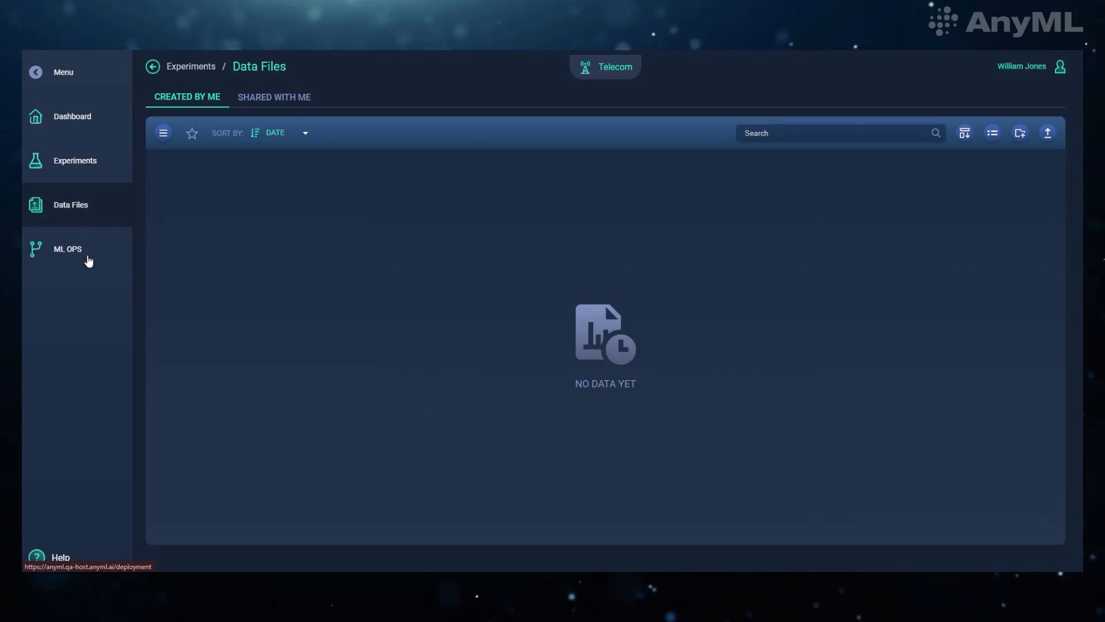
# Visit the ML OPS page and view the form for creating a new user, closing it without sending an invitation
pyautogui.click(88, 257)
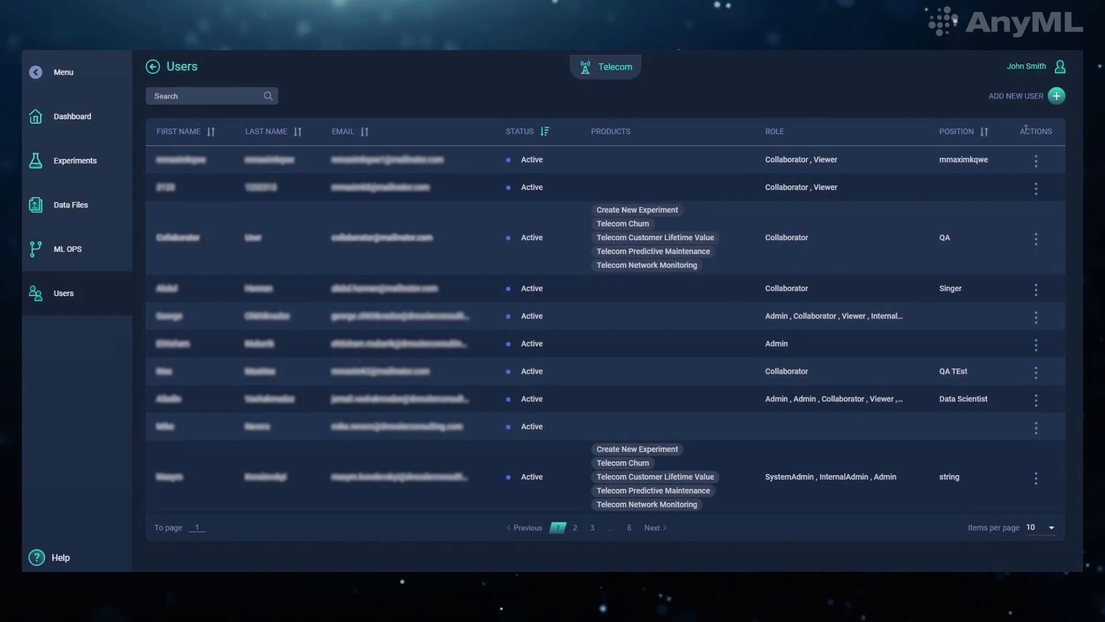
pyautogui.click(1056, 95)
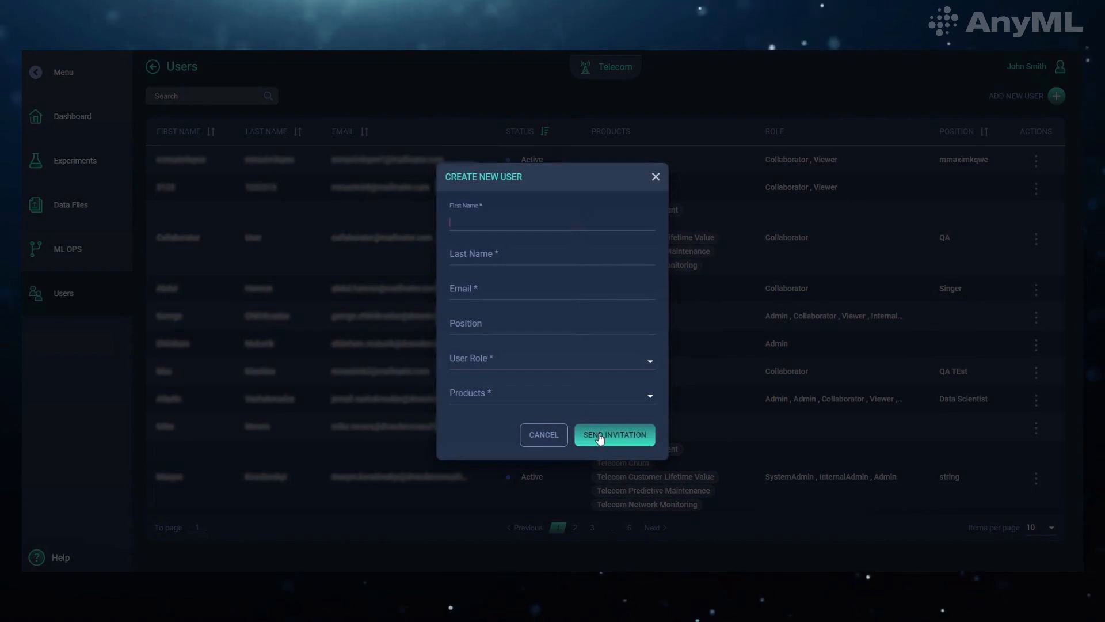
pyautogui.click(657, 178)
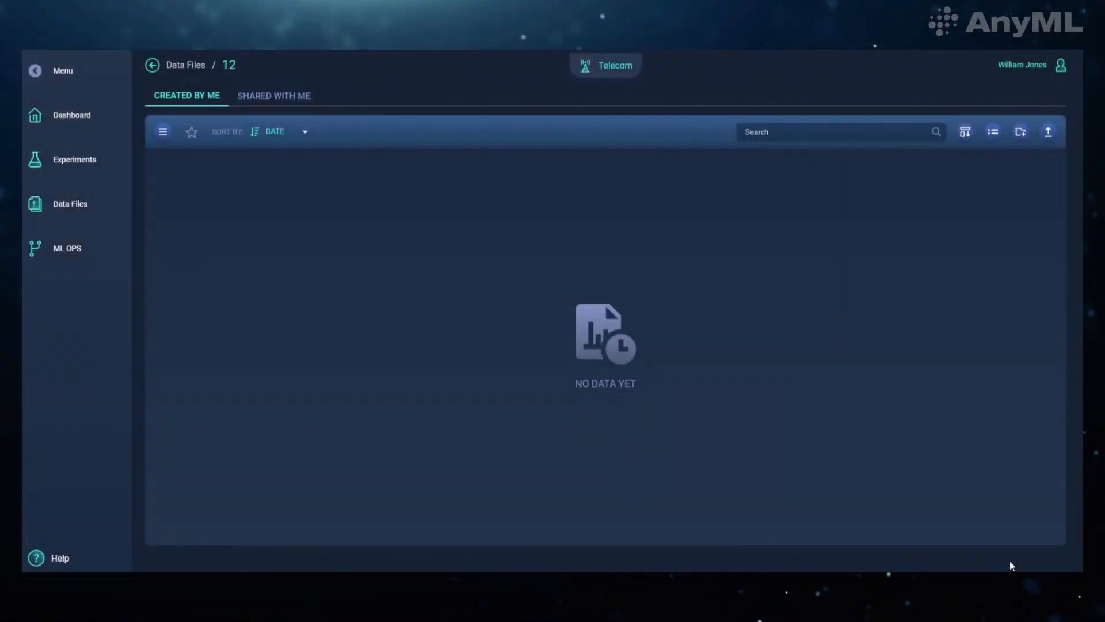
# Create a folder named 12 in the current data files location and open it
pyautogui.click(1020, 132)
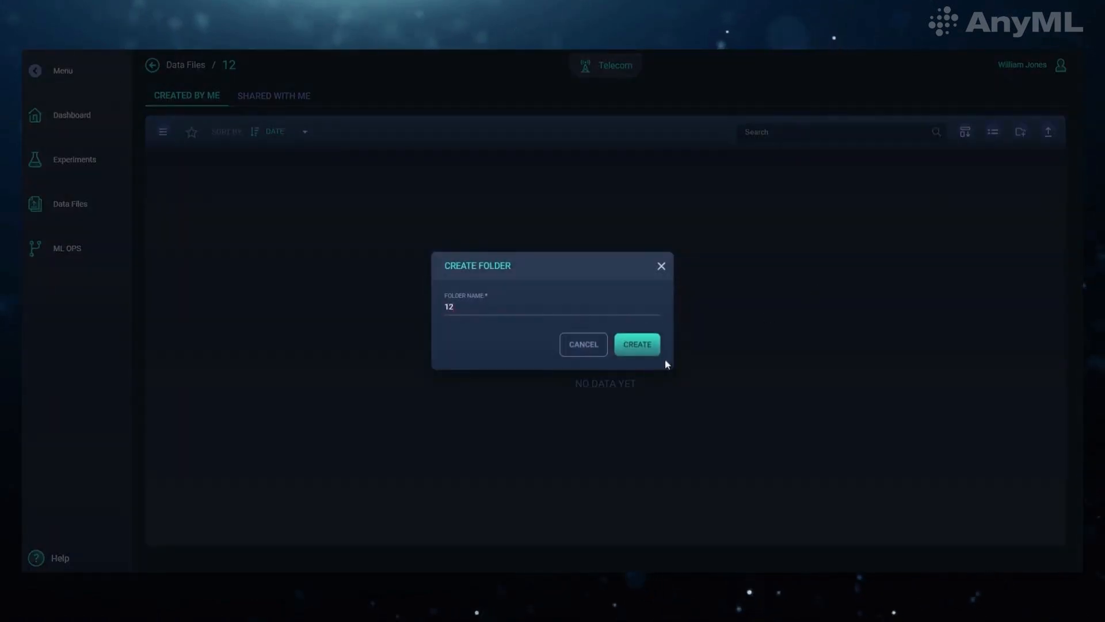
pyautogui.click(648, 346)
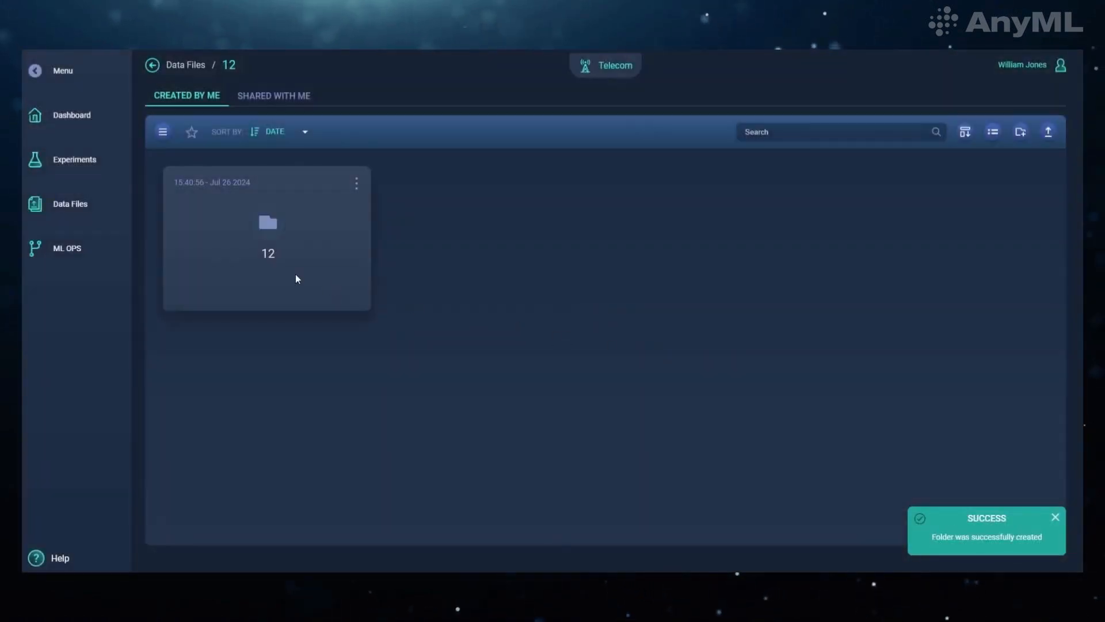
pyautogui.click(305, 278)
# Upload the data file TelcoChurn_New_.csv from the computer into the opened folder and save it
pyautogui.click(1047, 134)
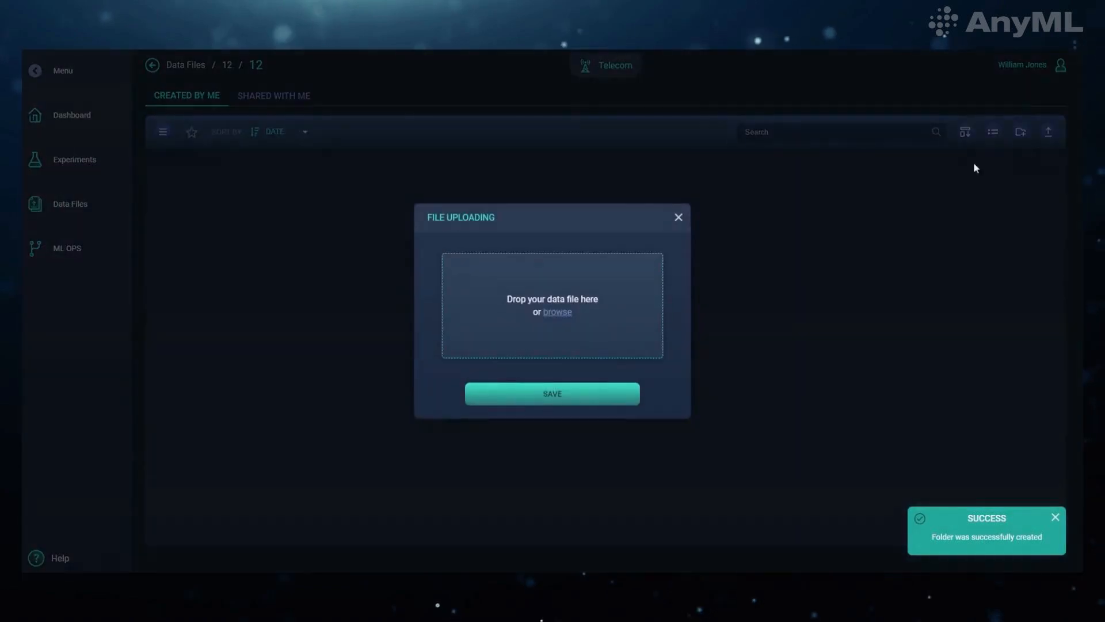
pyautogui.click(546, 312)
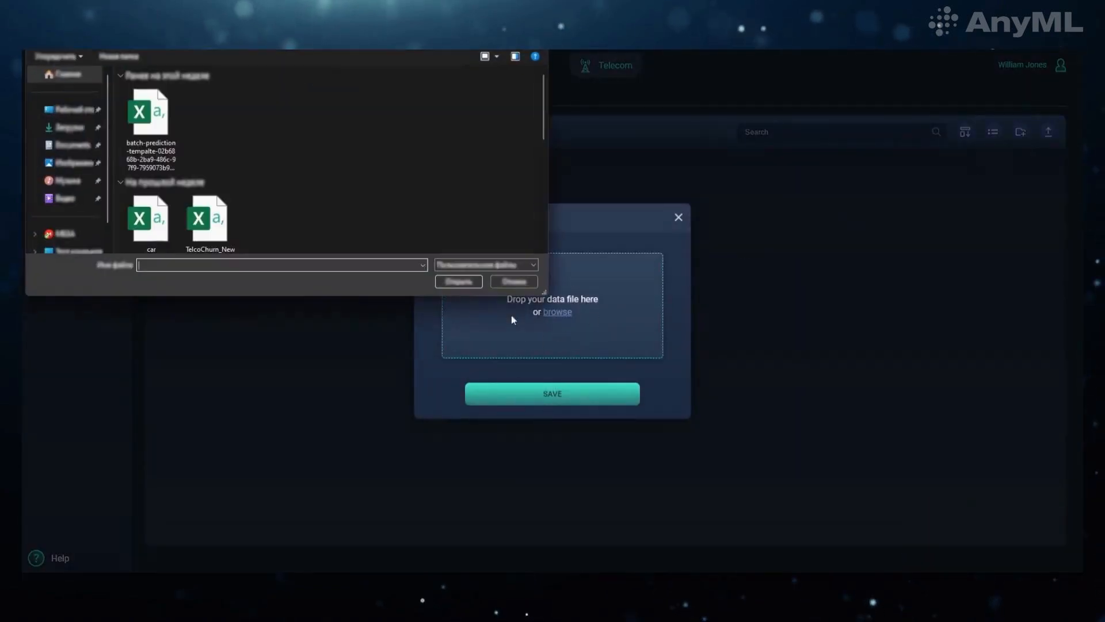
pyautogui.click(207, 222)
pyautogui.click(454, 281)
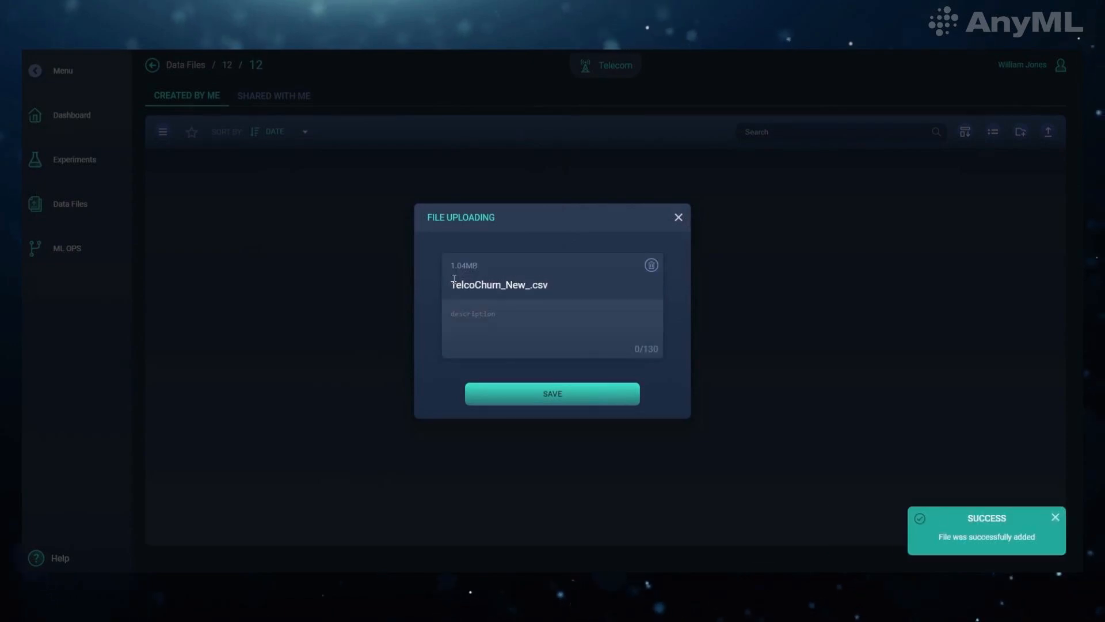
pyautogui.click(542, 390)
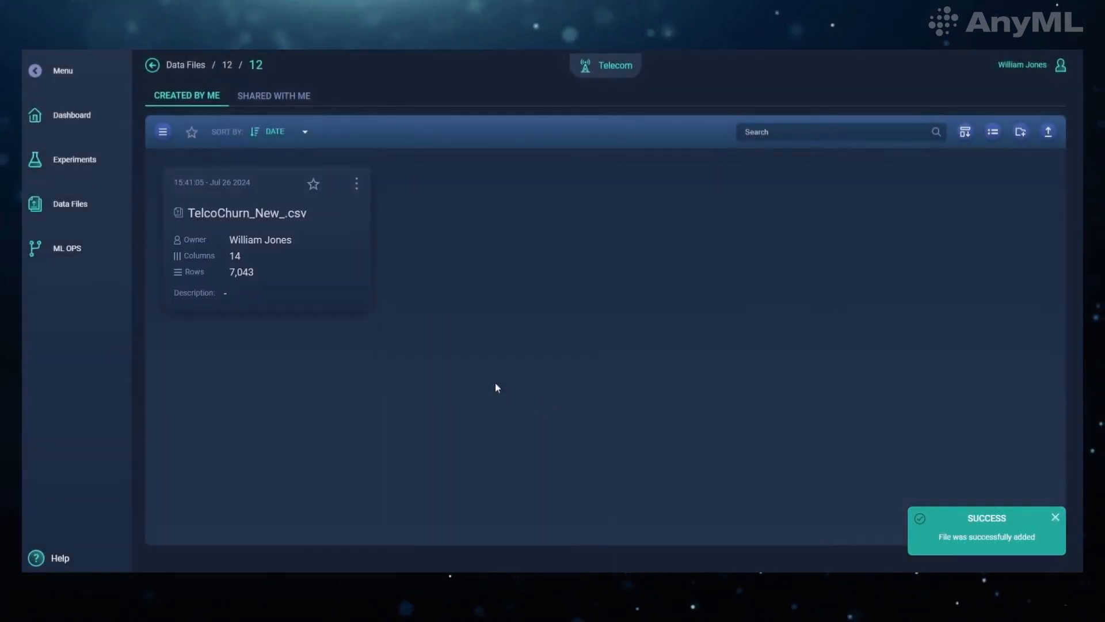
# Preview the rows of TelcoChurn_New_.csv and start data profiling for the file
pyautogui.click(282, 254)
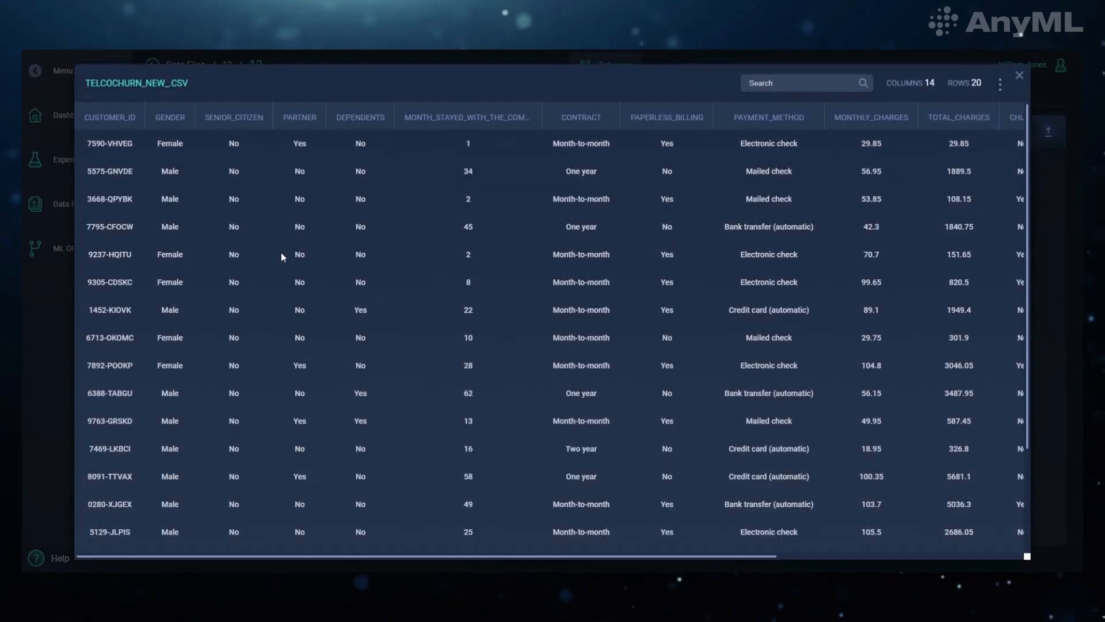
pyautogui.scroll(-5, 629, 242)
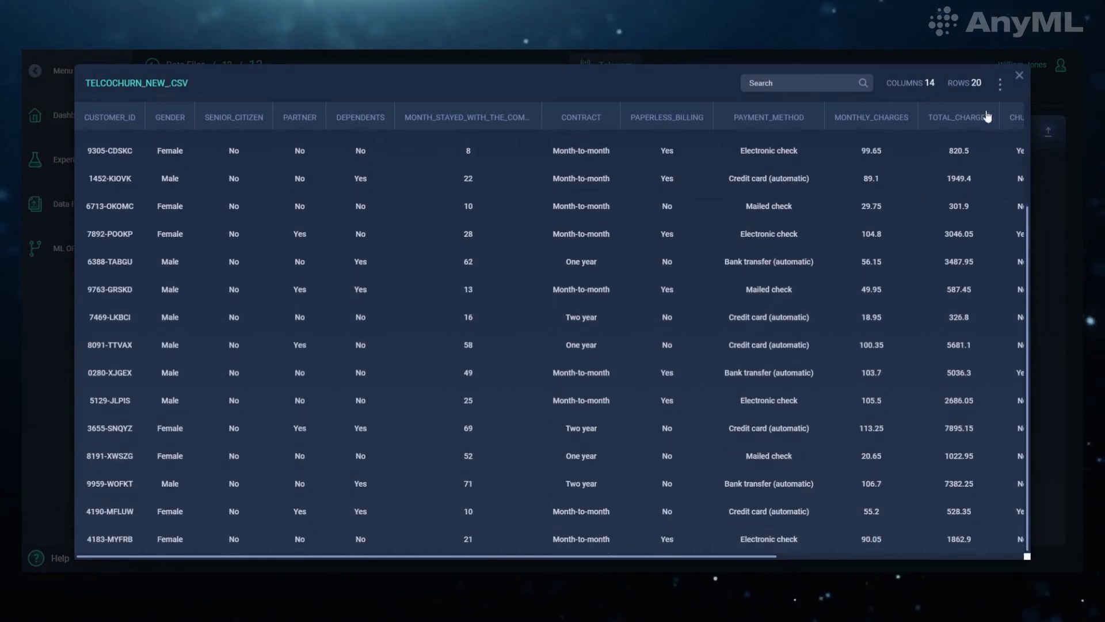
pyautogui.click(1001, 86)
pyautogui.moveTo(967, 136)
pyautogui.click(957, 270)
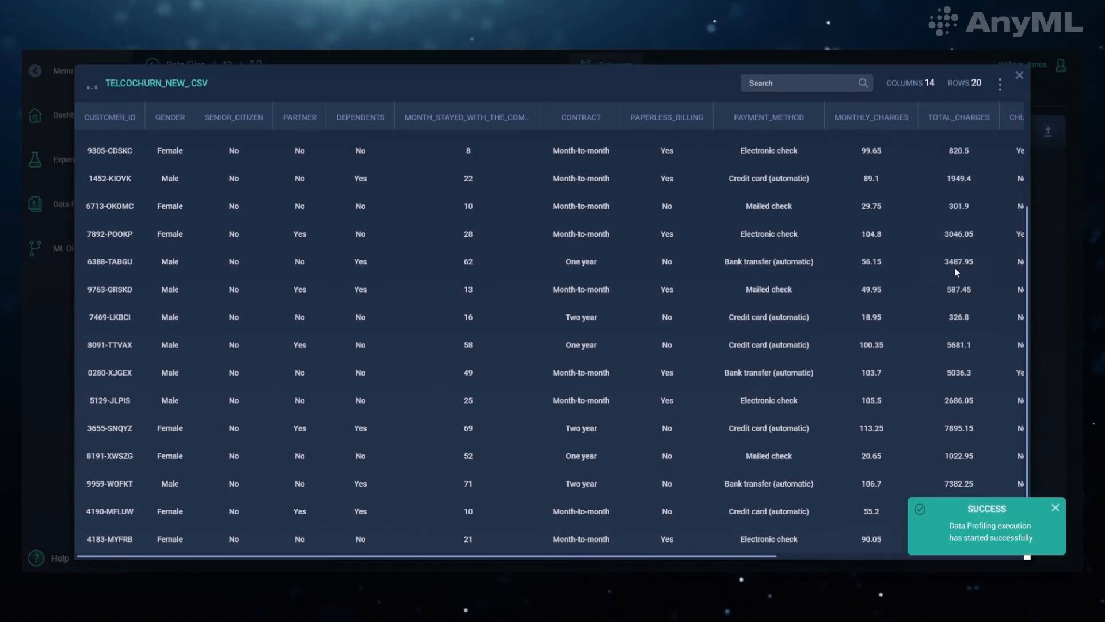
# Look through the remaining columns of the TelcoChurn_New_.csv preview and close it
pyautogui.moveTo(768, 555); pyautogui.dragTo(1030, 509)
pyautogui.scroll(3, 998, 345)
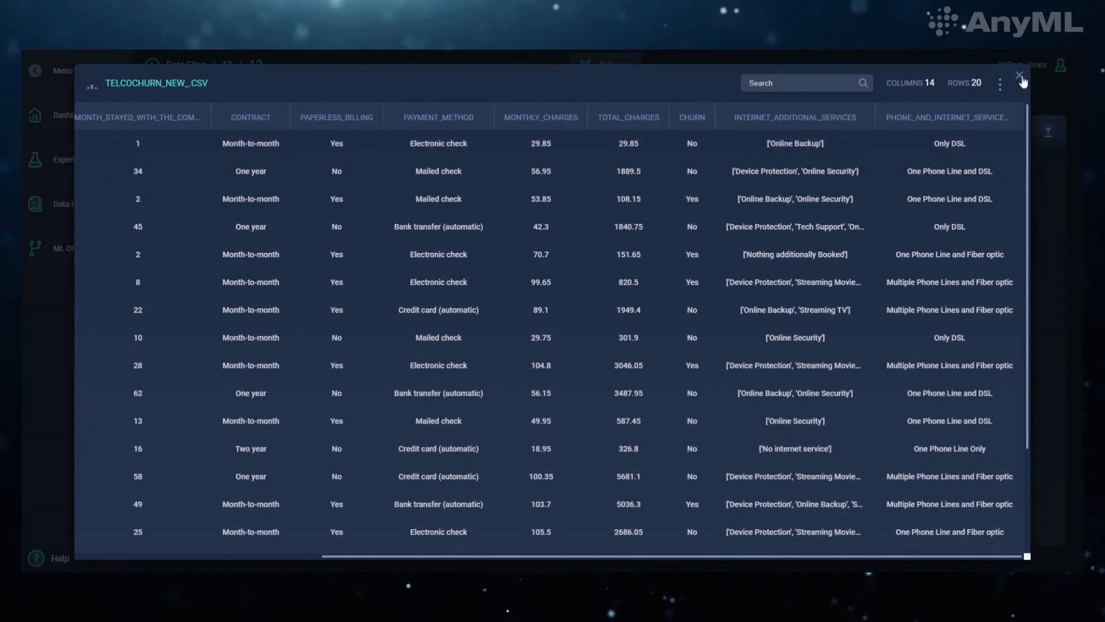
pyautogui.click(1020, 76)
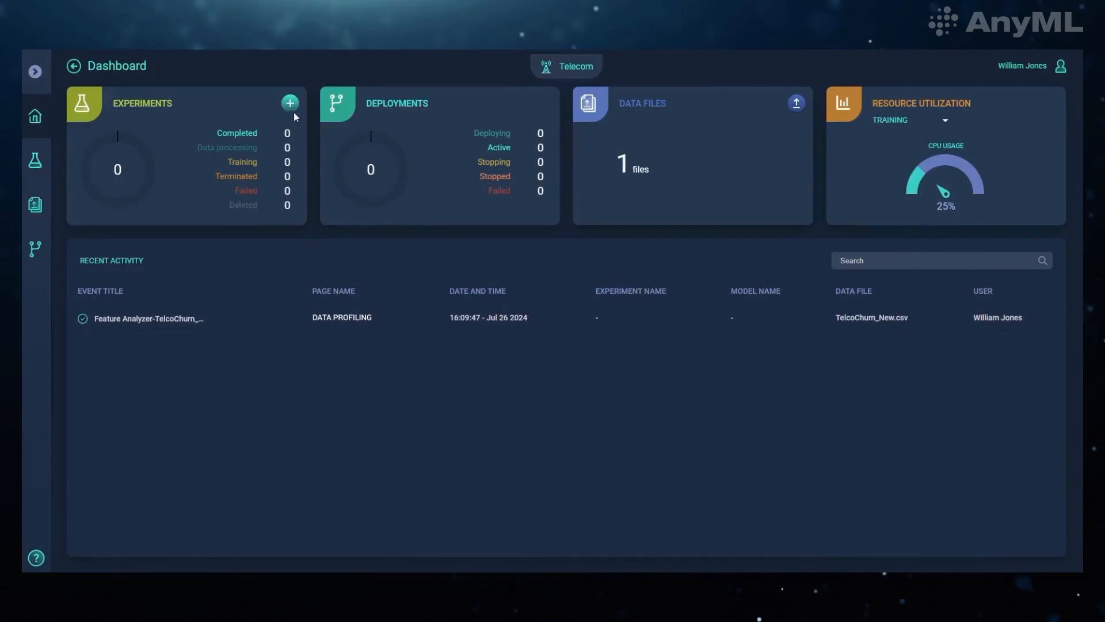
# View the experiment types that can be created from the Dashboard and from the Experiments page
pyautogui.click(291, 104)
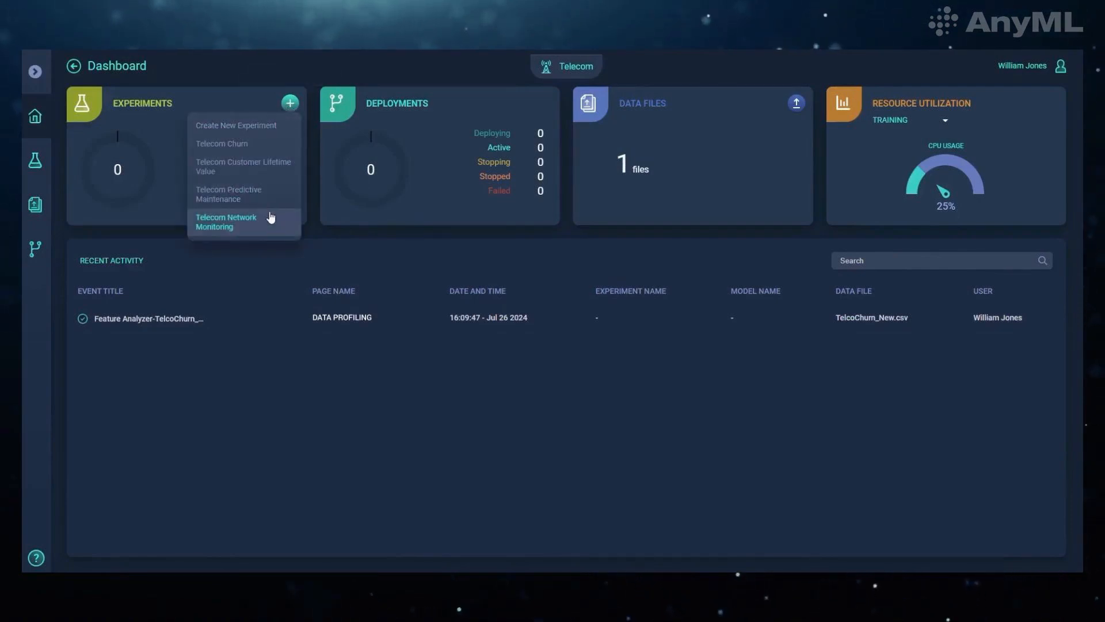
pyautogui.click(167, 238)
pyautogui.click(26, 168)
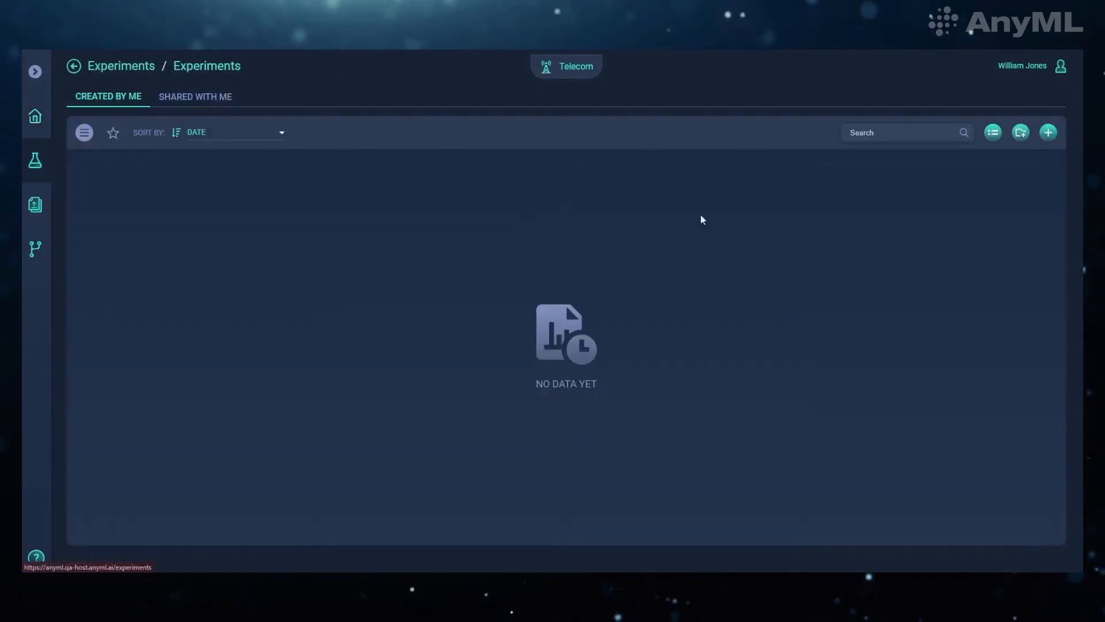
pyautogui.click(1048, 133)
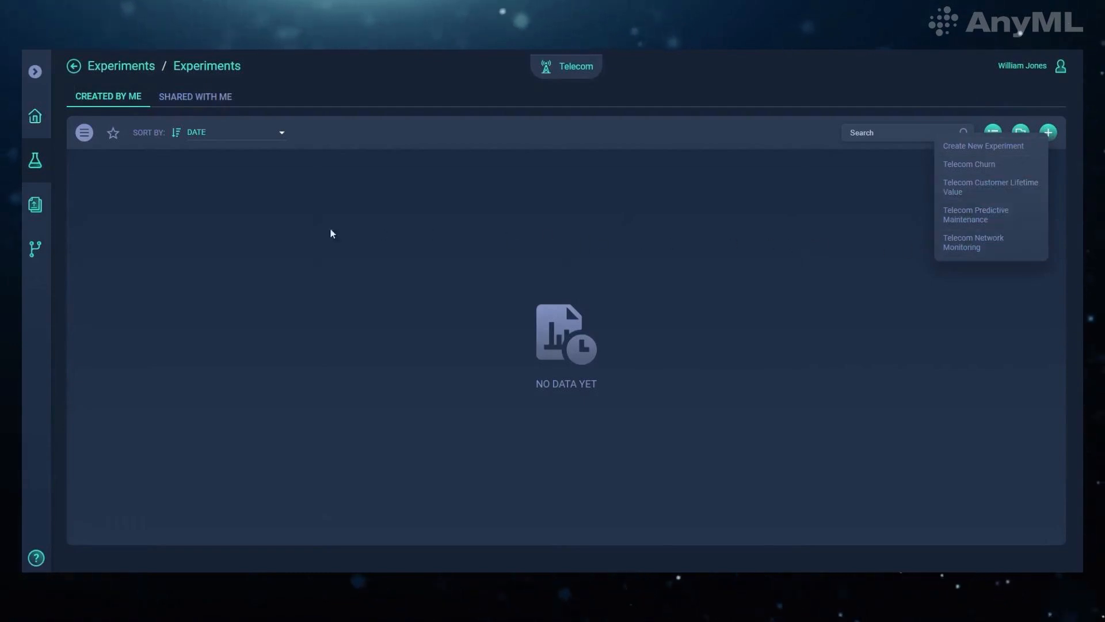
# View the experiment creation options offered for TelcoChurn_New.csv in data files folder 12
pyautogui.click(38, 206)
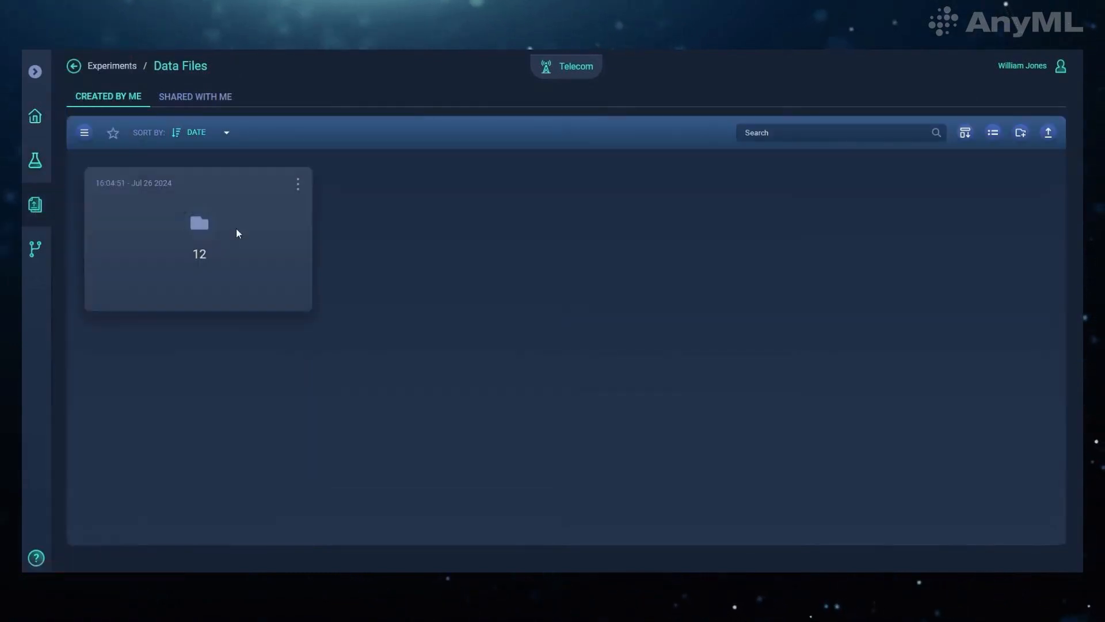
pyautogui.click(236, 229)
pyautogui.click(296, 185)
pyautogui.moveTo(319, 236)
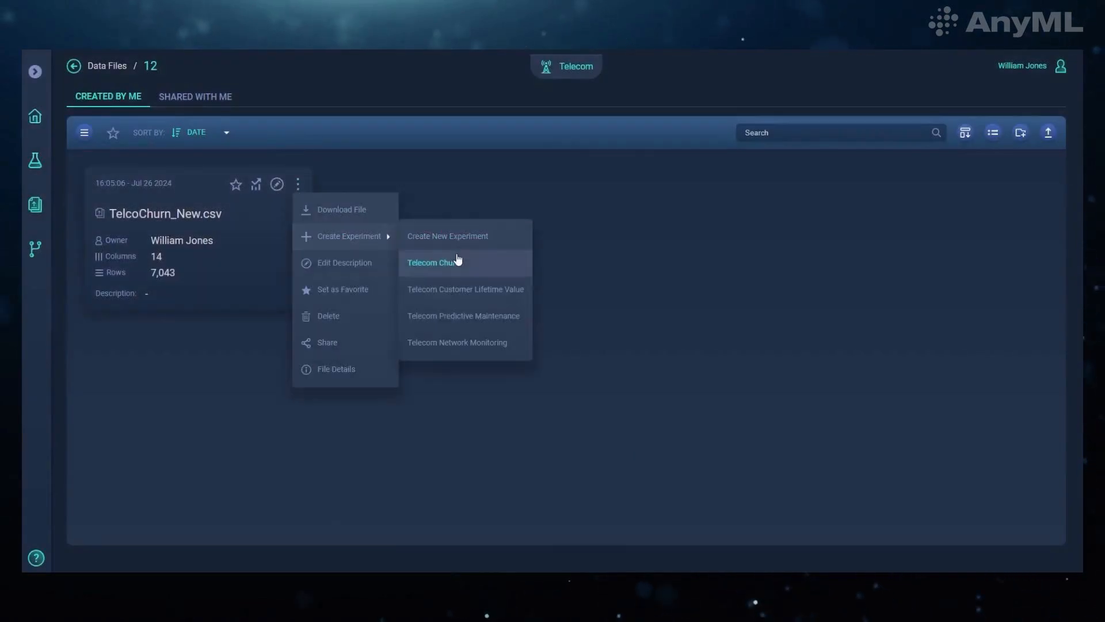
# Start a Telecom Churn experiment from the Experiments page and pick its data from existing files folder 12
pyautogui.click(36, 162)
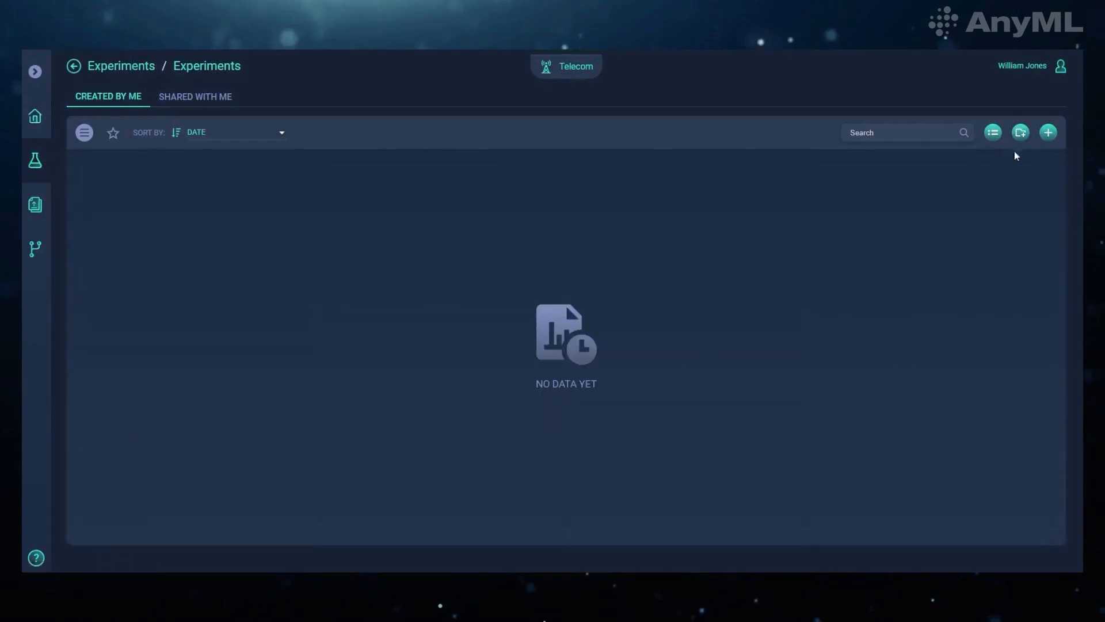
pyautogui.click(1048, 133)
pyautogui.click(1020, 162)
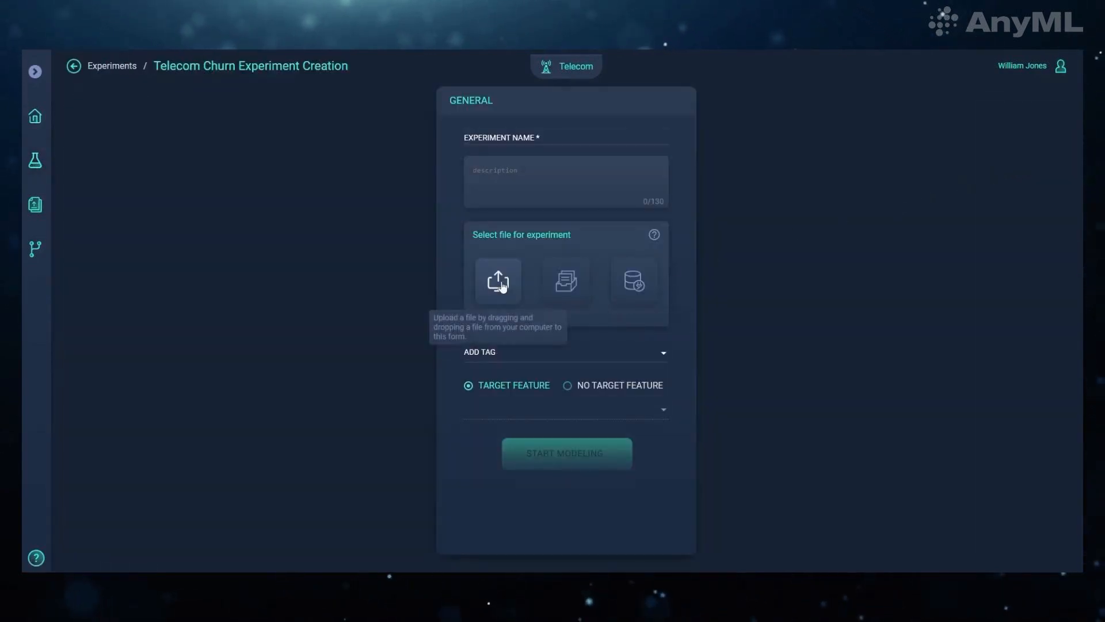
pyautogui.click(563, 284)
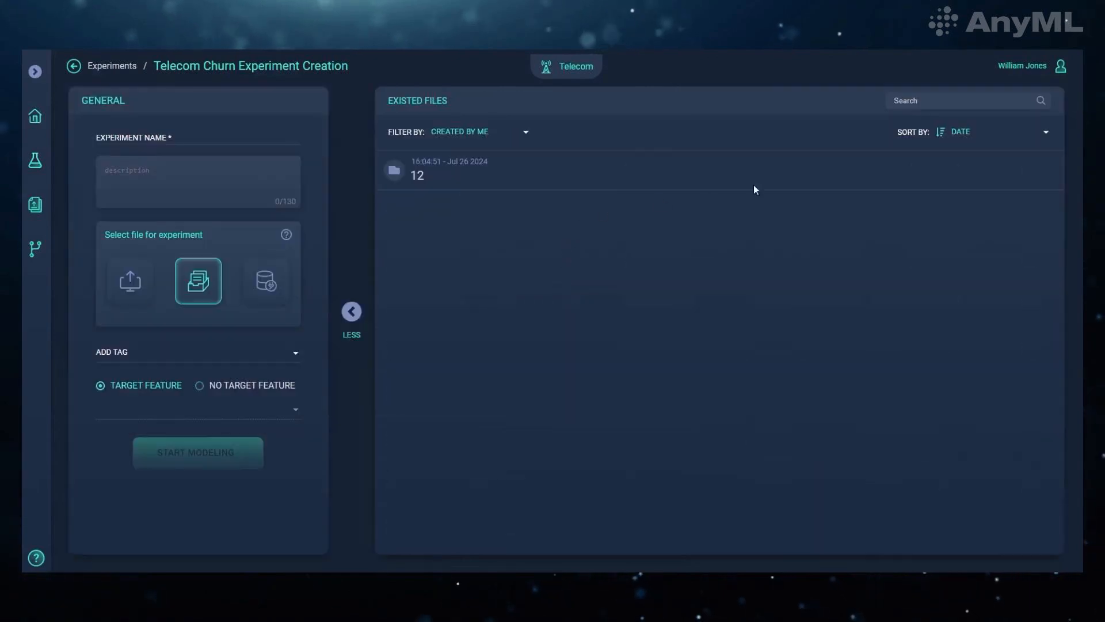
pyautogui.click(928, 168)
pyautogui.click(562, 173)
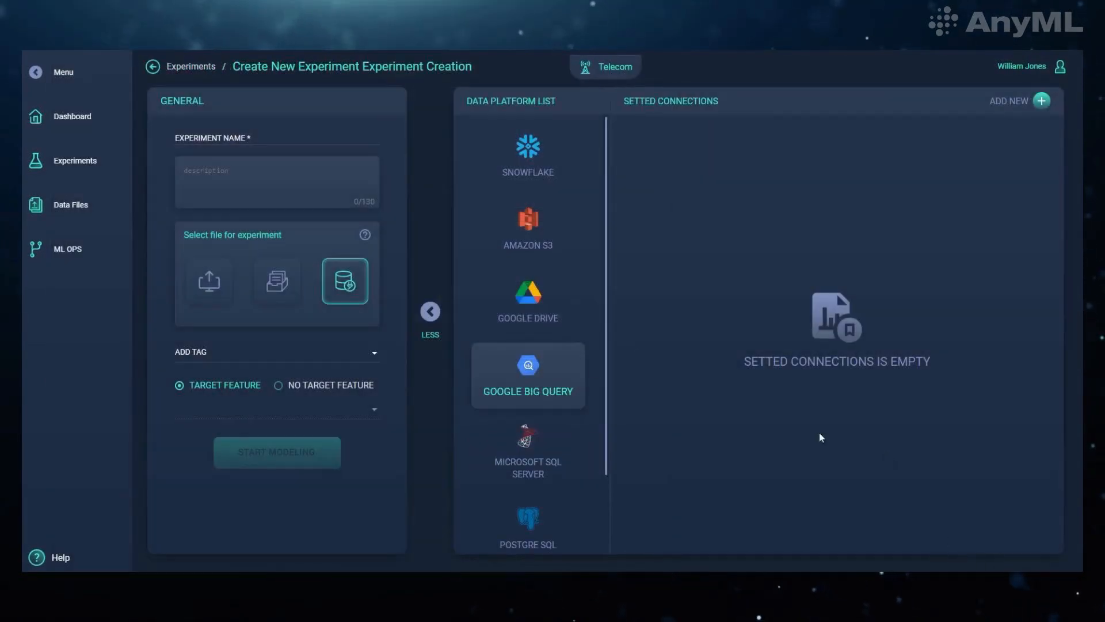
# Use the existing TelcoChurn_New.csv from folder 12 as the new experiment's data file and preview its rows
pyautogui.moveTo(605, 264)
pyautogui.mouseDown()
pyautogui.moveTo(604, 355)
pyautogui.moveTo(605, 253)
pyautogui.mouseUp()
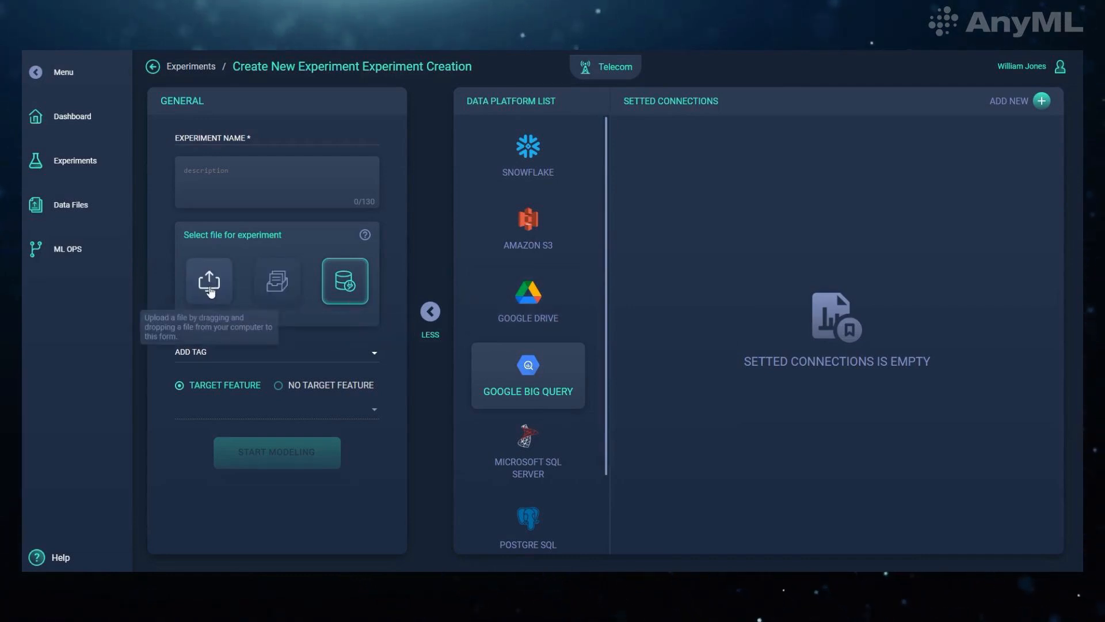
pyautogui.click(282, 286)
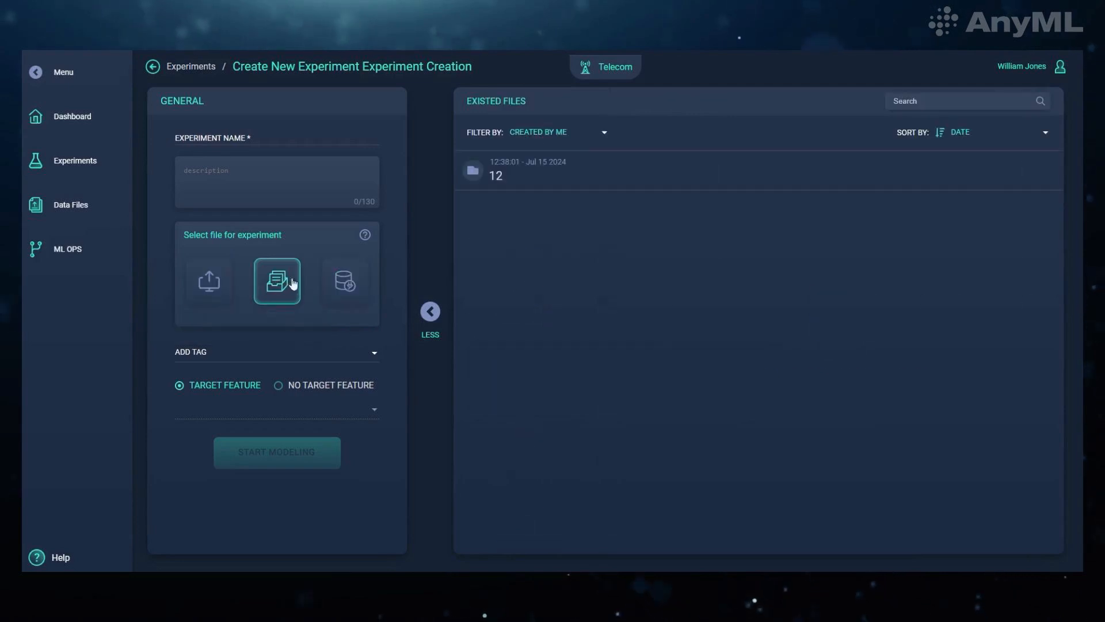
pyautogui.click(471, 185)
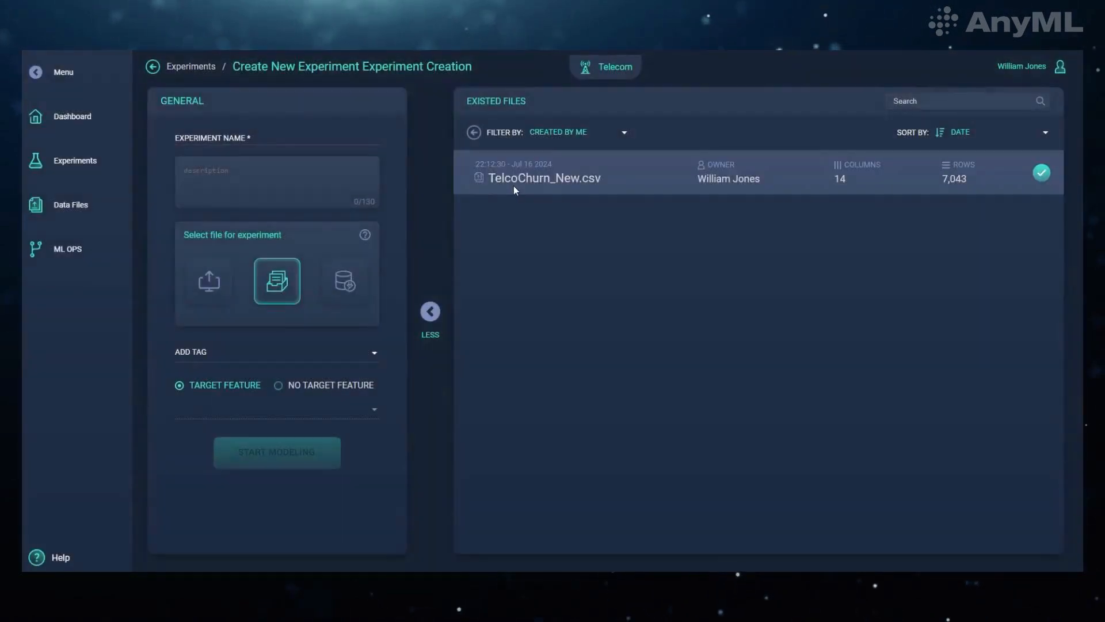
pyautogui.click(513, 186)
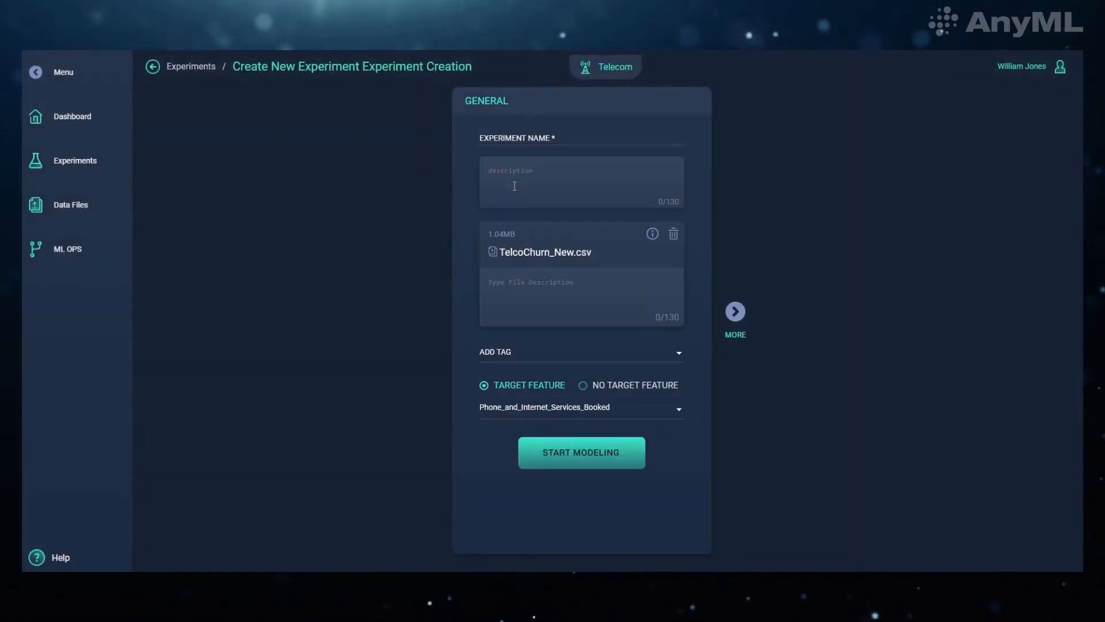
pyautogui.click(735, 312)
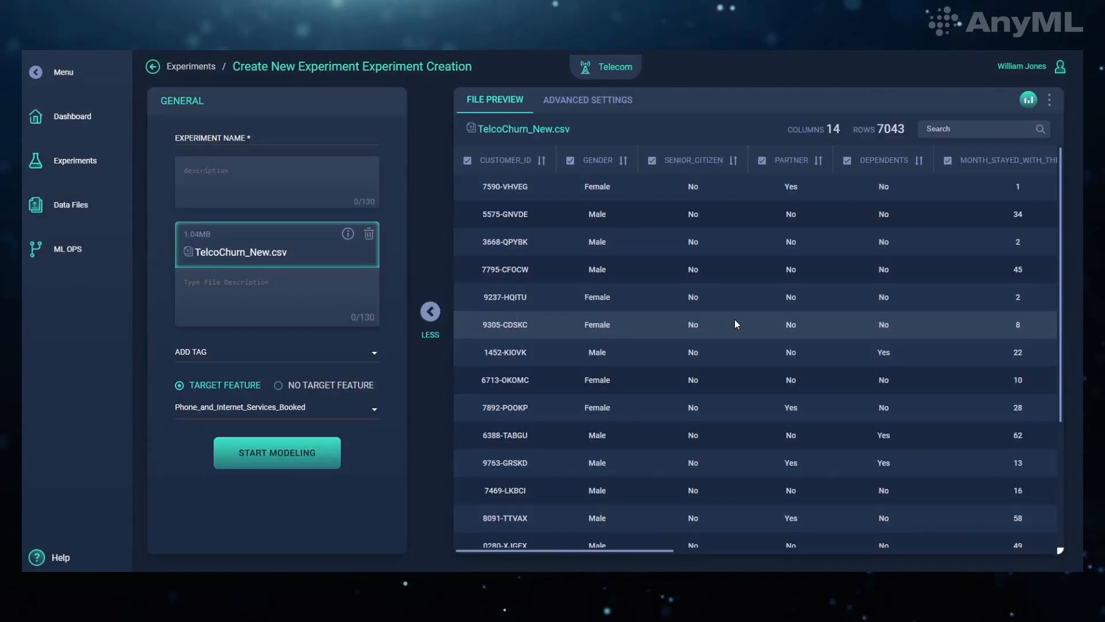
pyautogui.moveTo(1061, 190); pyautogui.dragTo(1077, 326)
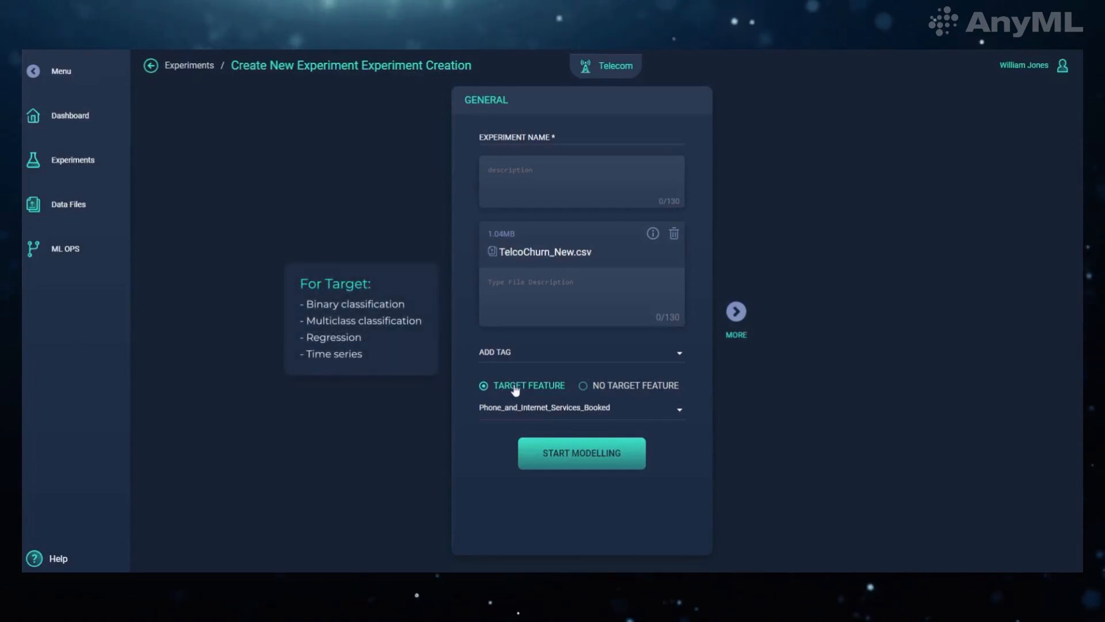
# Browse the available target features and try the No Target Feature option for the experiment
pyautogui.click(599, 409)
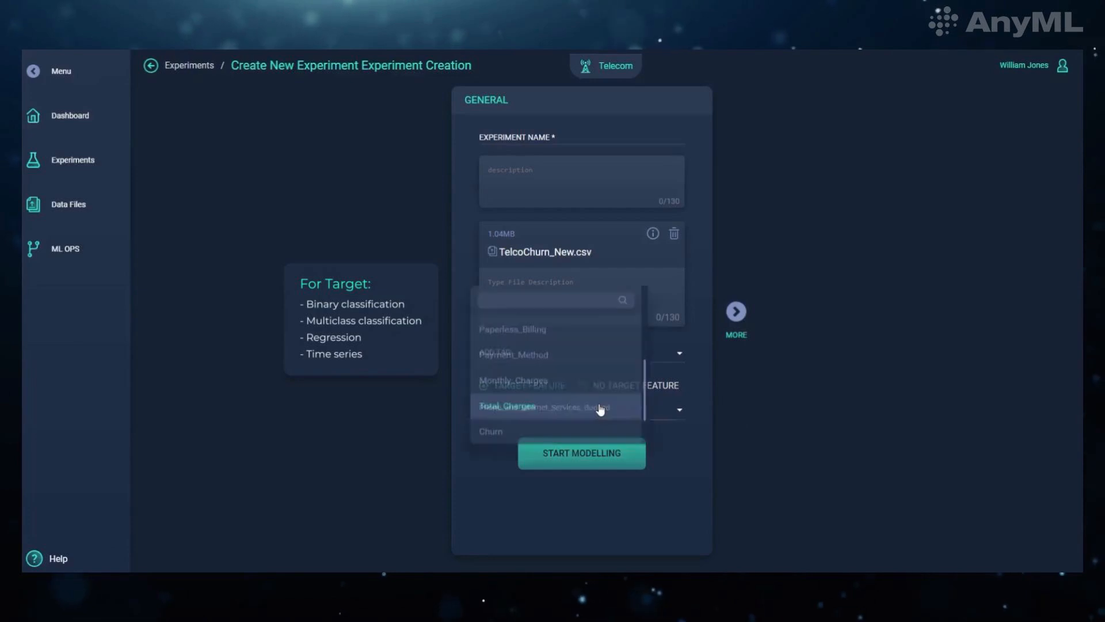
pyautogui.scroll(10, 600, 408)
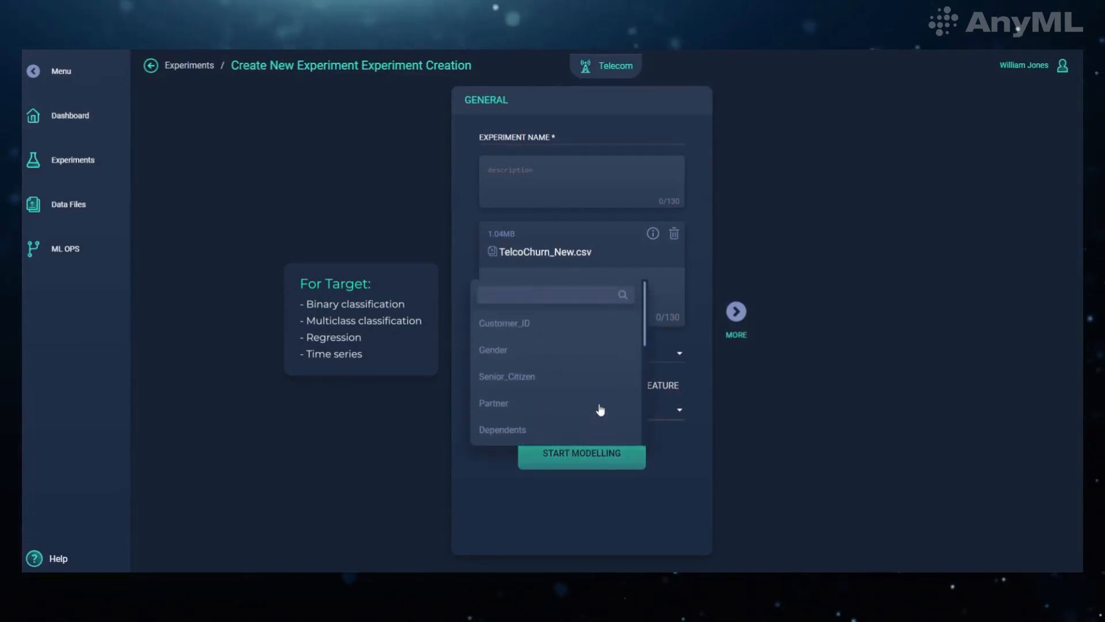
pyautogui.scroll(-8, 600, 409)
pyautogui.click(676, 435)
pyautogui.click(632, 390)
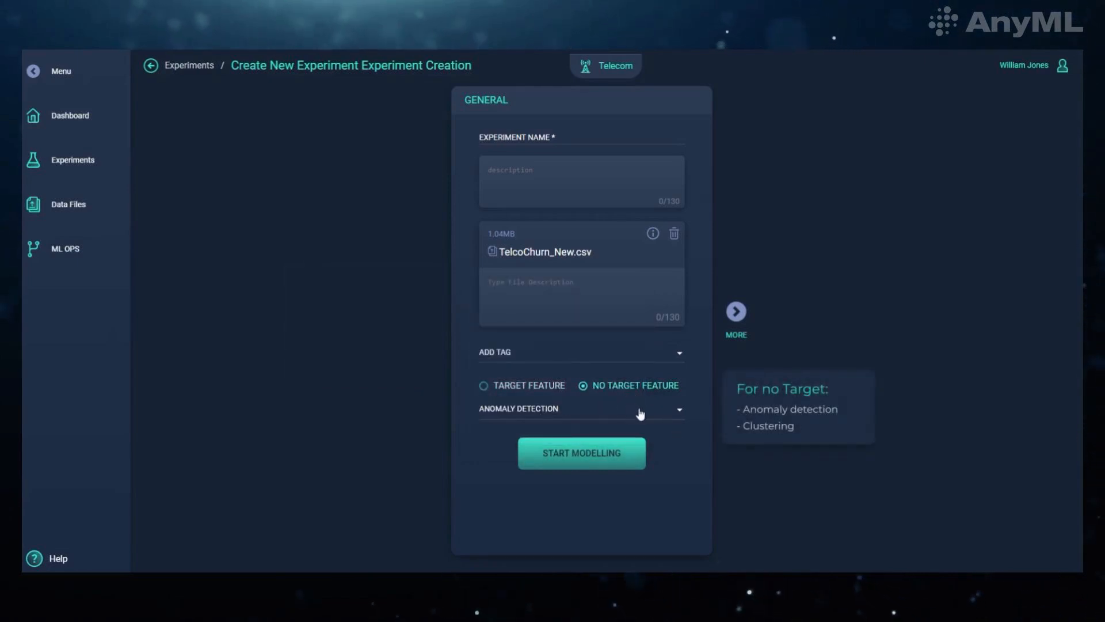
# Set the experiment to use a target feature and choose Churn as the target
pyautogui.click(483, 385)
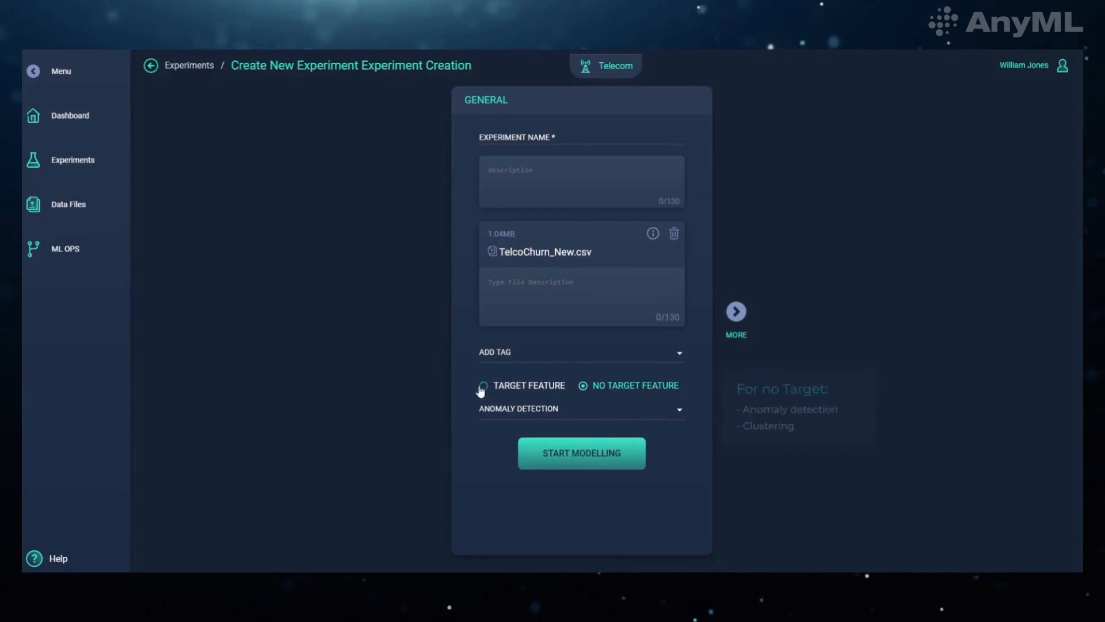
pyautogui.click(521, 408)
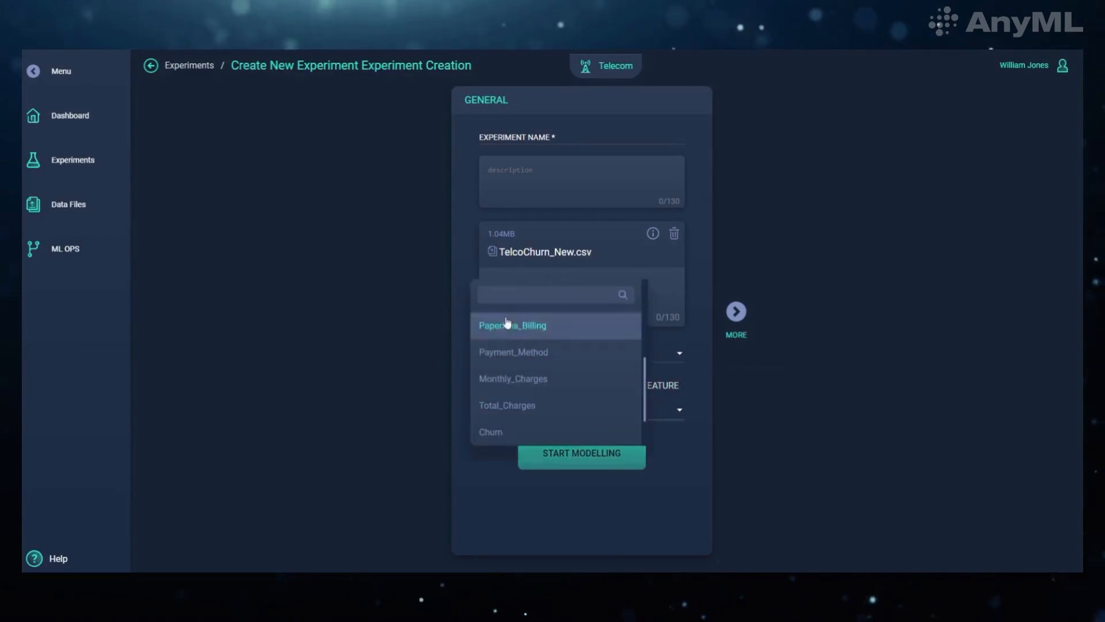
pyautogui.click(520, 430)
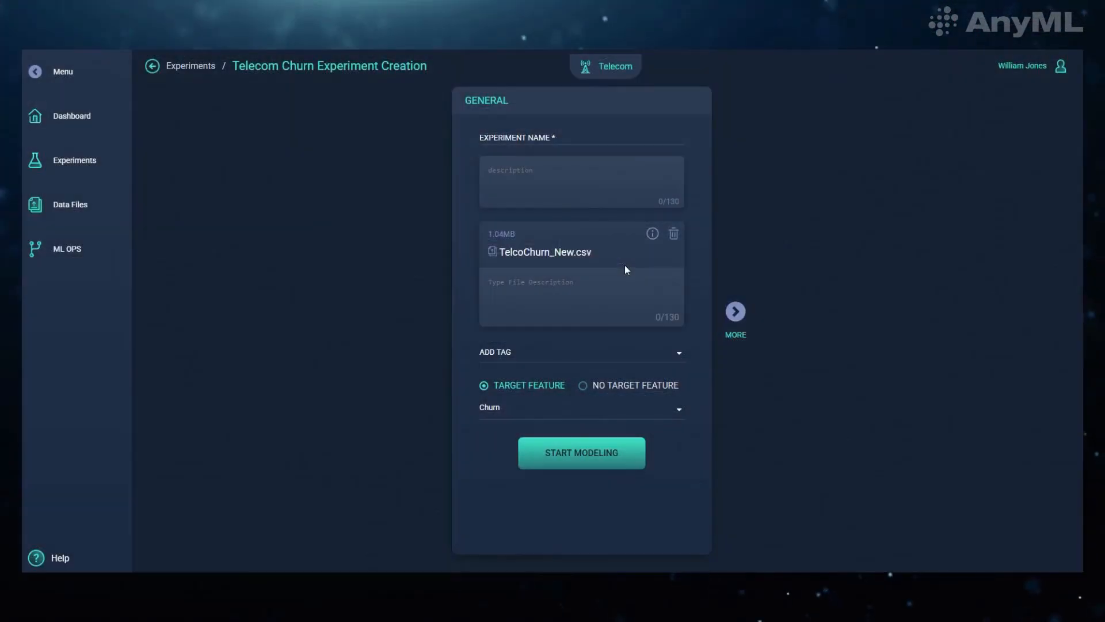
# Expand the experiment's file preview, exclude the Gender and Senior_Citizen columns, and look through the remaining rows and columns
pyautogui.click(735, 313)
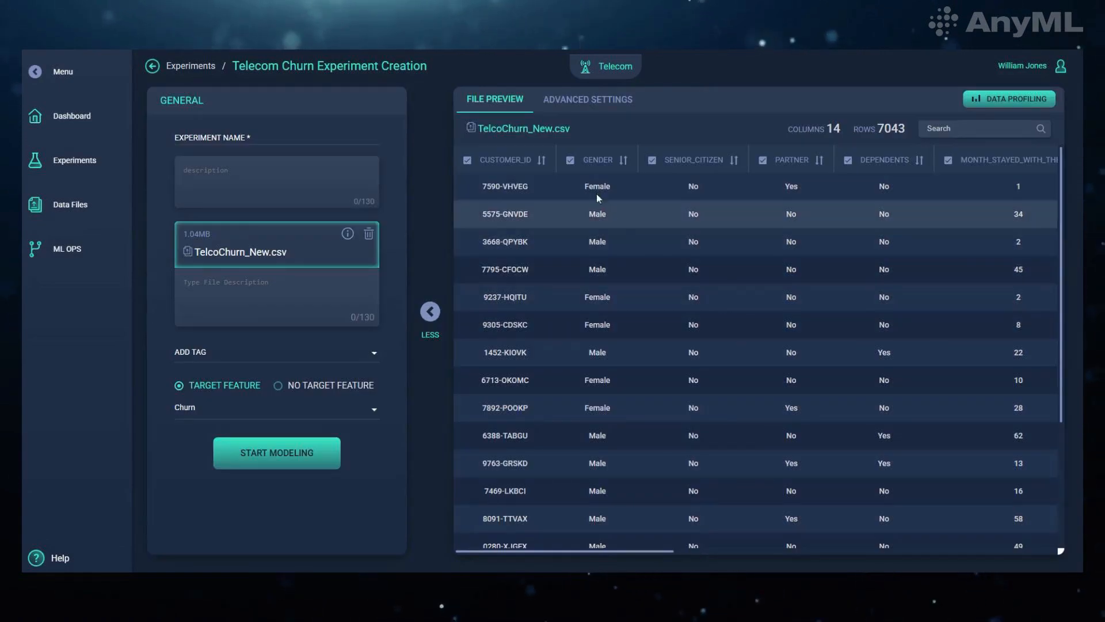
pyautogui.click(570, 161)
pyautogui.click(652, 160)
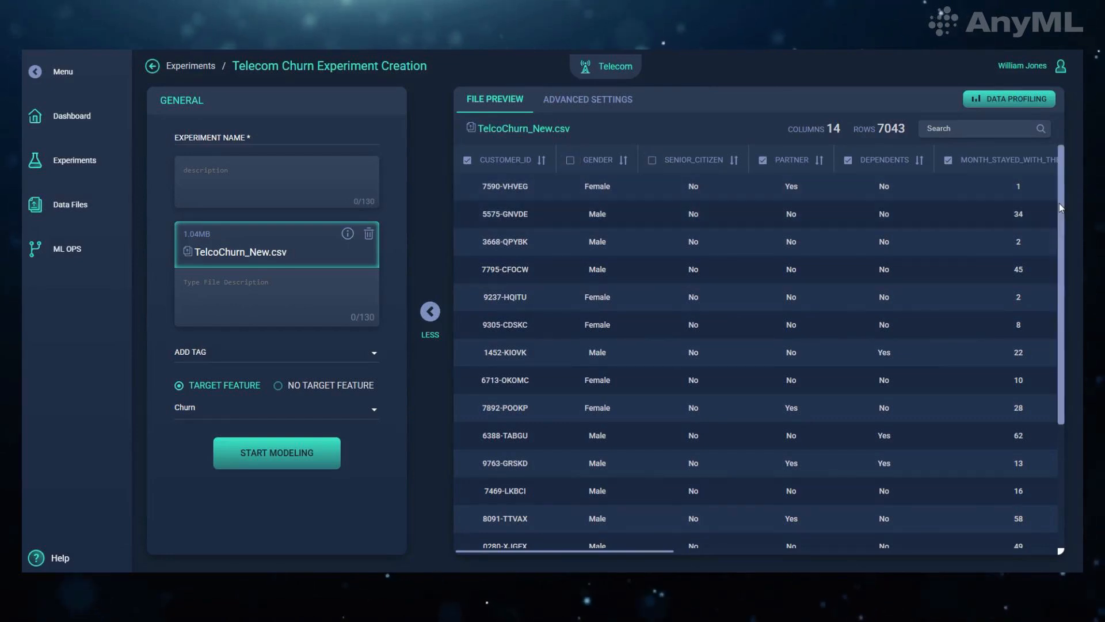
pyautogui.moveTo(1059, 202); pyautogui.dragTo(1074, 345)
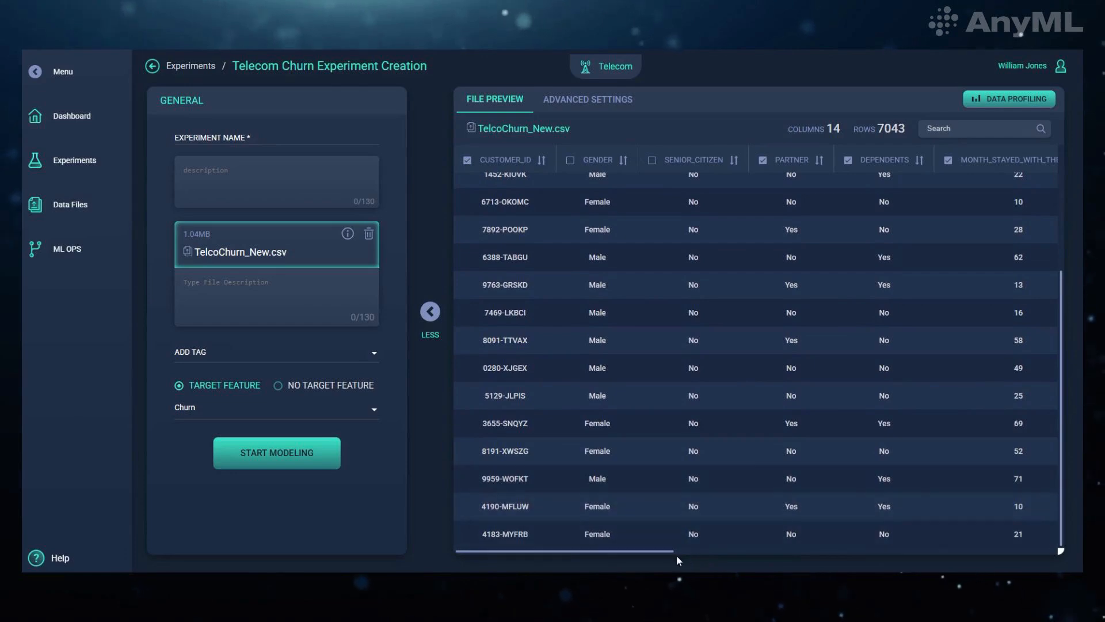
pyautogui.moveTo(667, 552); pyautogui.dragTo(1052, 544)
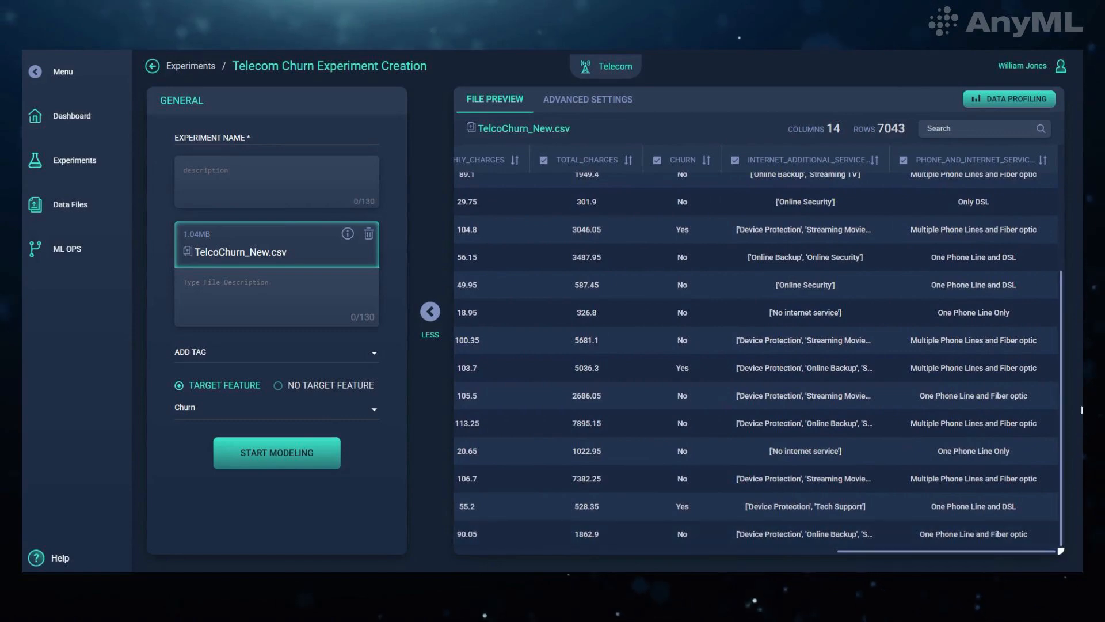
# Open the data profiling report for TelcoChurn_New.csv and view its variables, interactions, correlations and missing values sections
pyautogui.click(1044, 102)
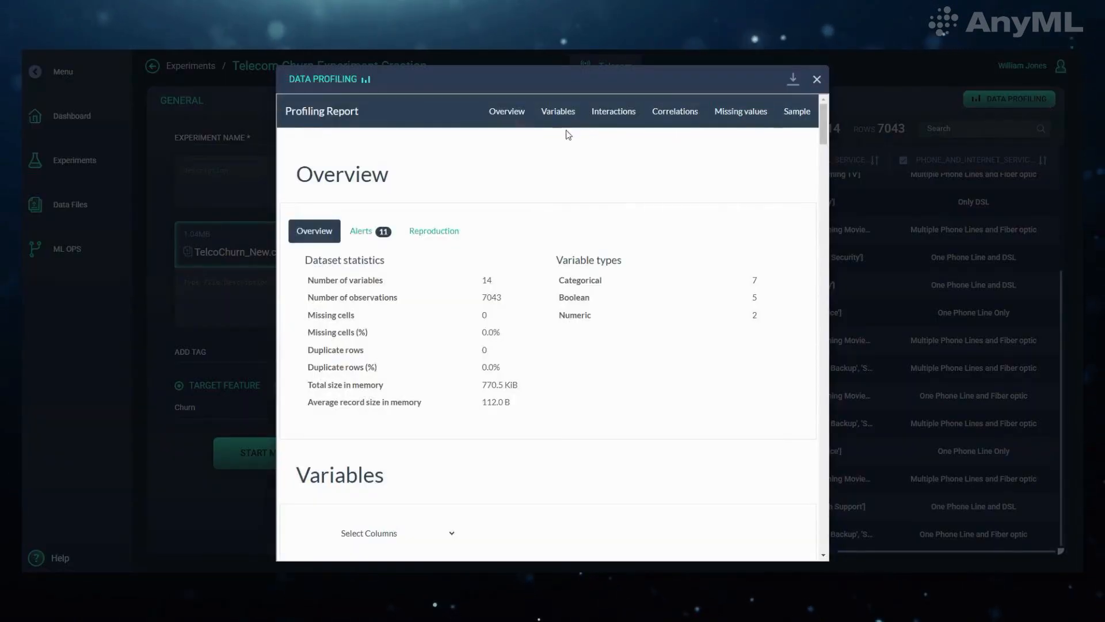
pyautogui.click(546, 125)
pyautogui.click(599, 115)
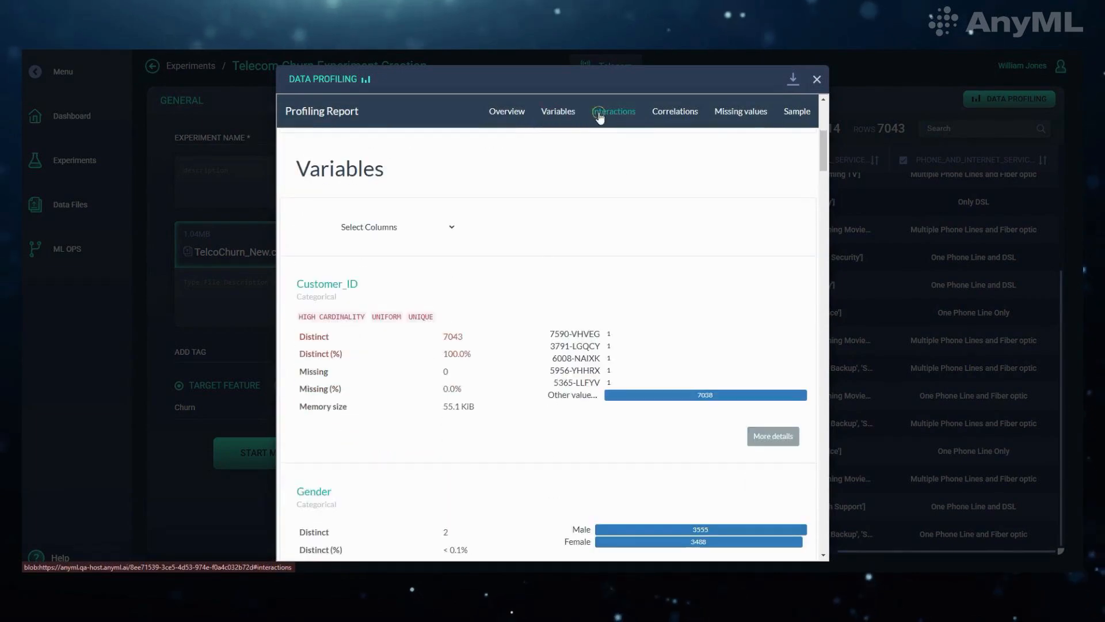
pyautogui.click(661, 116)
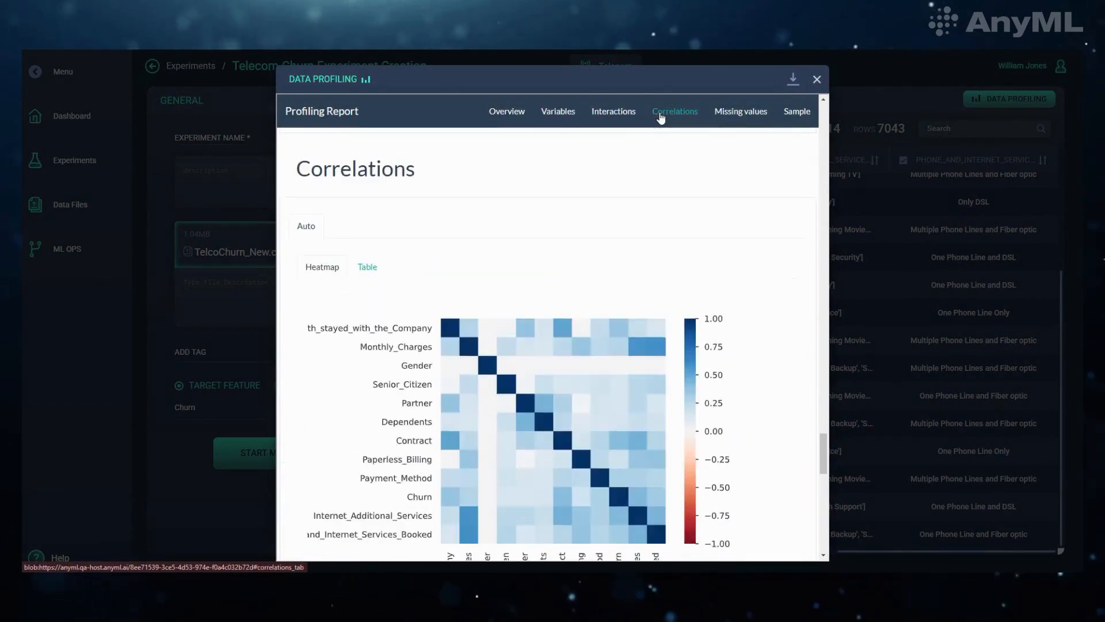
pyautogui.click(728, 116)
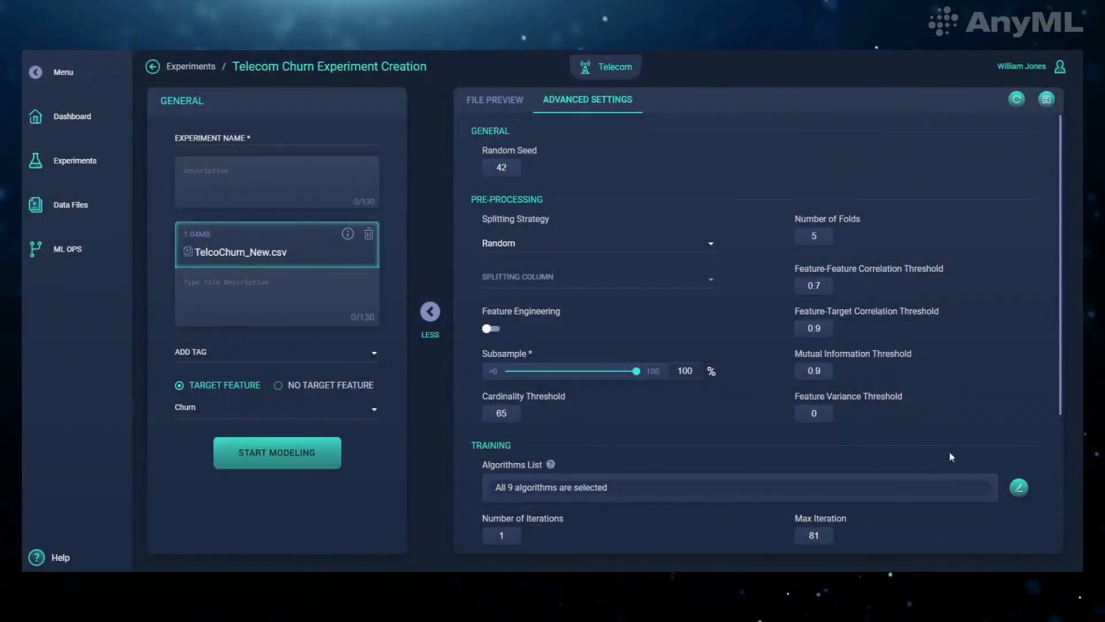
# Look over the experiment's advanced settings and read the explanation of the splitting strategy
pyautogui.scroll(-1, 933, 252)
pyautogui.scroll(-3, 935, 255)
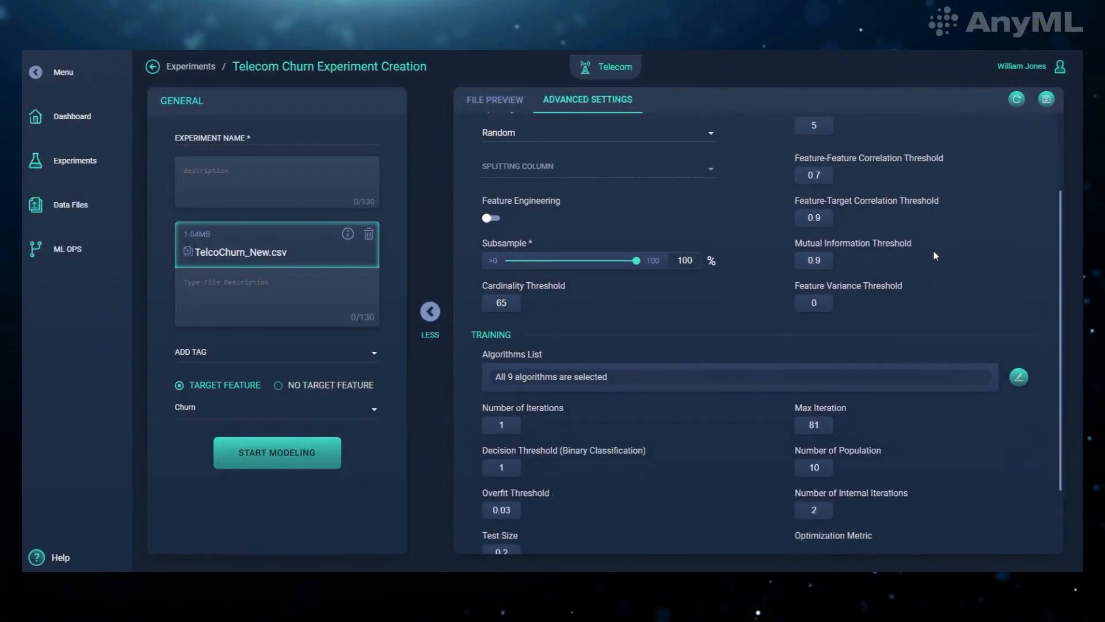
pyautogui.scroll(4, 935, 256)
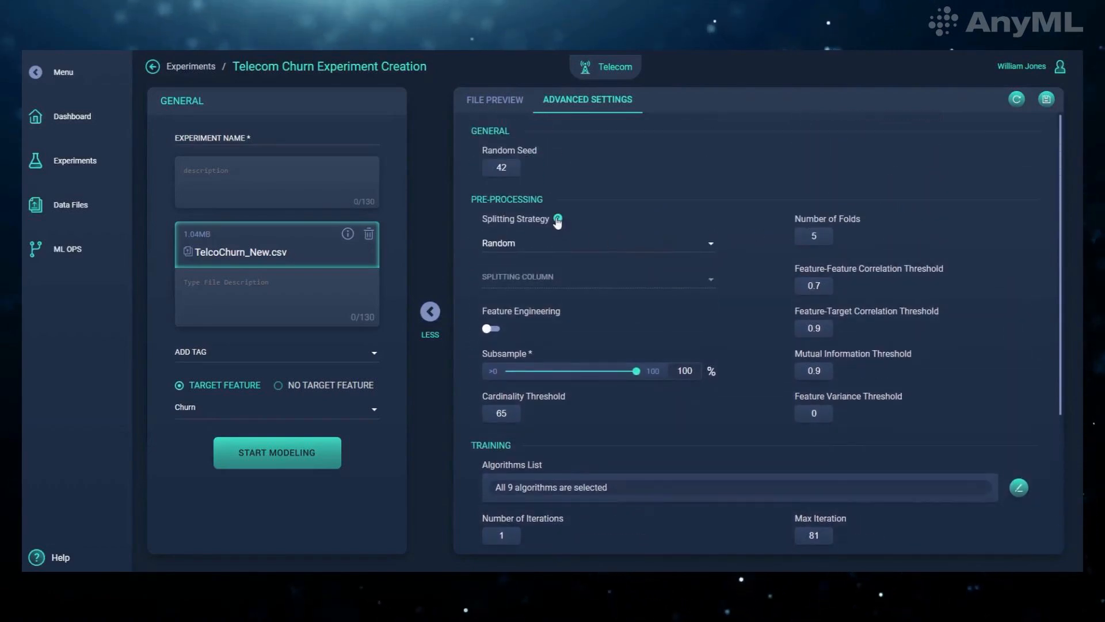
pyautogui.click(557, 220)
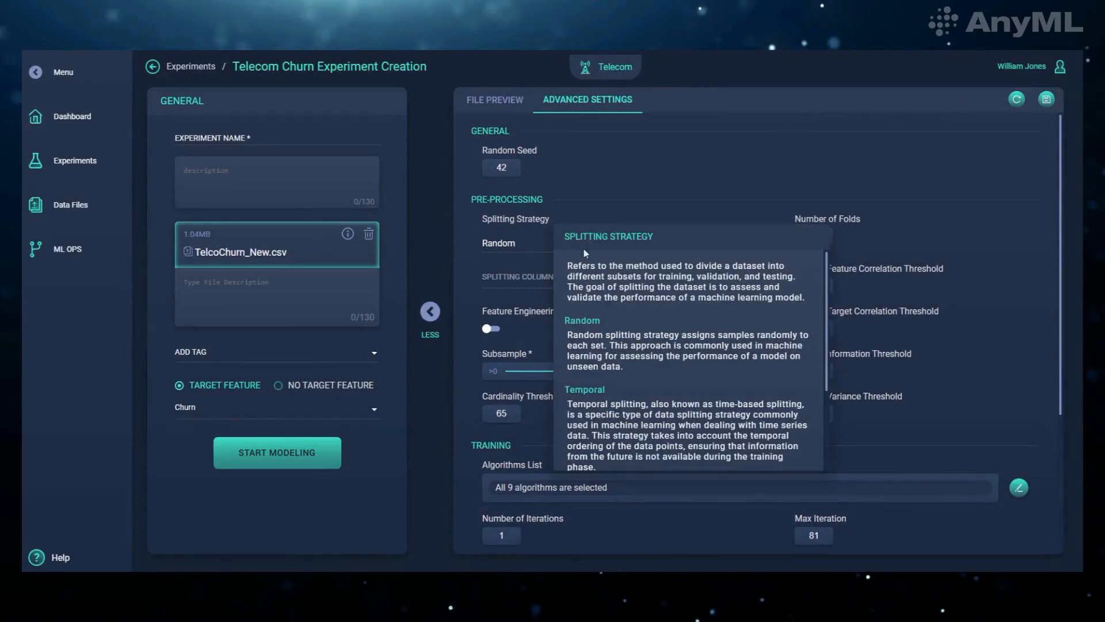
pyautogui.scroll(-3, 580, 242)
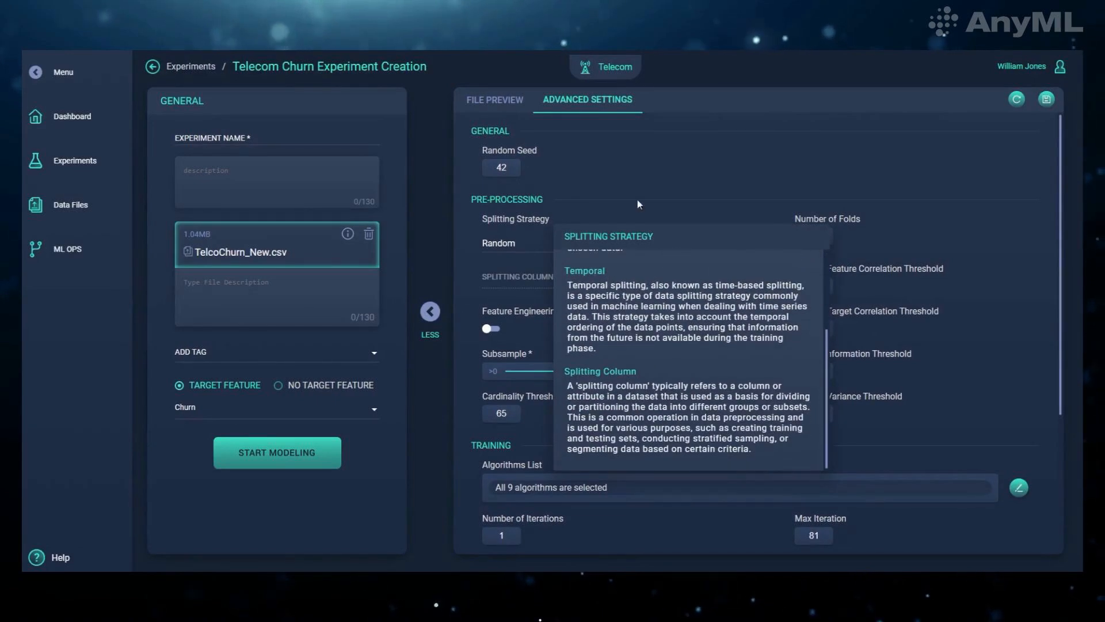
pyautogui.click(676, 175)
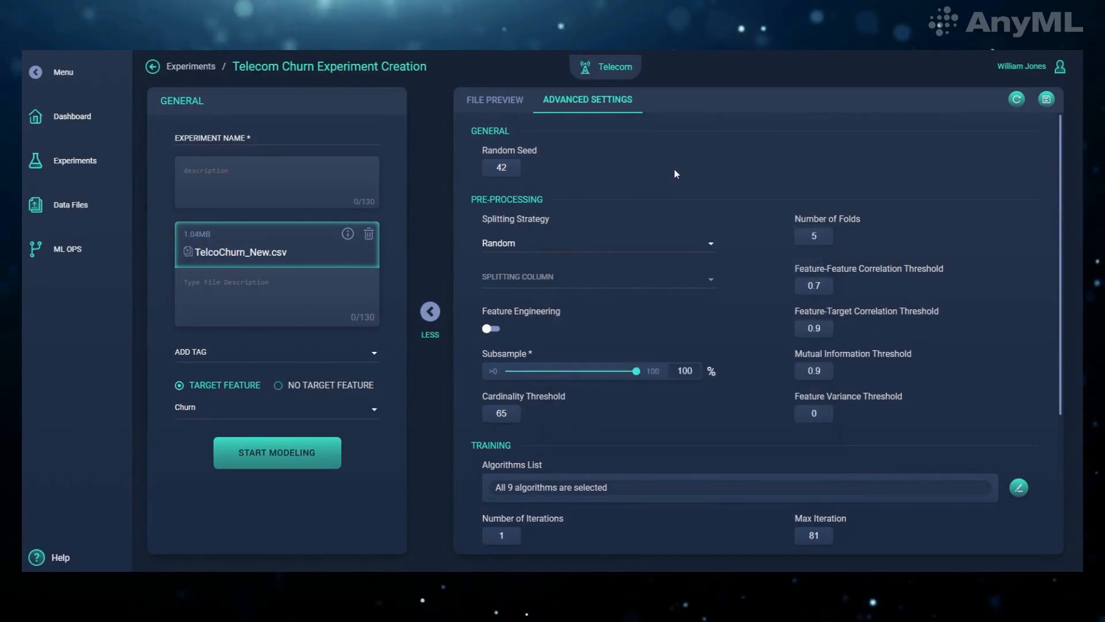
# Read the explanations of the Feature Engineering and Cardinality Threshold pre-processing settings
pyautogui.click(572, 315)
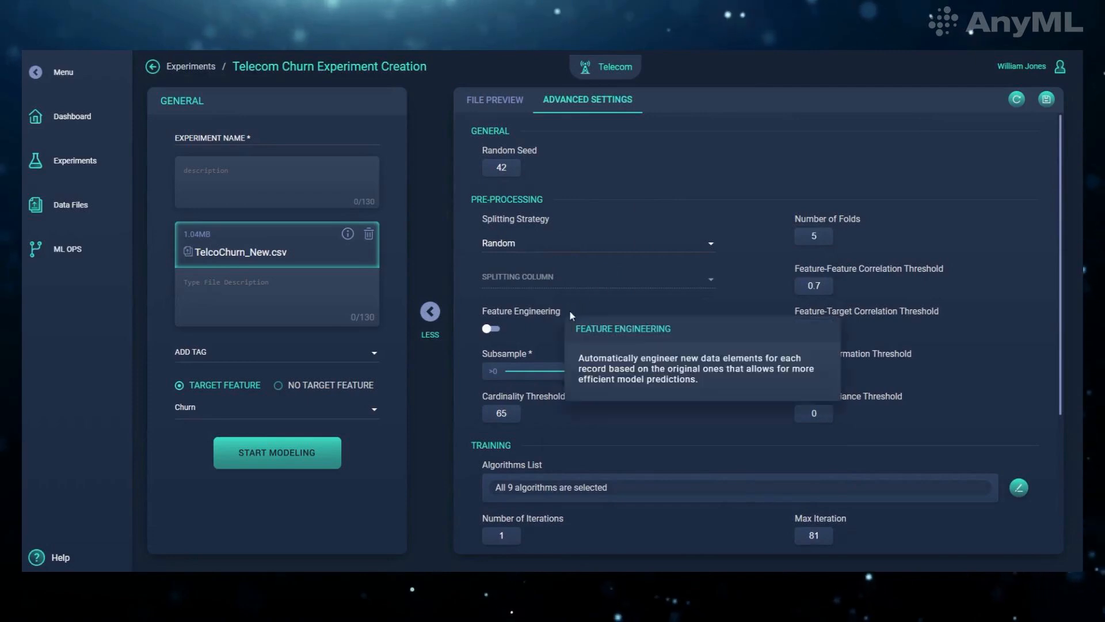
pyautogui.click(733, 295)
pyautogui.scroll(-1, 602, 360)
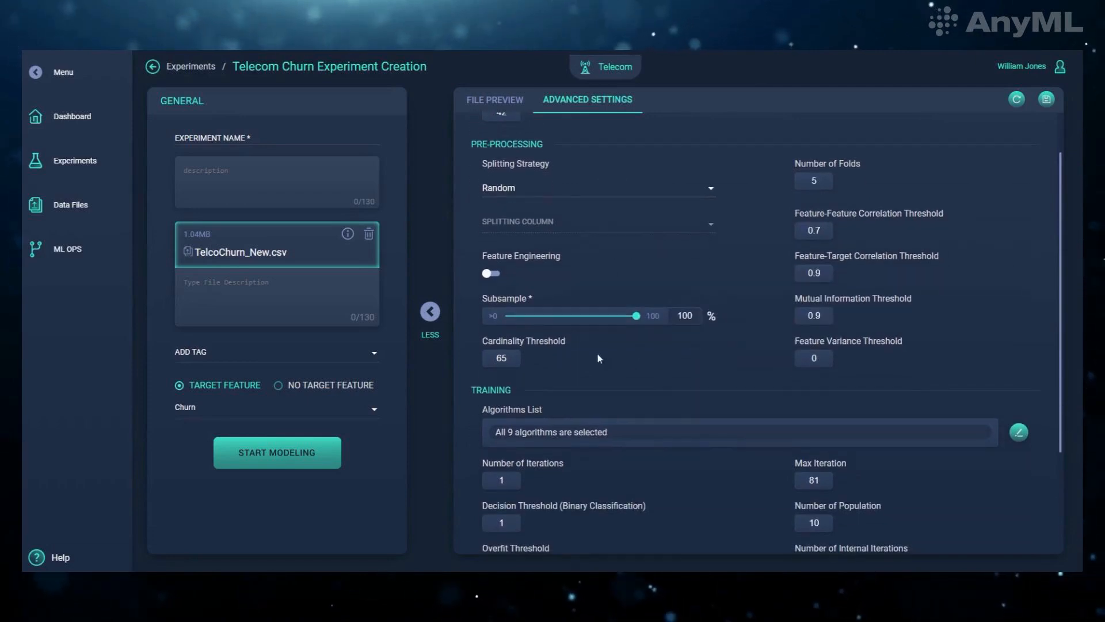
pyautogui.click(575, 342)
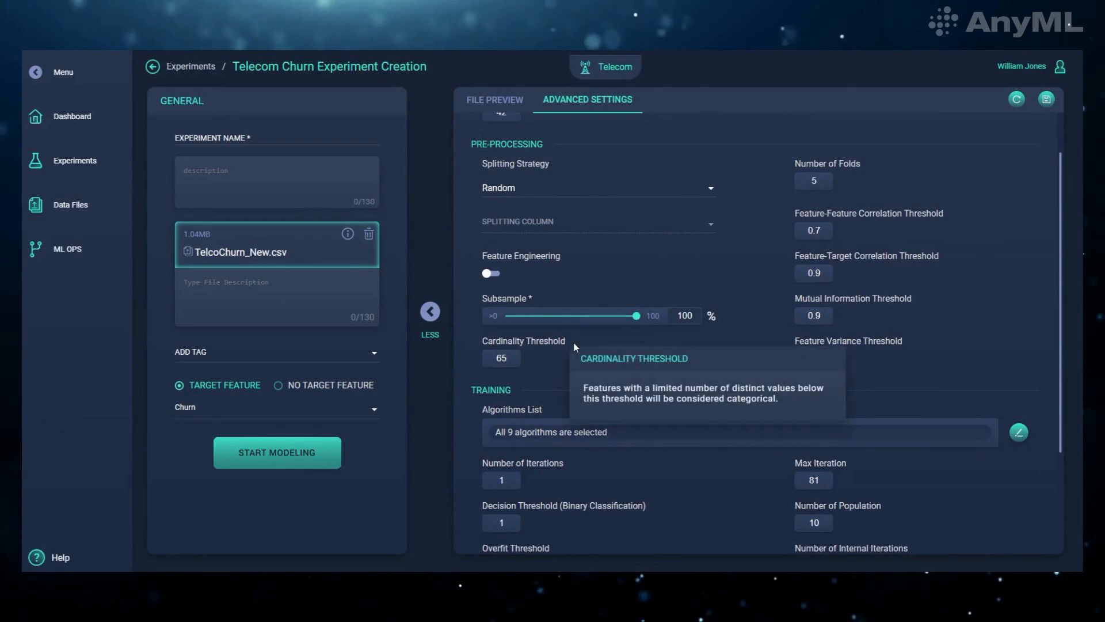
pyautogui.click(742, 330)
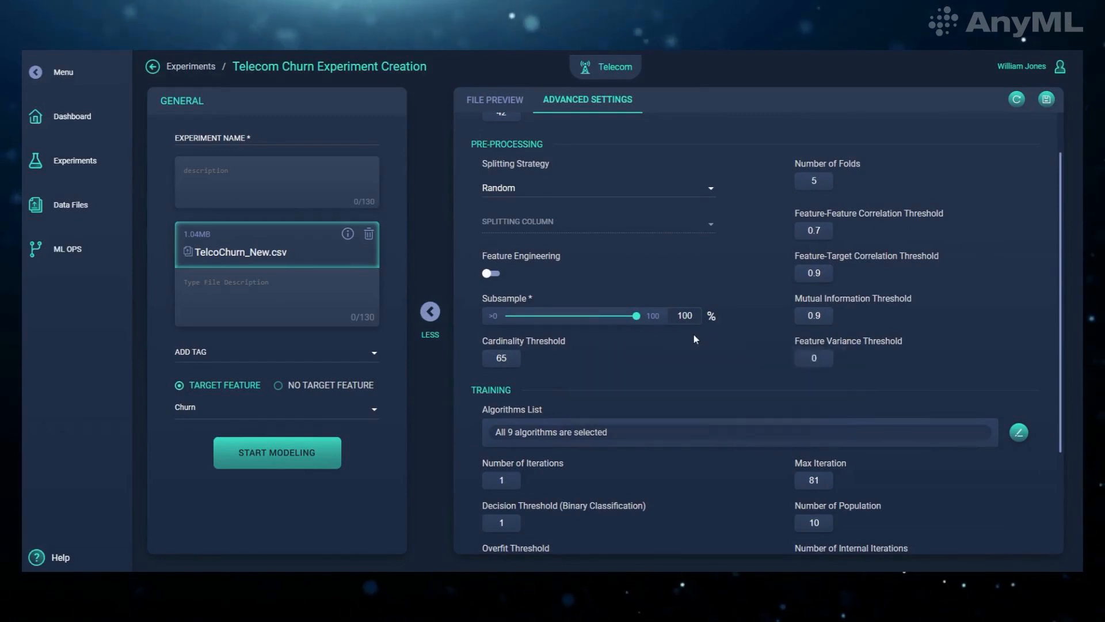
# Check the available splitting strategy options without changing the selection
pyautogui.scroll(-3, 693, 337)
pyautogui.scroll(5, 693, 336)
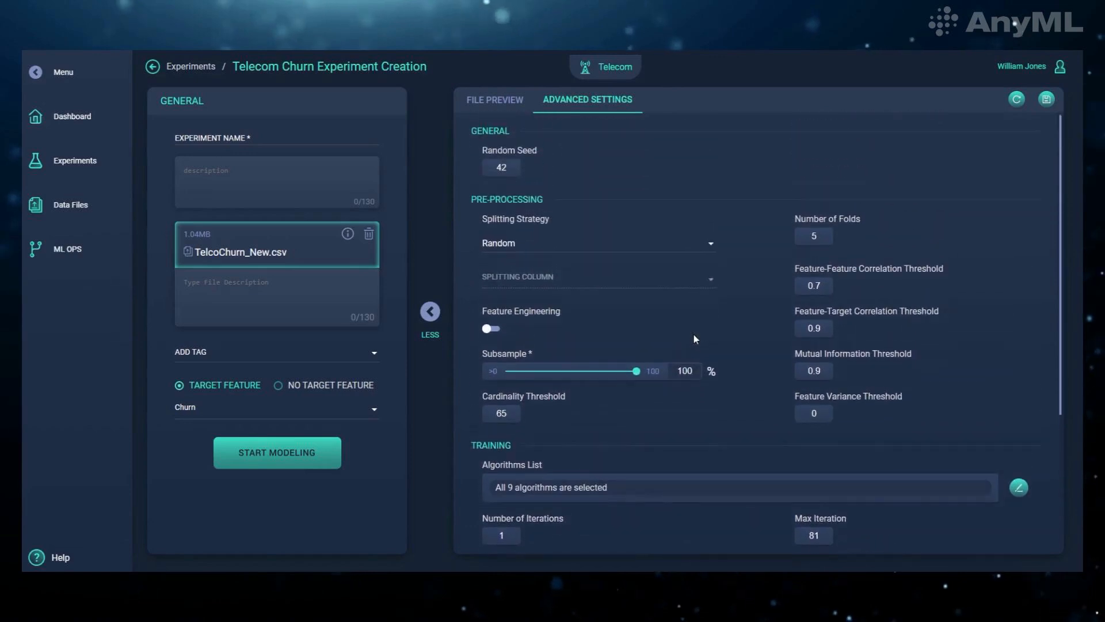
pyautogui.click(557, 244)
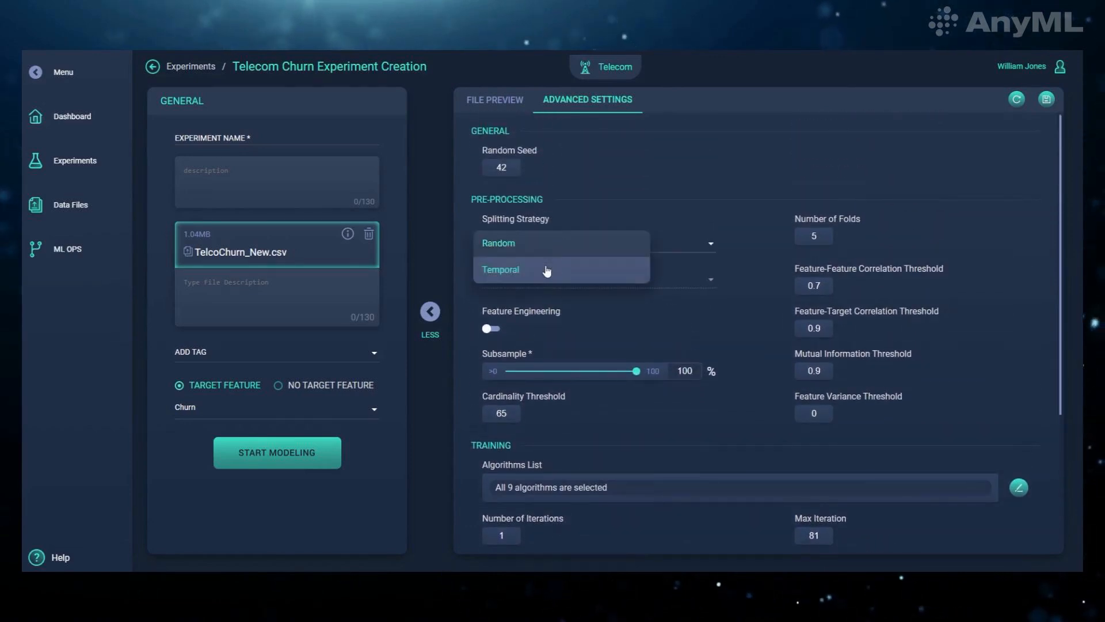
pyautogui.click(756, 230)
# Set the training Number of Iterations to 10
pyautogui.scroll(-5, 747, 267)
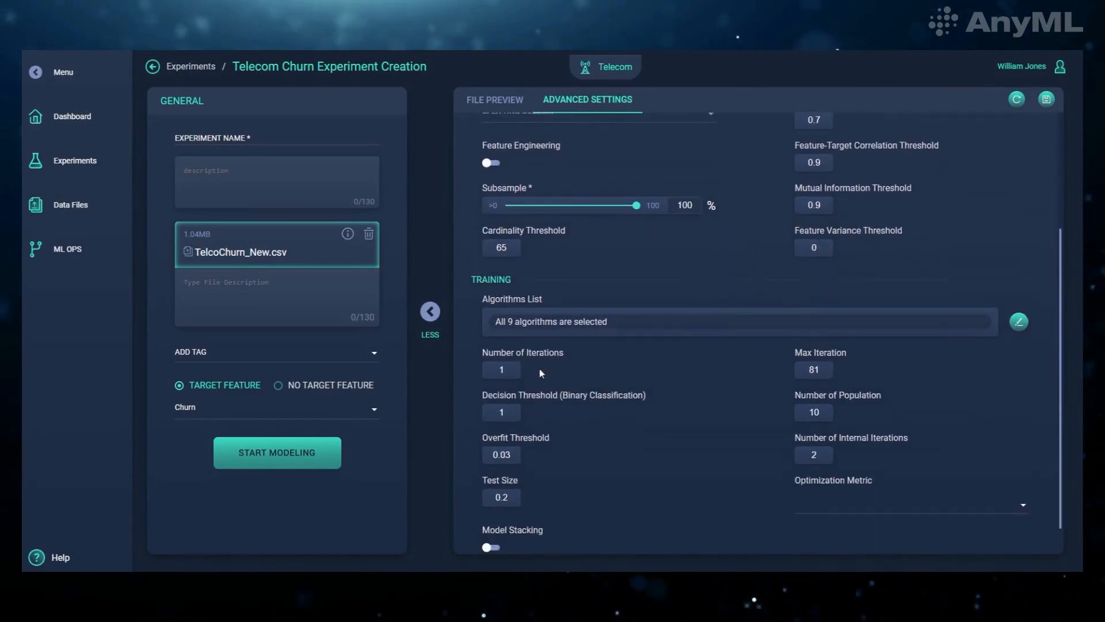
pyautogui.moveTo(571, 355)
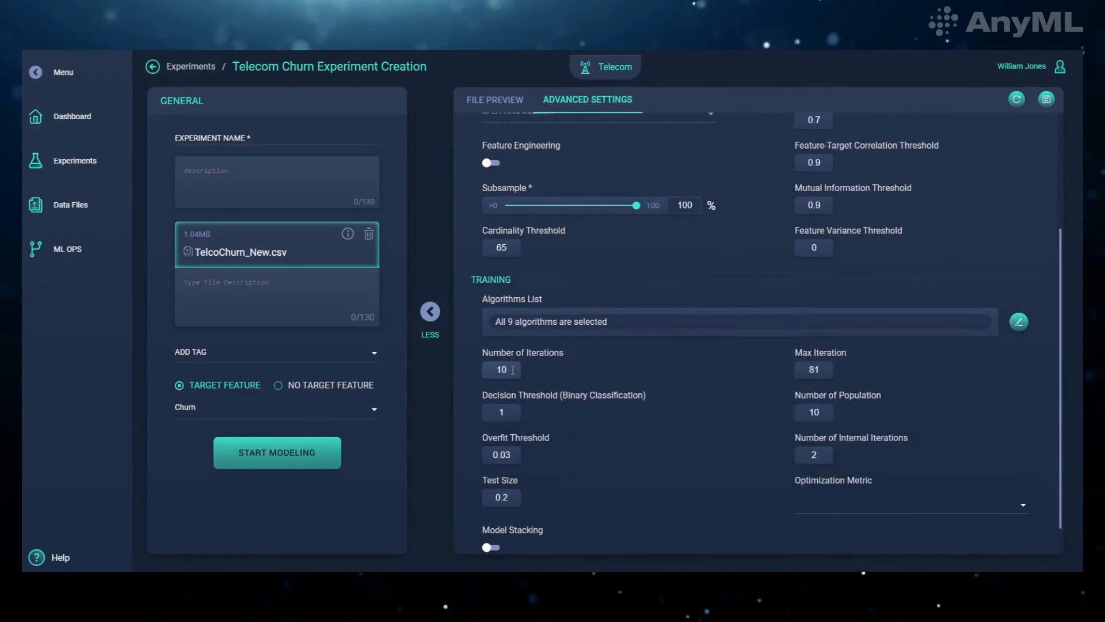
pyautogui.click(679, 349)
# Exclude Catboost and LGBM from the list of training algorithms and save the selection
pyautogui.click(1018, 322)
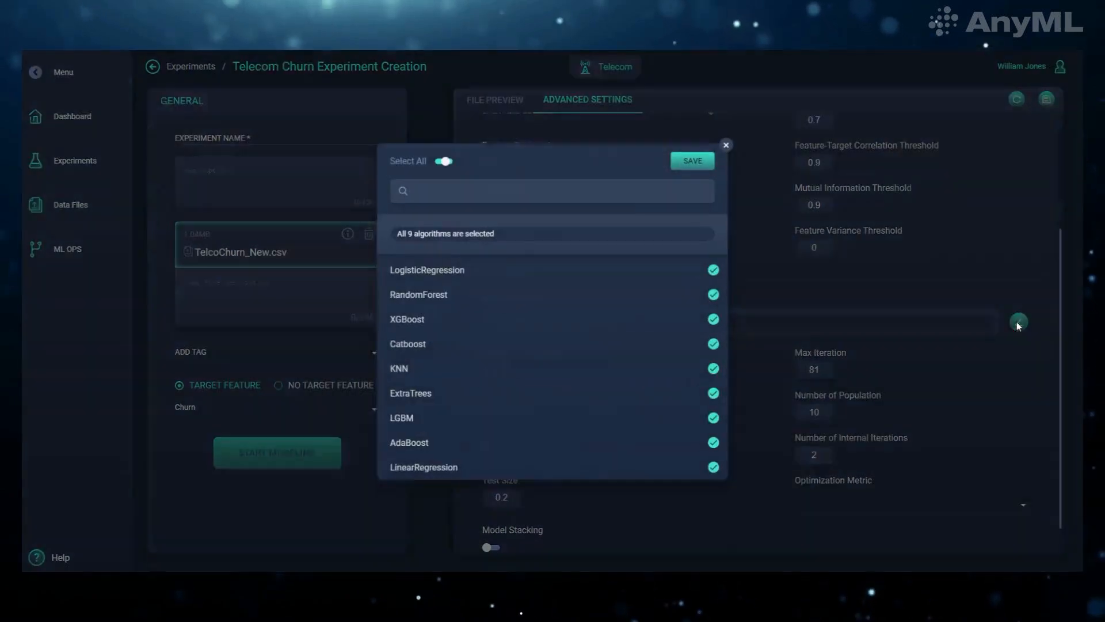
pyautogui.click(714, 344)
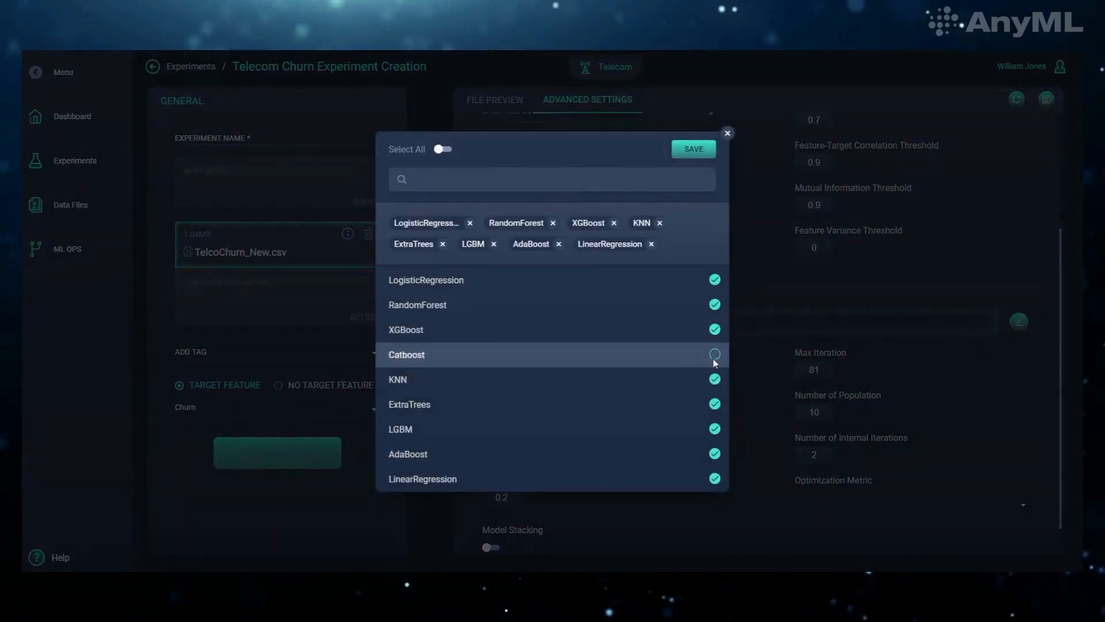
pyautogui.click(714, 428)
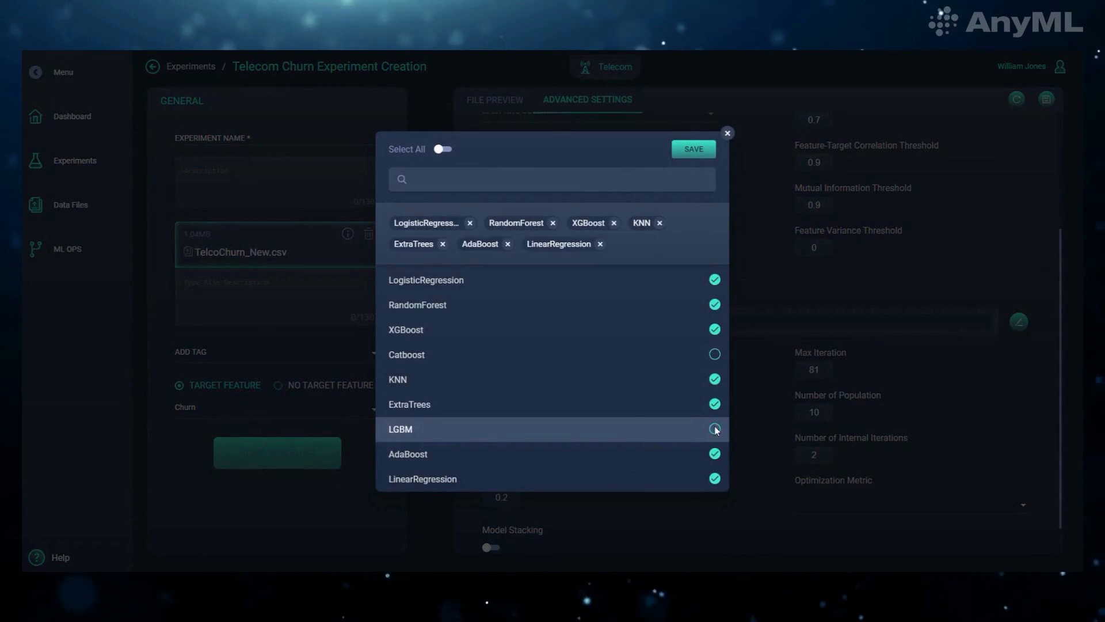
pyautogui.click(692, 149)
pyautogui.scroll(-1, 717, 347)
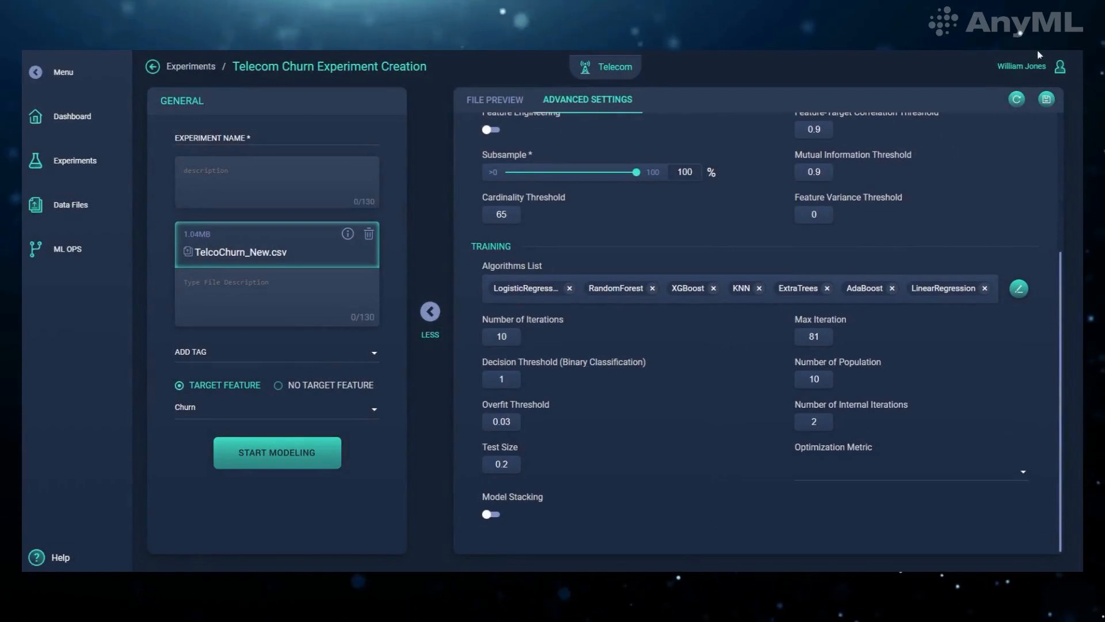
# Name the experiment "new" and start modeling with the default advanced settings
pyautogui.scroll(6, 1033, 161)
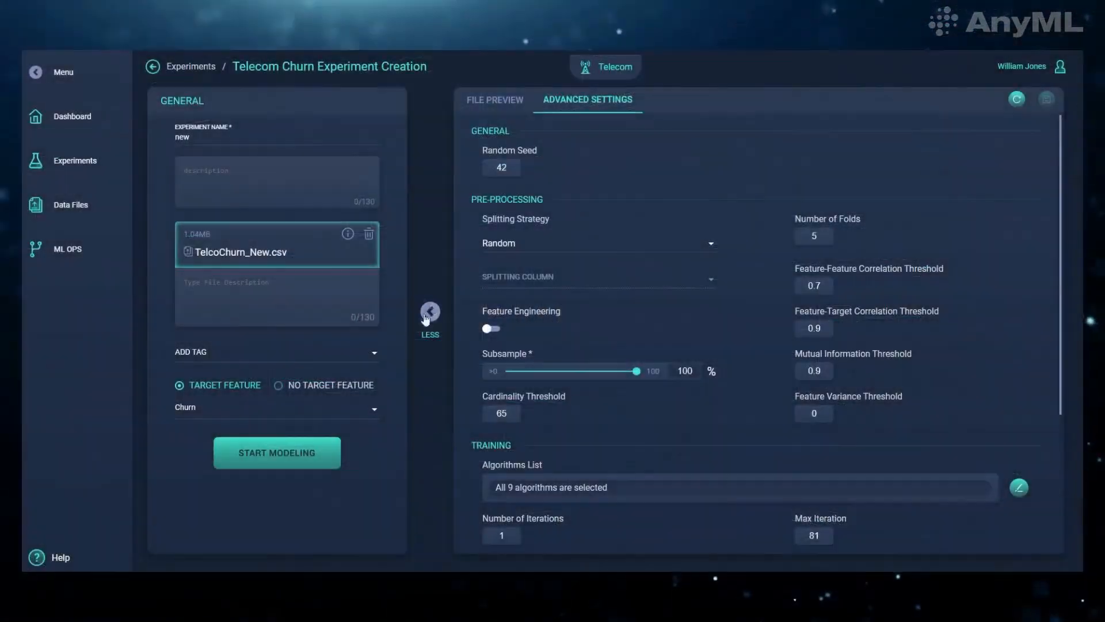
pyautogui.click(432, 310)
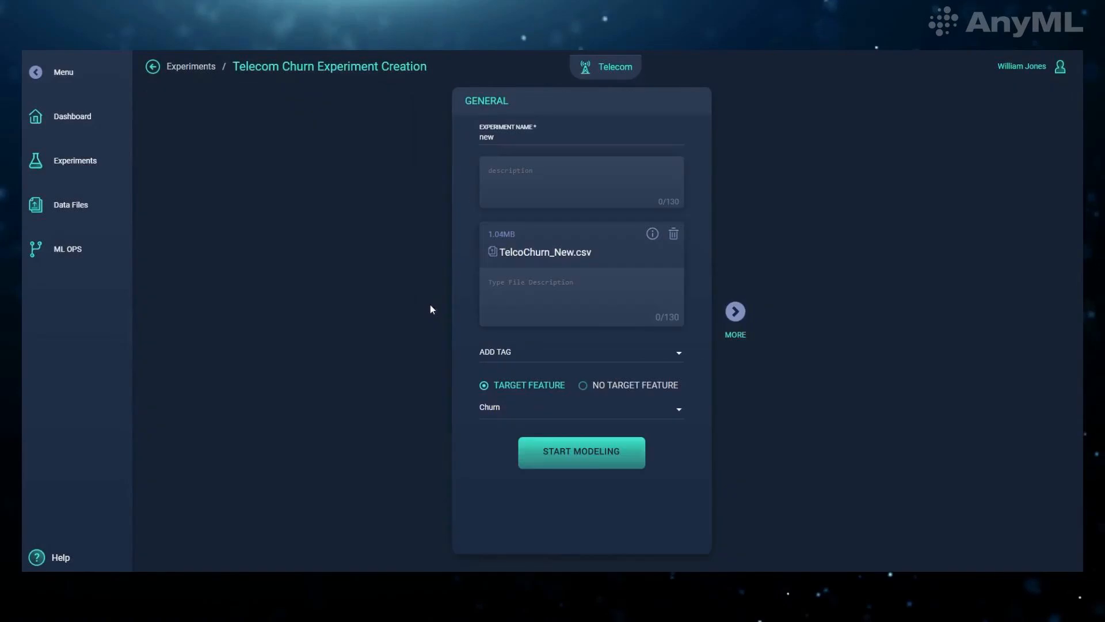
pyautogui.click(596, 464)
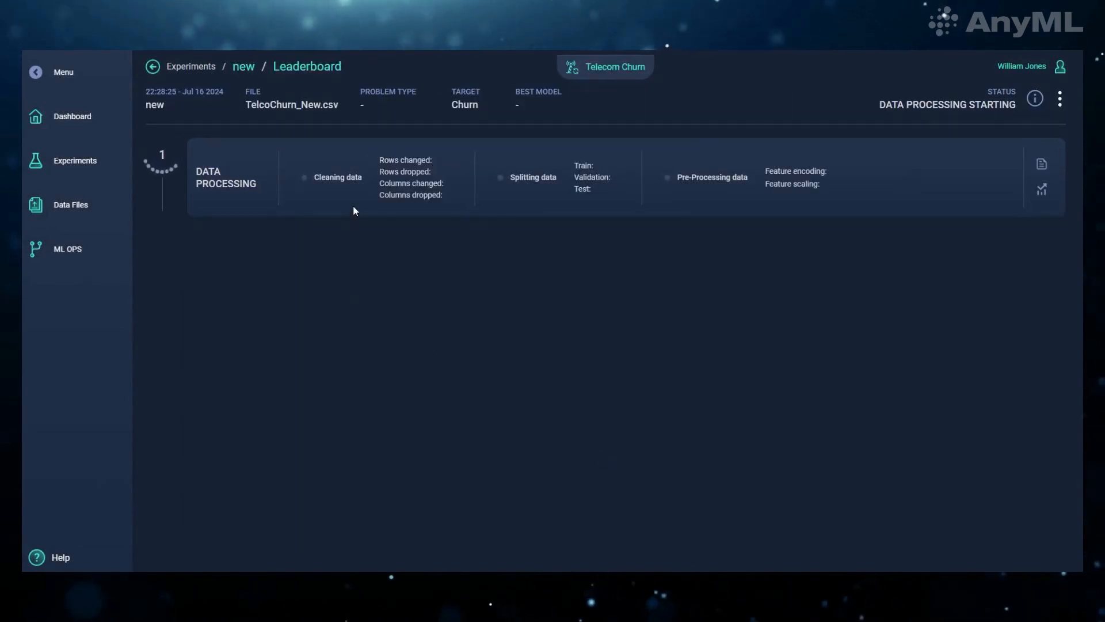
# Examine the cleaning, splitting and pre-processing stages of the experiment's data processing
pyautogui.moveTo(366, 179)
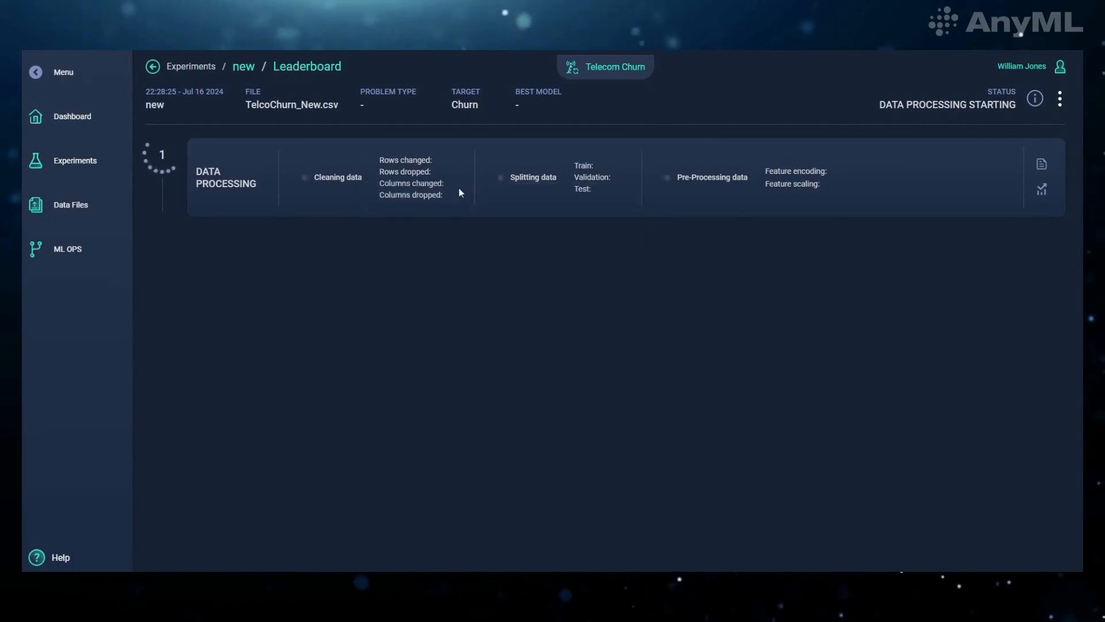
pyautogui.moveTo(459, 192)
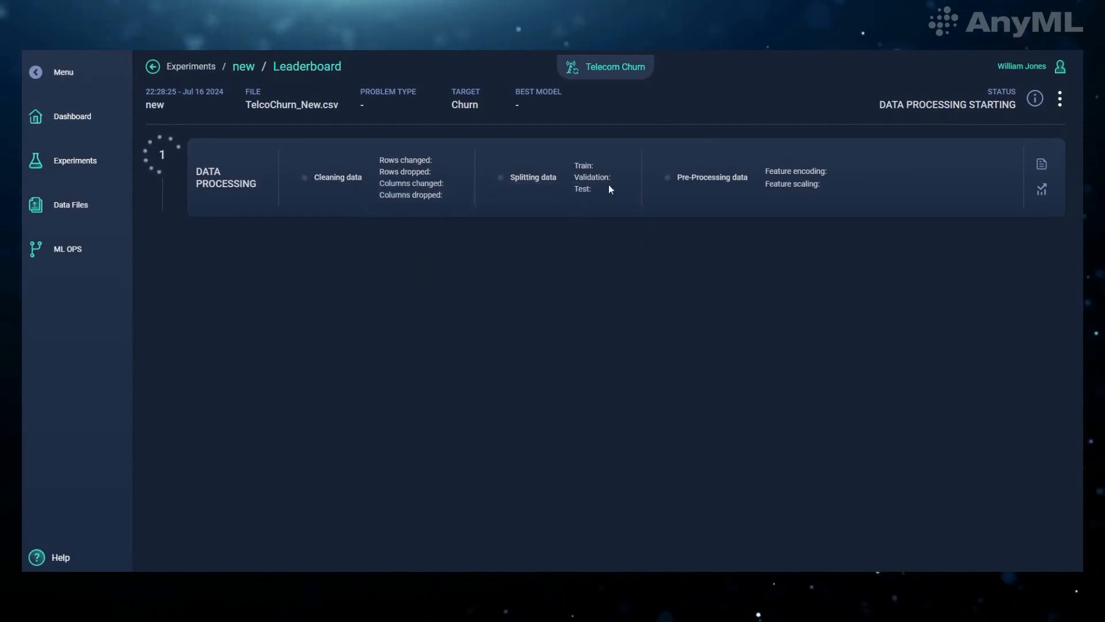
pyautogui.moveTo(562, 180)
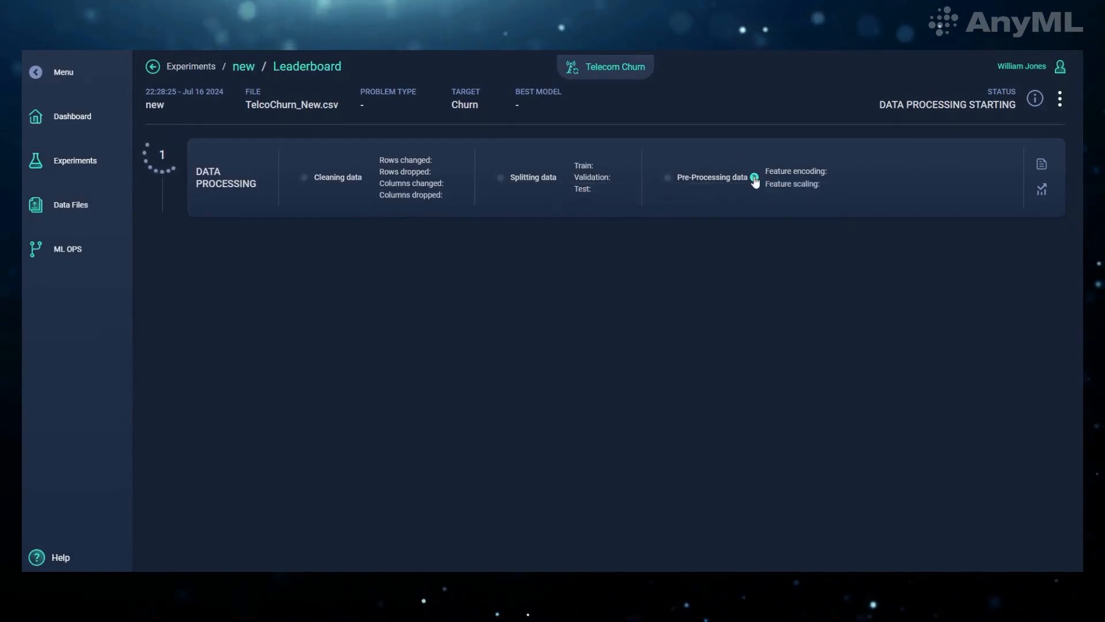
pyautogui.moveTo(754, 180)
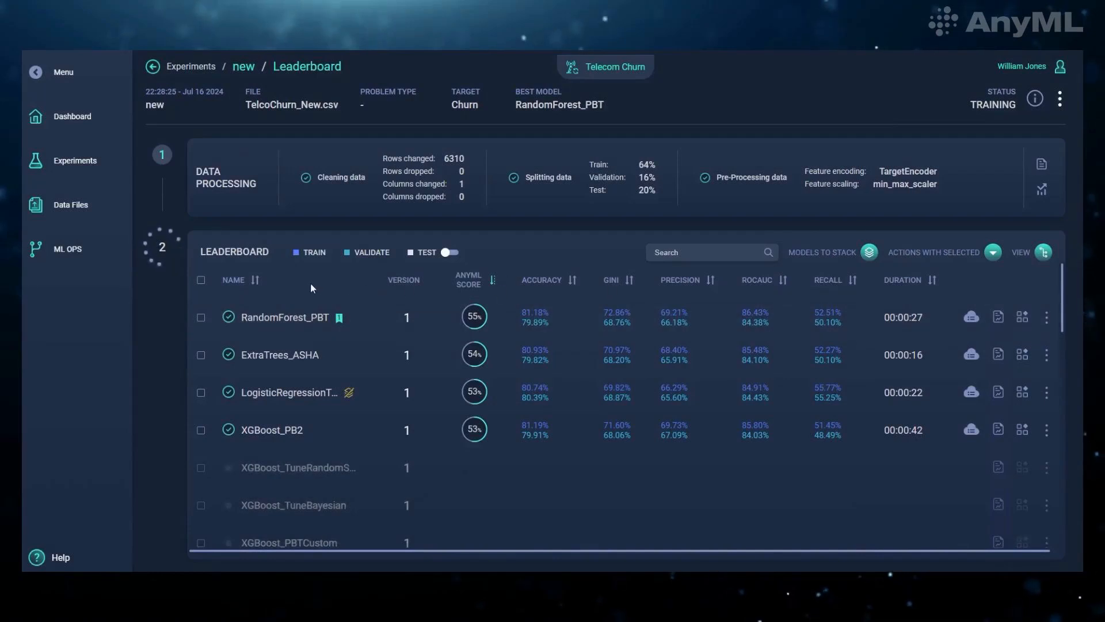
# Look through the models on the leaderboard and turn on the display of their test scores
pyautogui.scroll(-1, 306, 290)
pyautogui.scroll(-10, 299, 316)
pyautogui.scroll(-6, 295, 341)
pyautogui.scroll(4, 295, 340)
pyautogui.scroll(10, 296, 341)
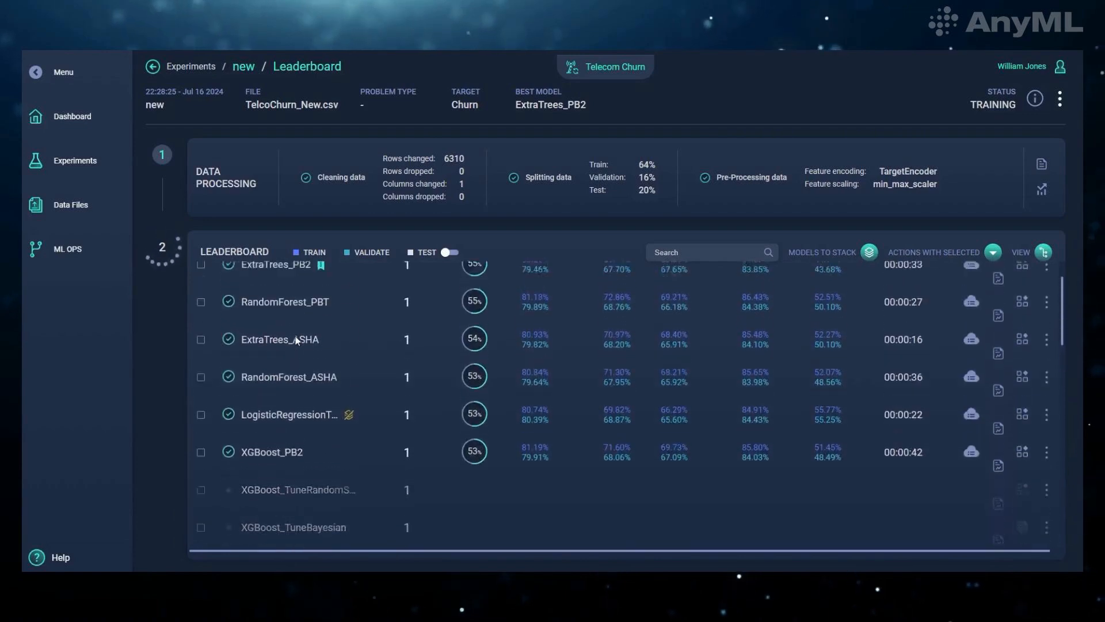
pyautogui.scroll(2, 297, 340)
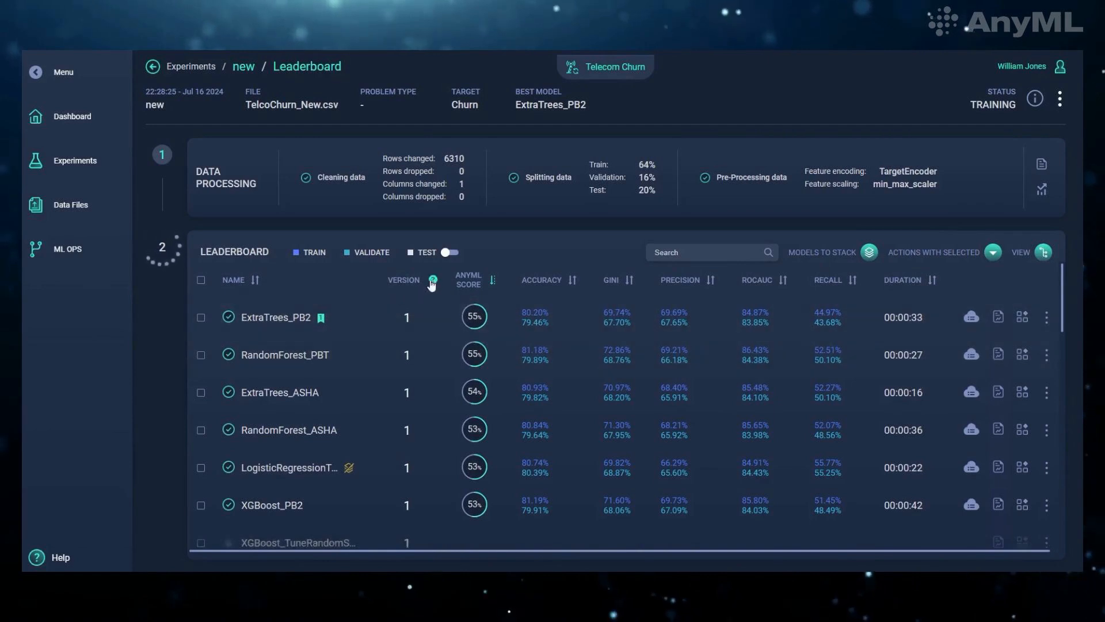
pyautogui.click(452, 252)
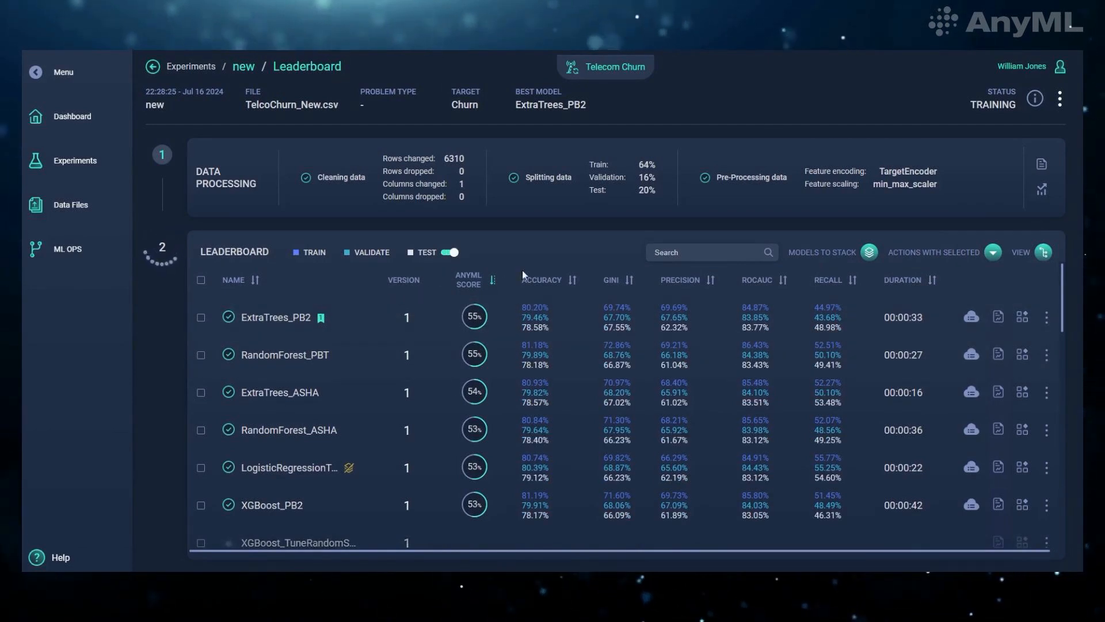
# Read the explanations of the Accuracy, Gini, Precision and AnyML Score metrics and look through the models listed on the leaderboard
pyautogui.moveTo(583, 278)
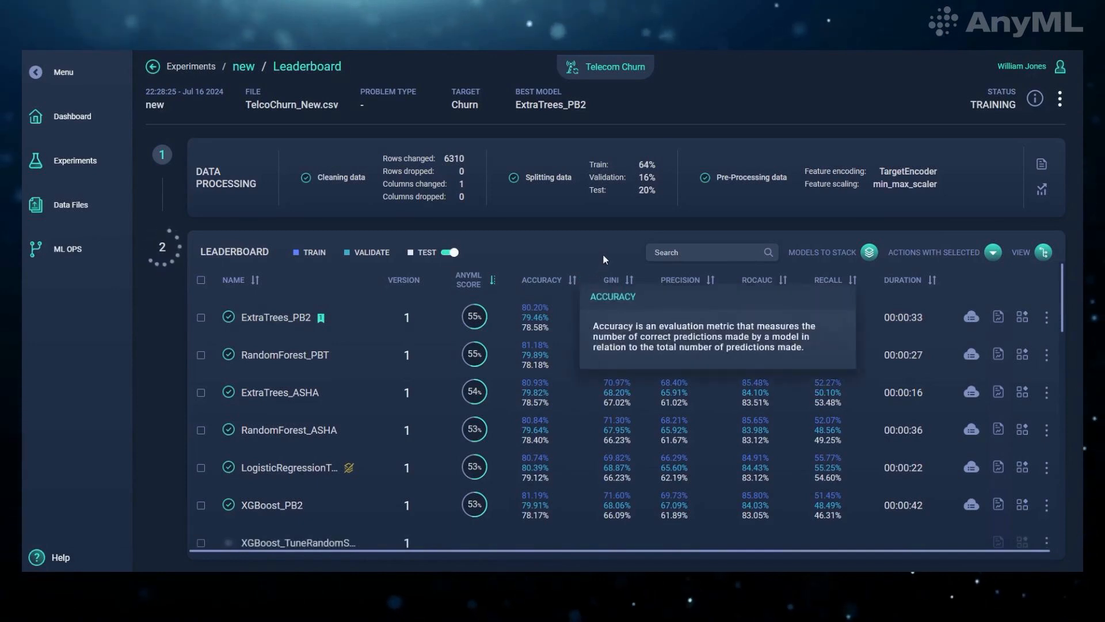
pyautogui.moveTo(643, 284)
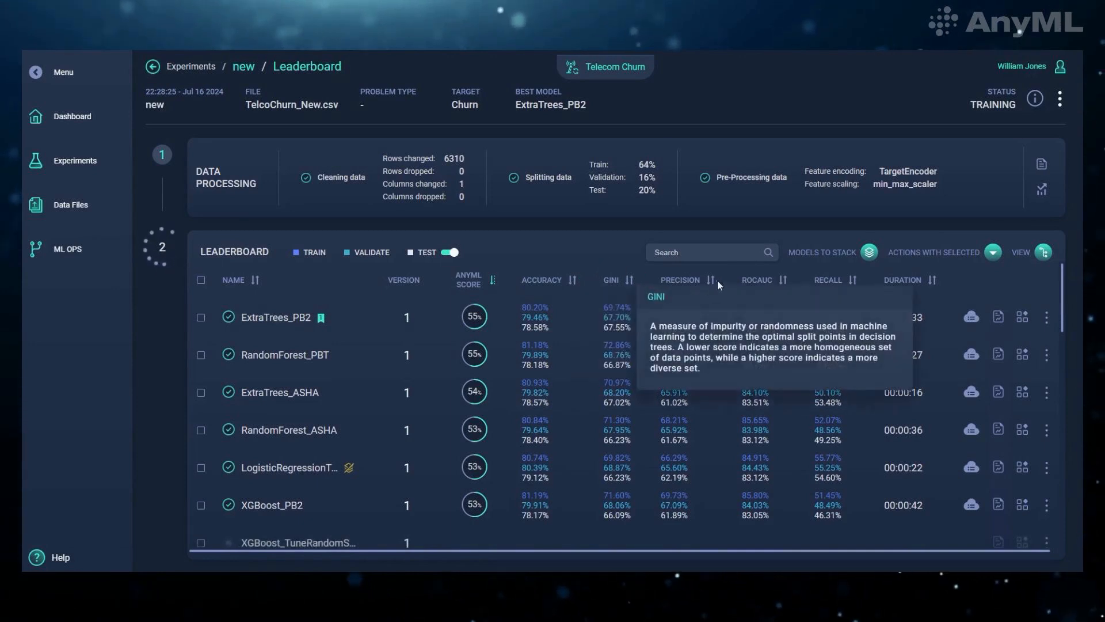
pyautogui.moveTo(727, 281)
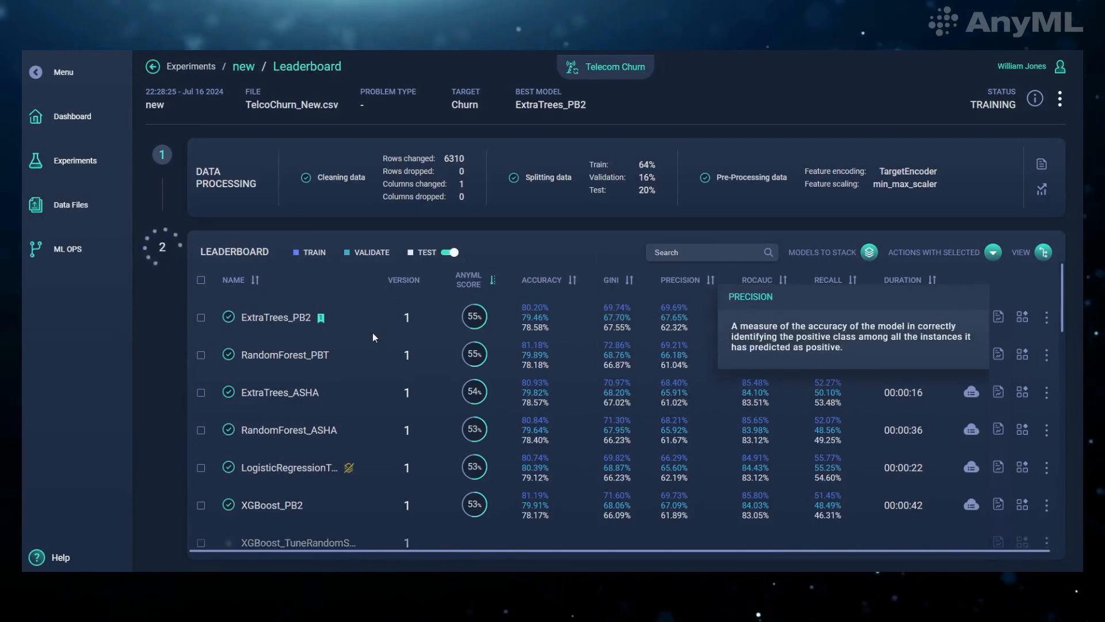
pyautogui.scroll(-5, 417, 316)
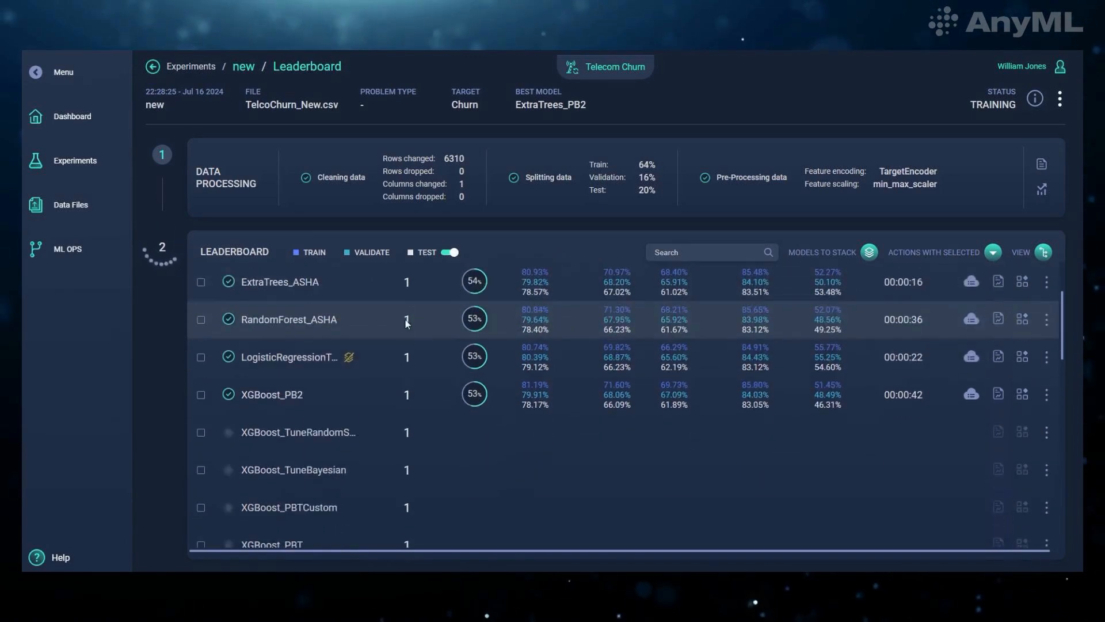
pyautogui.scroll(7, 333, 344)
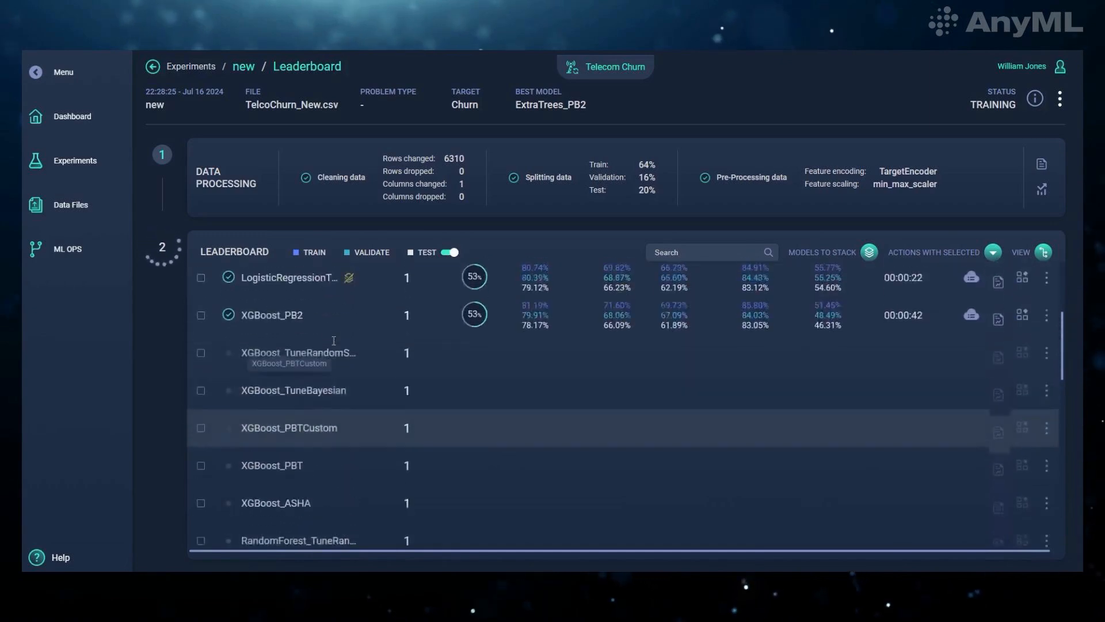
pyautogui.moveTo(499, 277)
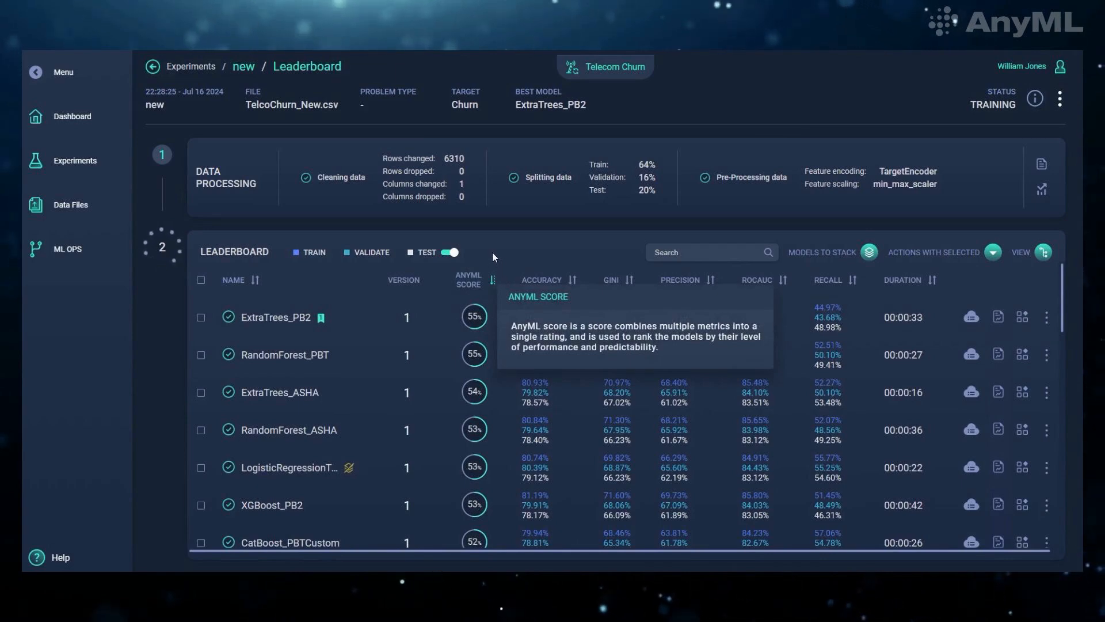
# Select the ExtraTrees_PB2, RandomForest_PBT and ExtraTrees_ASHA models on the leaderboard and choose an action for the selection
pyautogui.click(201, 317)
pyautogui.click(201, 355)
pyautogui.click(201, 392)
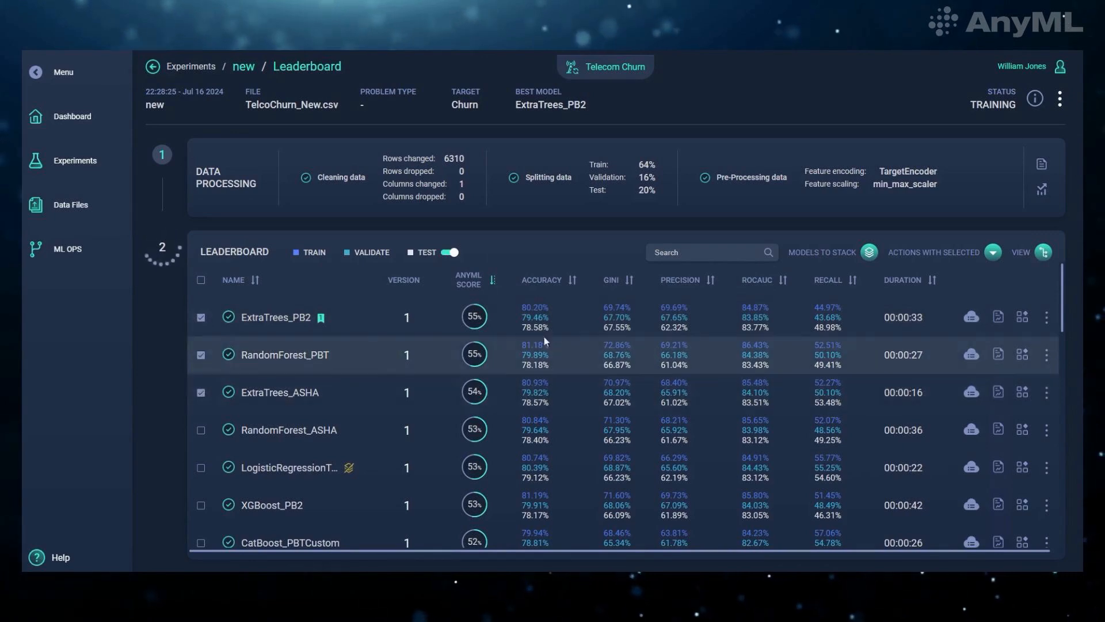
pyautogui.click(993, 252)
pyautogui.click(981, 277)
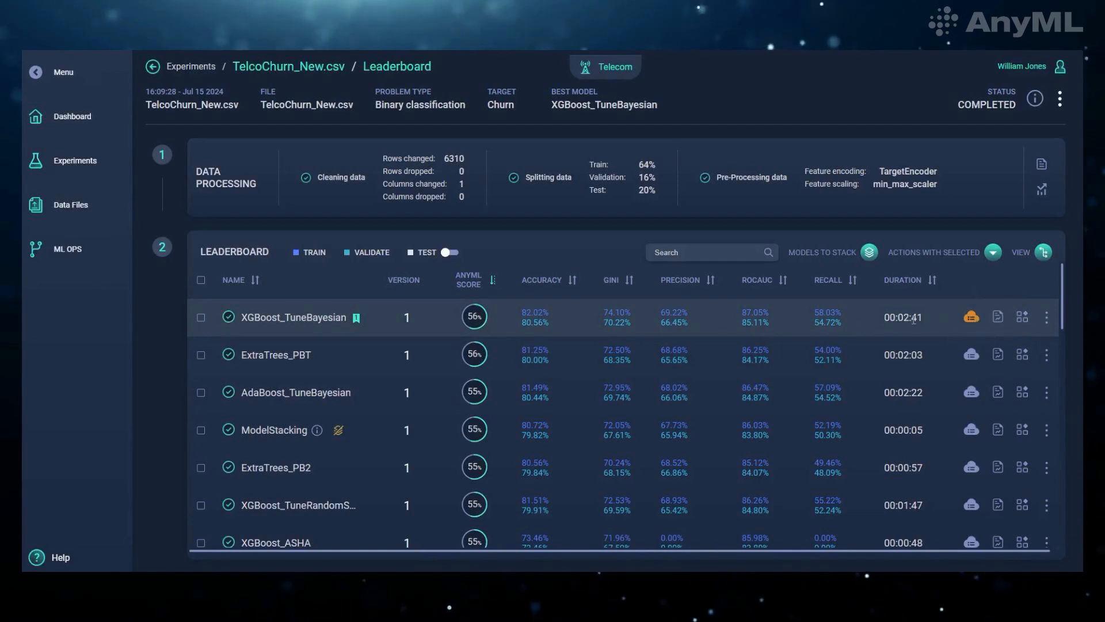
# Open the report of the XGBoost_TuneBayesian model and expand its decision threshold and confusion matrix section
pyautogui.click(342, 323)
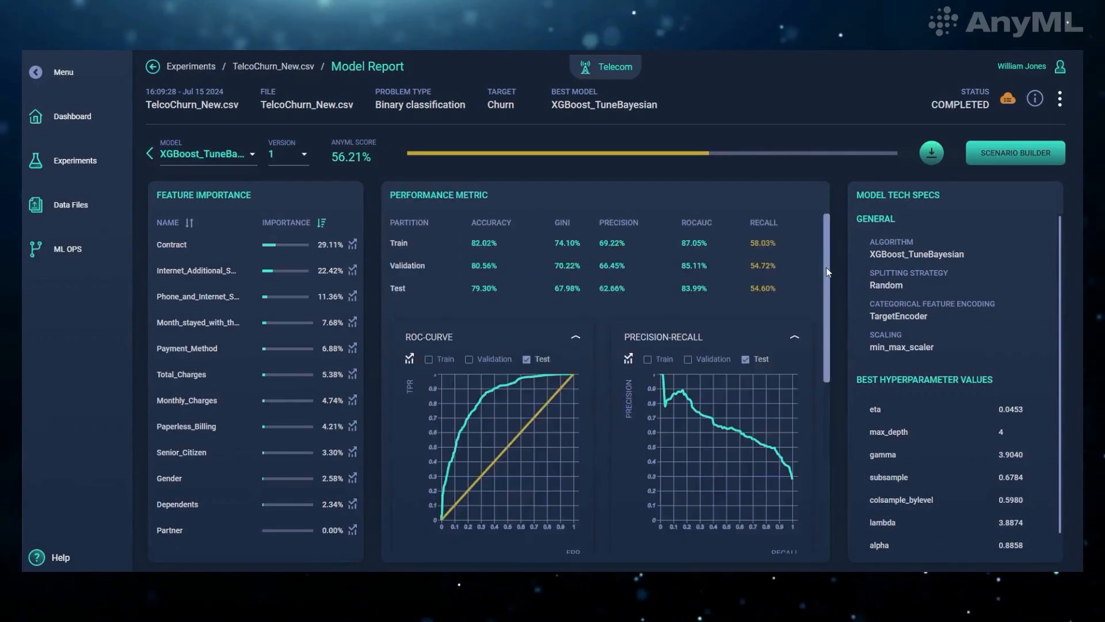
pyautogui.moveTo(827, 271); pyautogui.dragTo(824, 423)
pyautogui.click(795, 369)
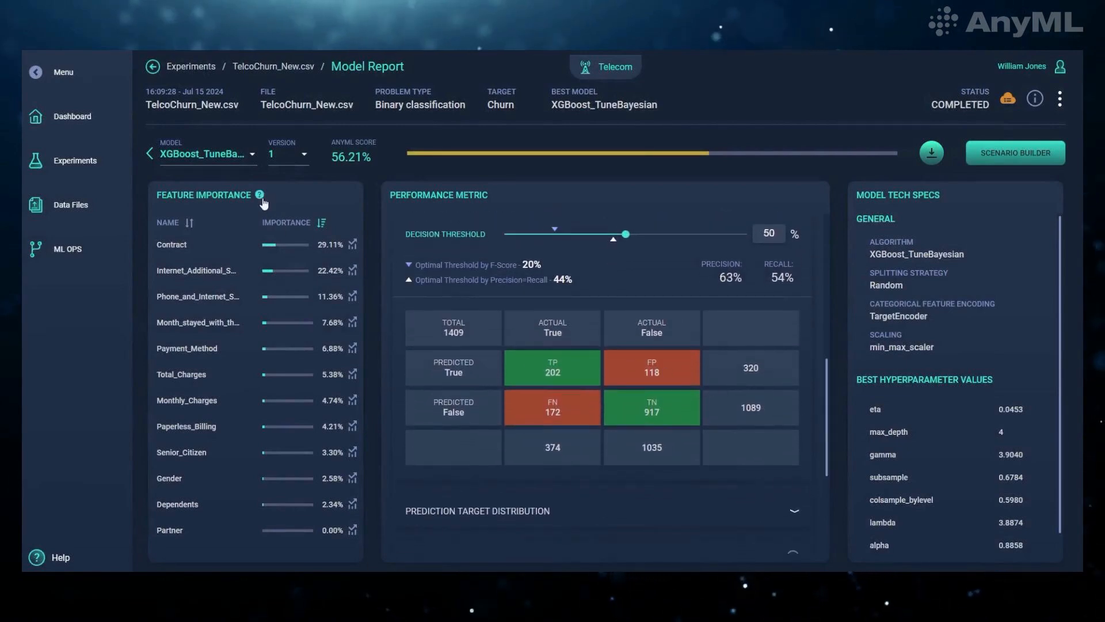
# Sort the feature importance list in ascending order of importance and expand the Prediction Target Distribution chart
pyautogui.moveTo(259, 195)
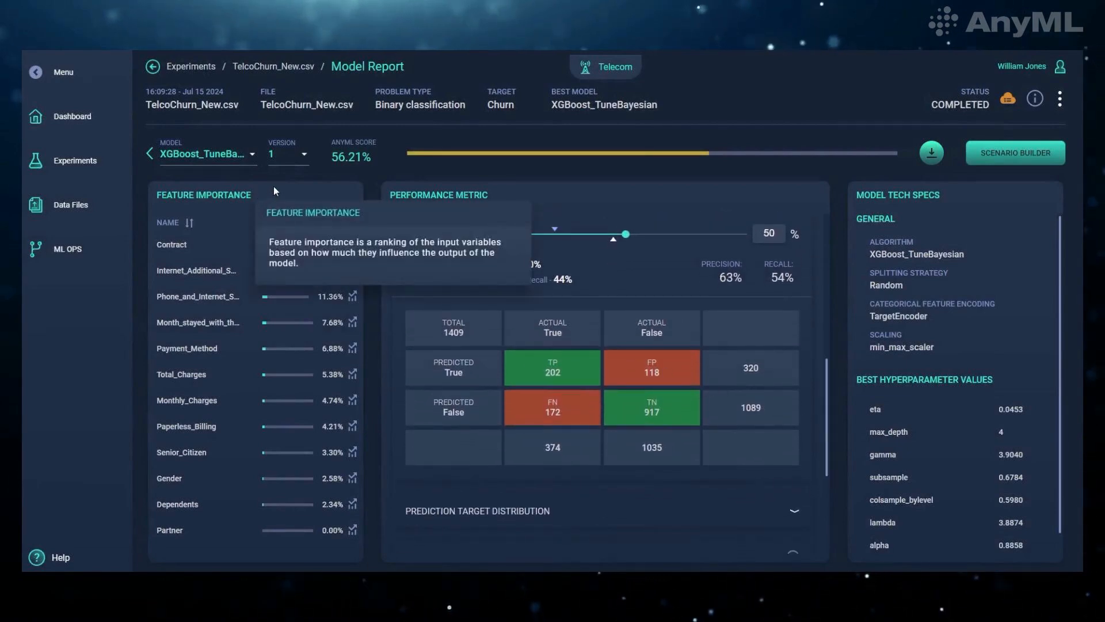
pyautogui.click(323, 223)
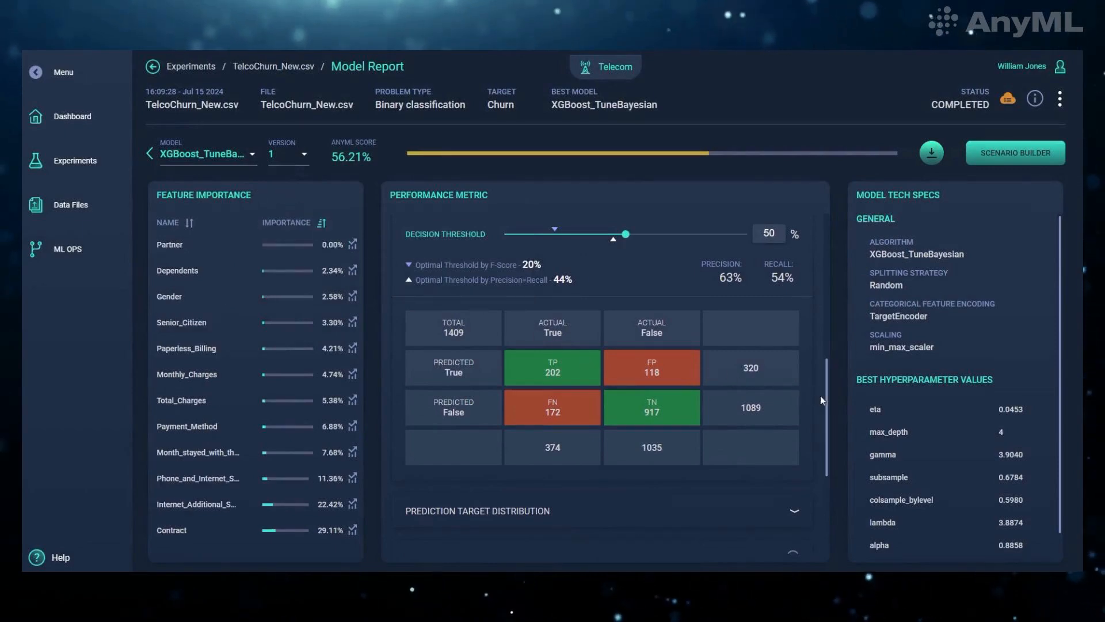
pyautogui.moveTo(827, 403); pyautogui.dragTo(832, 464)
pyautogui.click(794, 340)
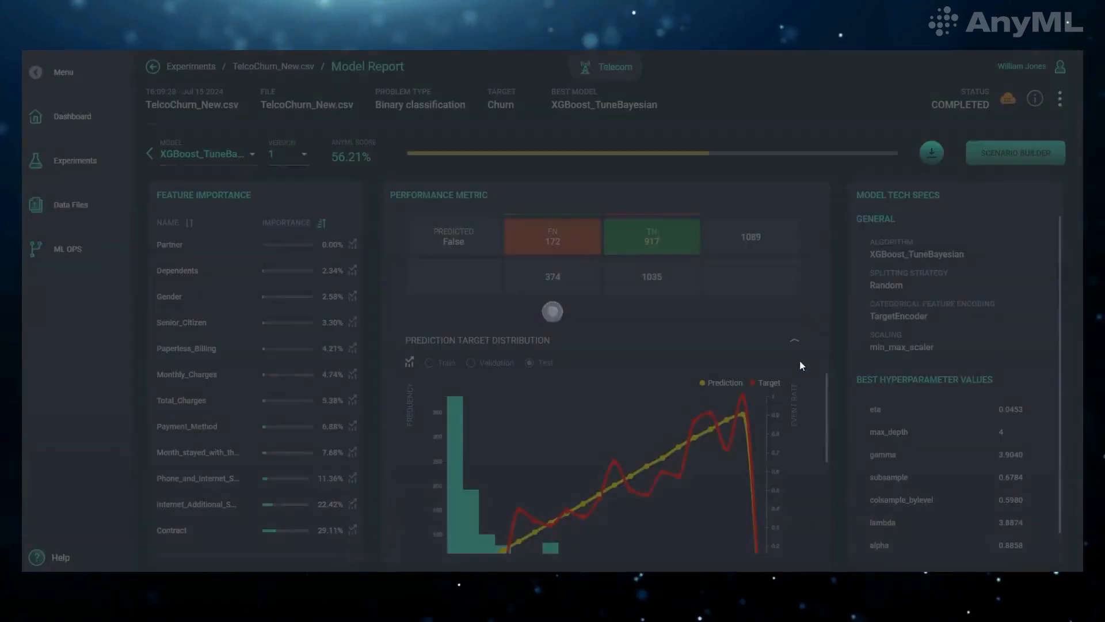
pyautogui.moveTo(826, 397); pyautogui.dragTo(827, 426)
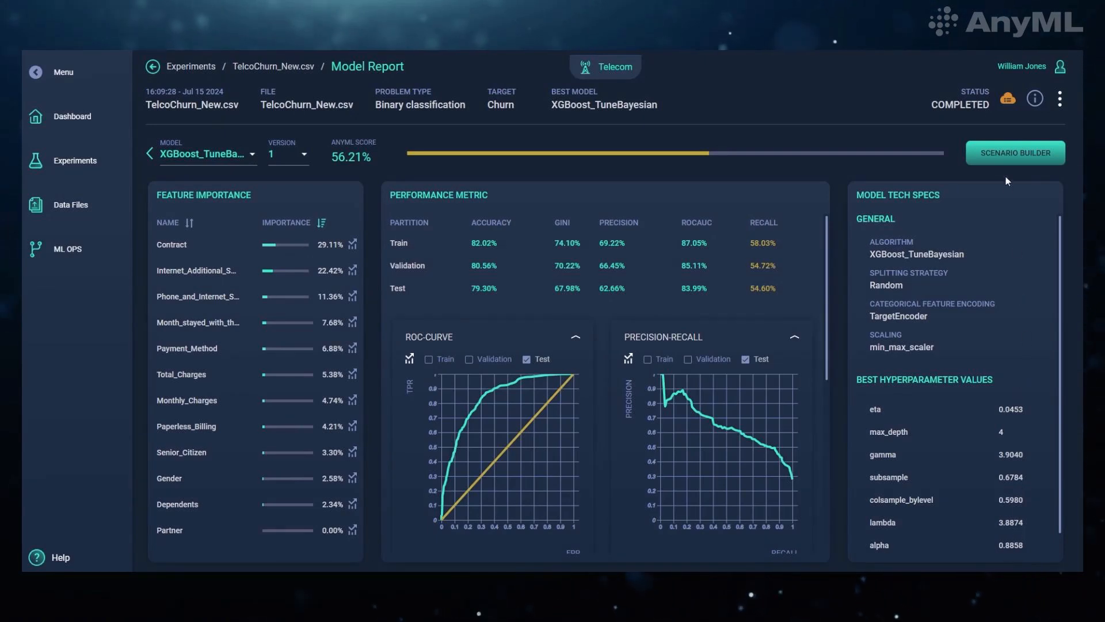
# In the Scenario Builder, run a prediction with a One year contract and the additional internet services option that starts with Device Protection
pyautogui.click(1005, 160)
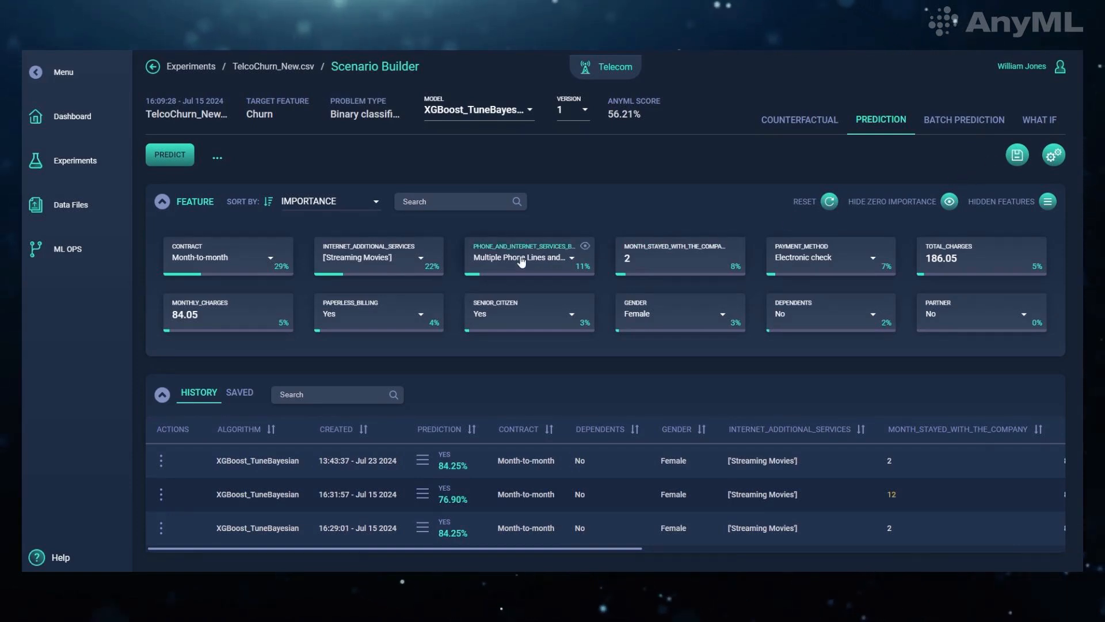
pyautogui.click(419, 259)
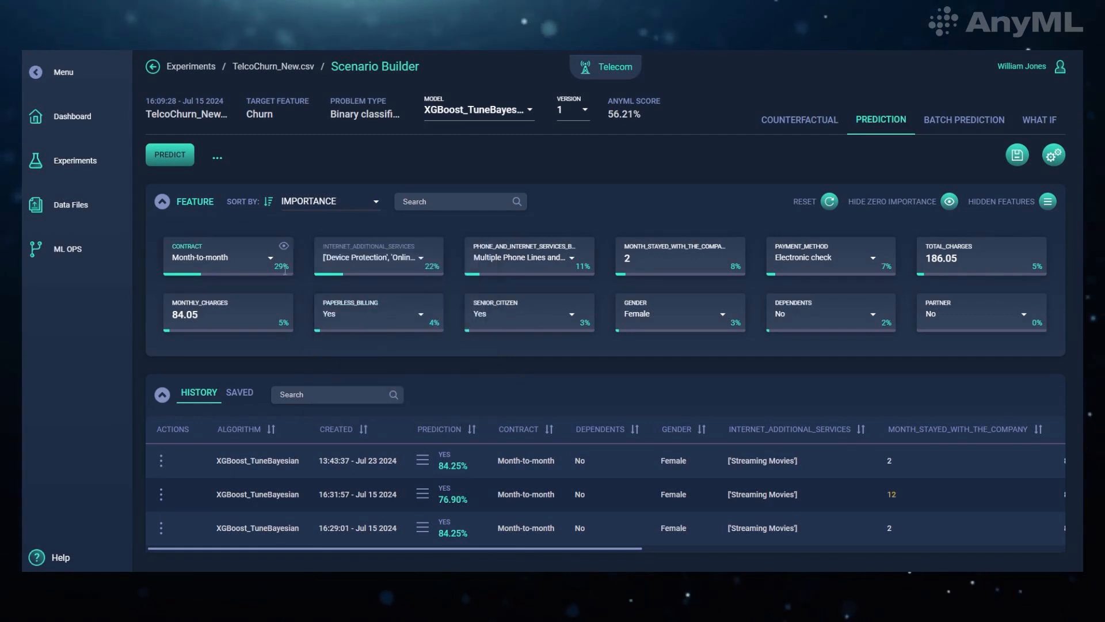
pyautogui.click(270, 260)
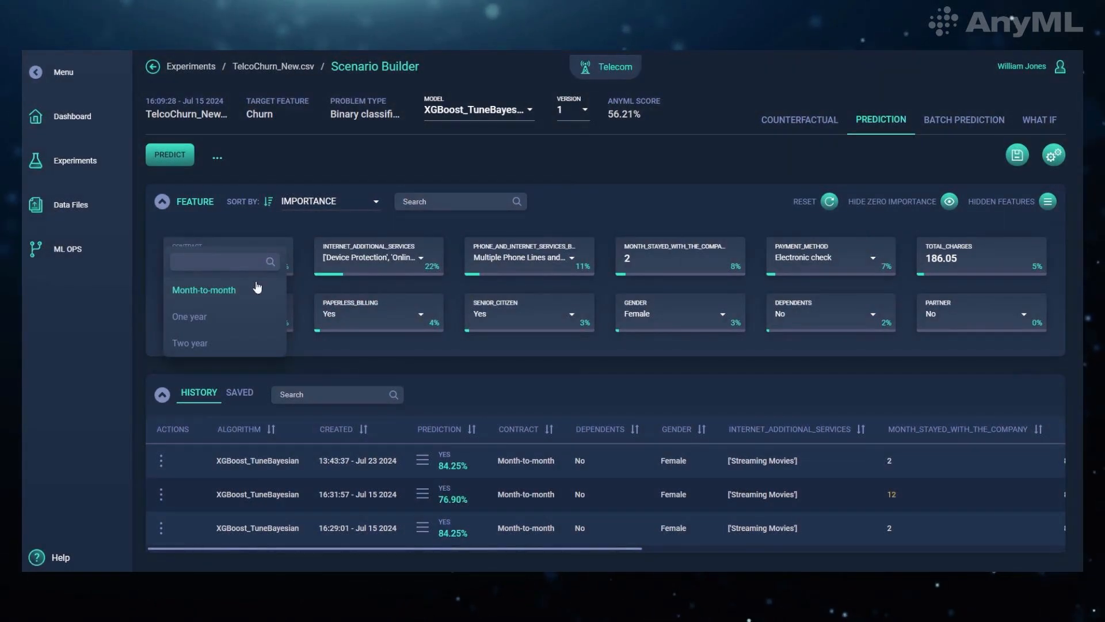
pyautogui.click(237, 317)
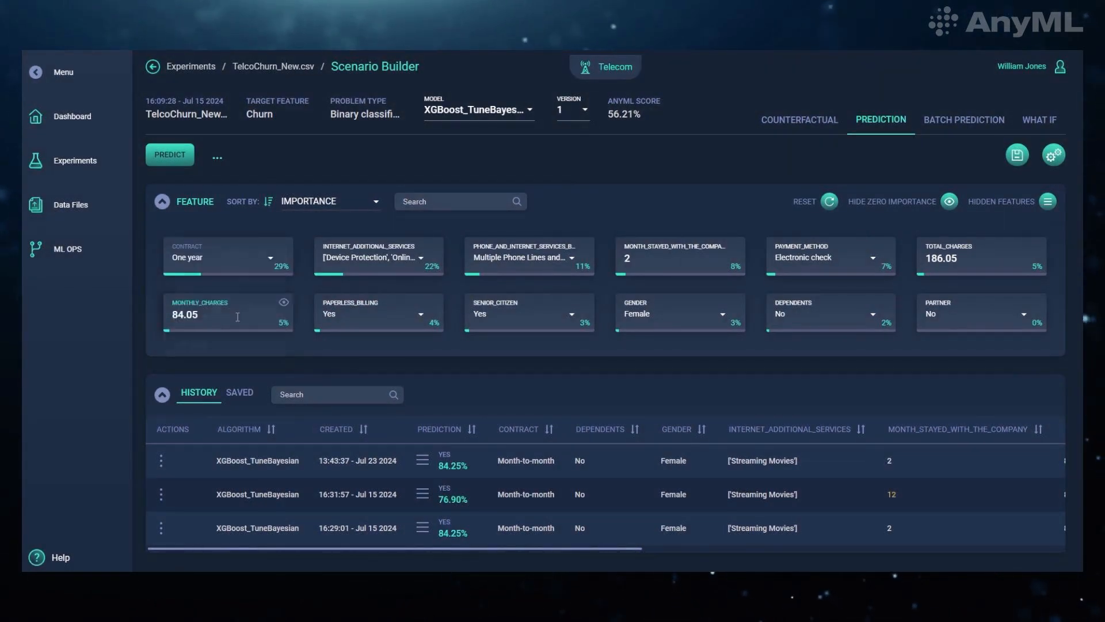
pyautogui.click(174, 155)
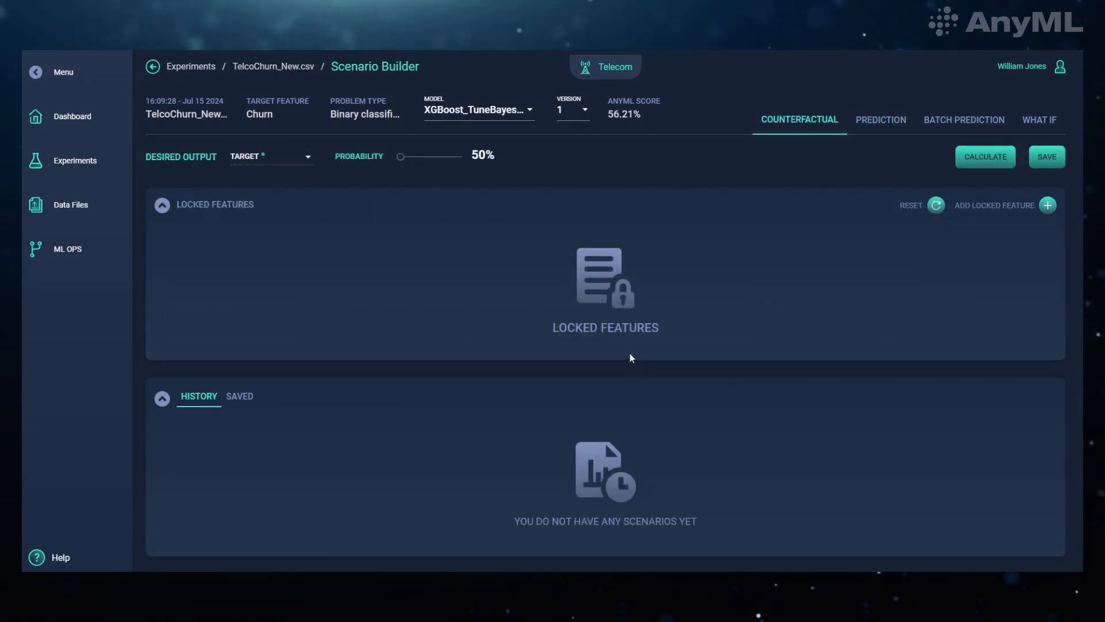
# Set the counterfactual's desired output to the target No with a probability of 82%
pyautogui.click(307, 159)
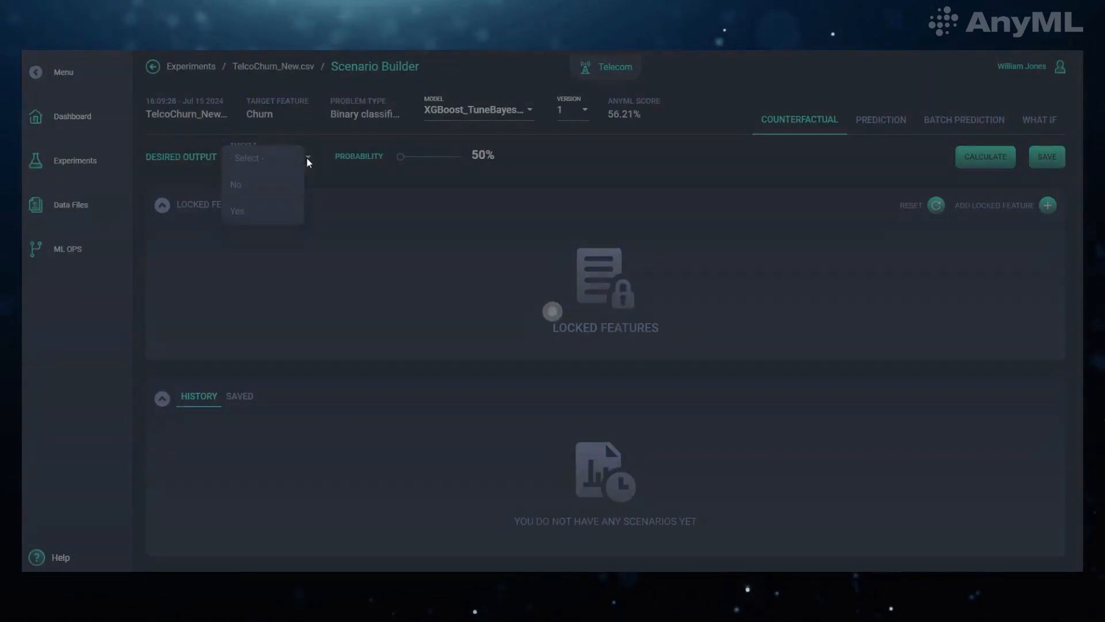
pyautogui.click(272, 191)
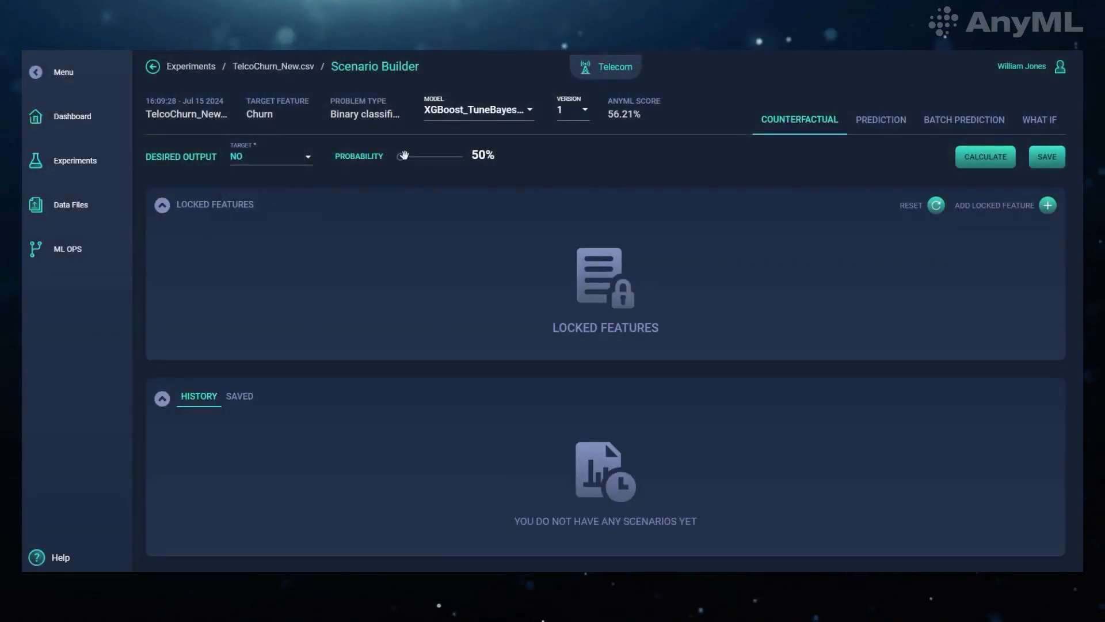
pyautogui.moveTo(430, 156); pyautogui.dragTo(440, 156)
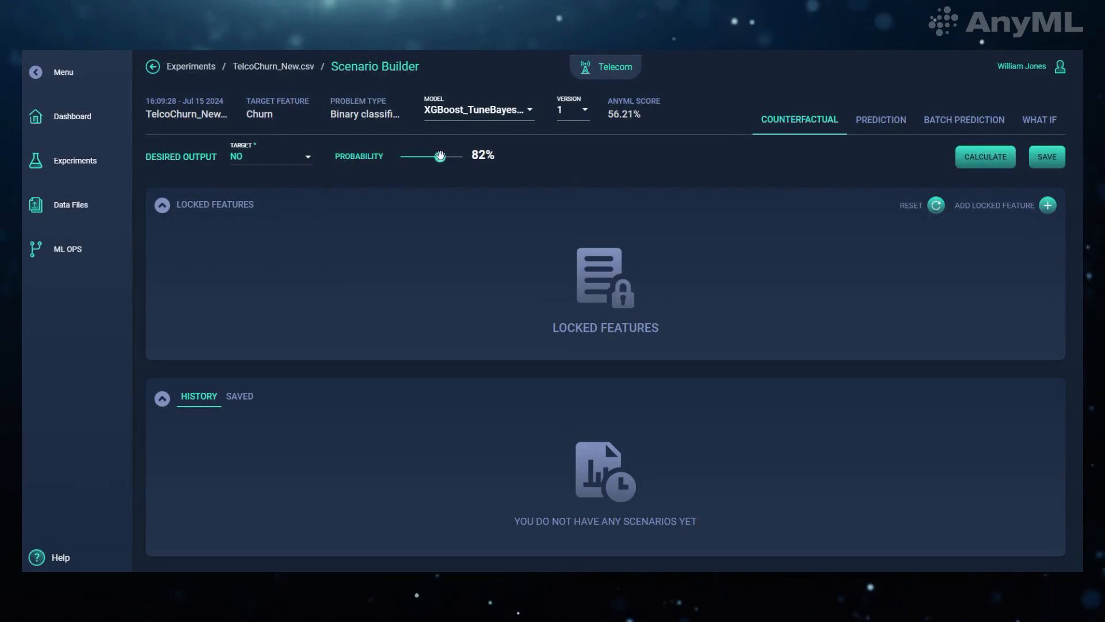
# Lock the Month_stayed_with_the_Company, Payment_Method and Total_Charges features for the counterfactual scenario
pyautogui.click(1047, 205)
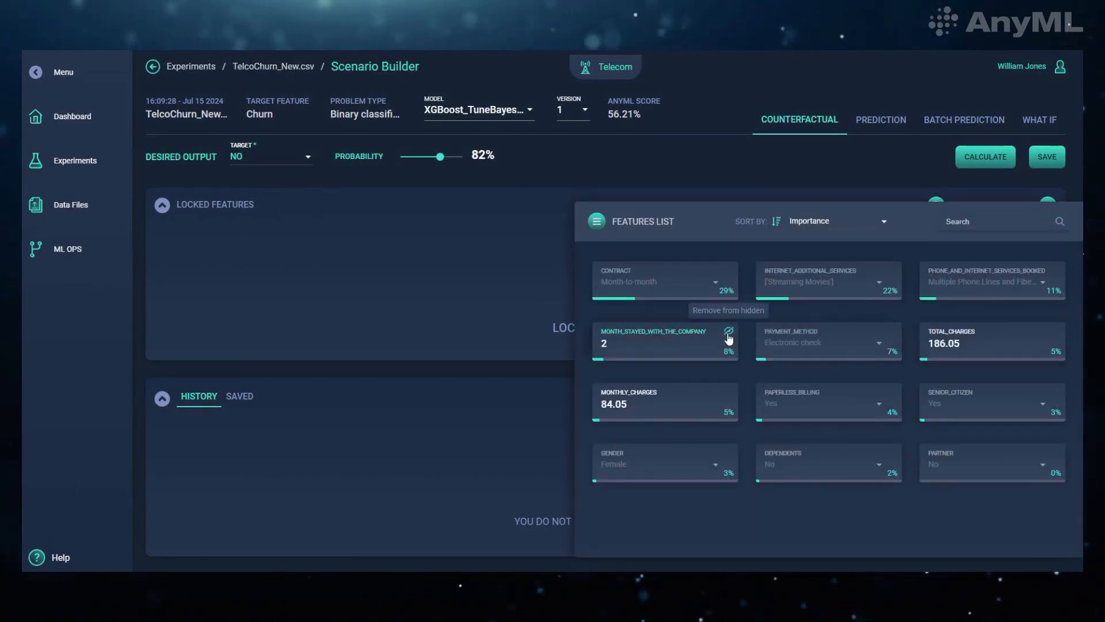
pyautogui.click(728, 336)
pyautogui.click(729, 333)
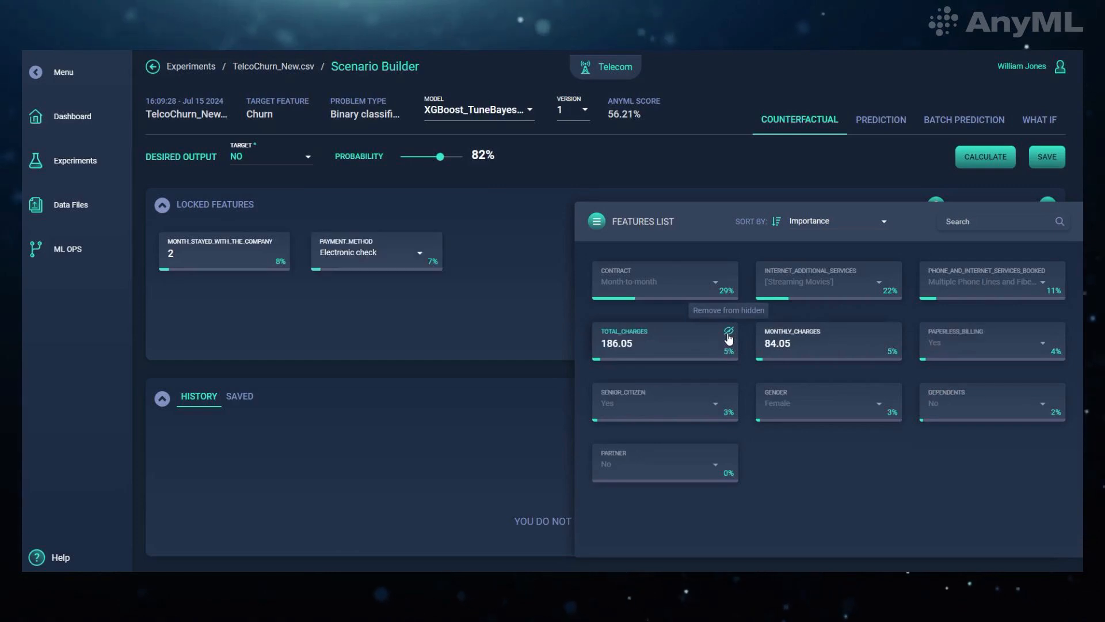
pyautogui.click(728, 336)
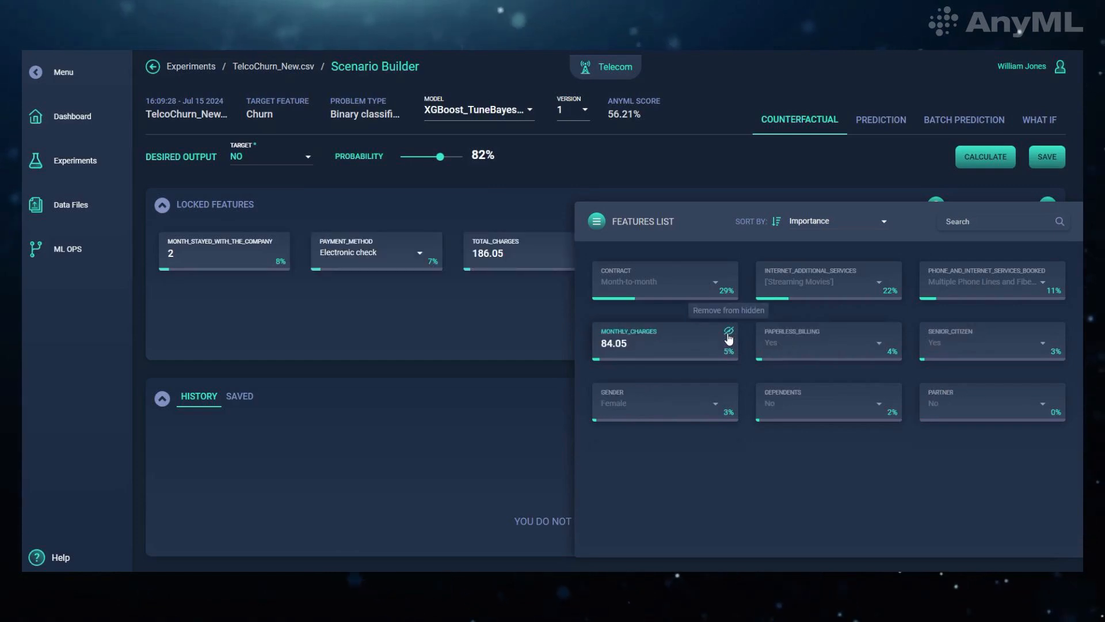
pyautogui.click(688, 149)
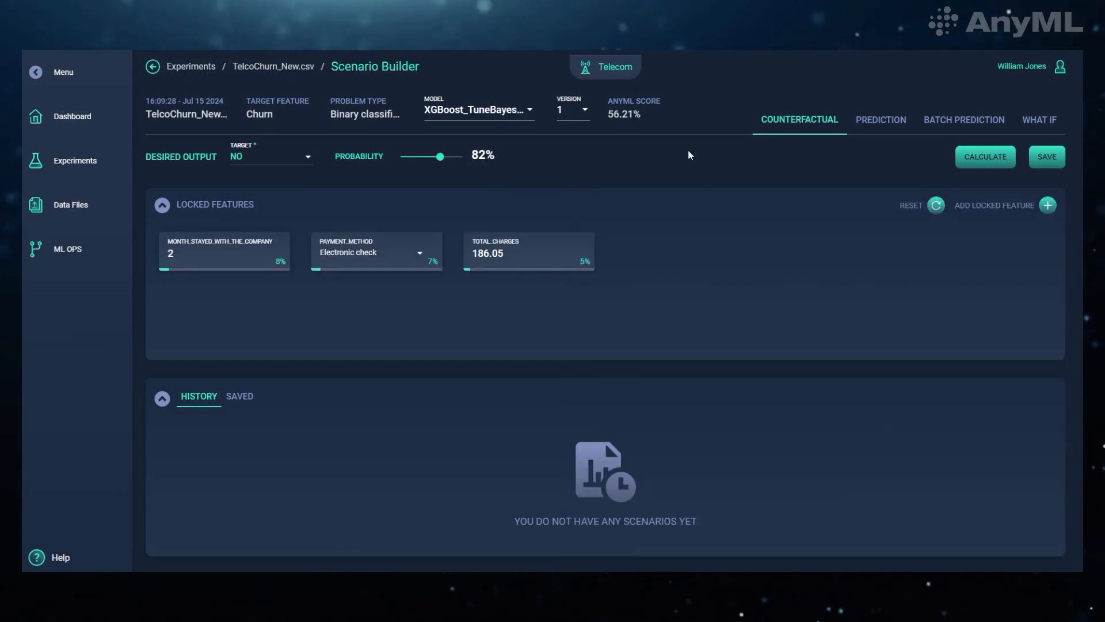
# Calculate the counterfactual scenario and examine the feature values in its expanded history details
pyautogui.click(992, 164)
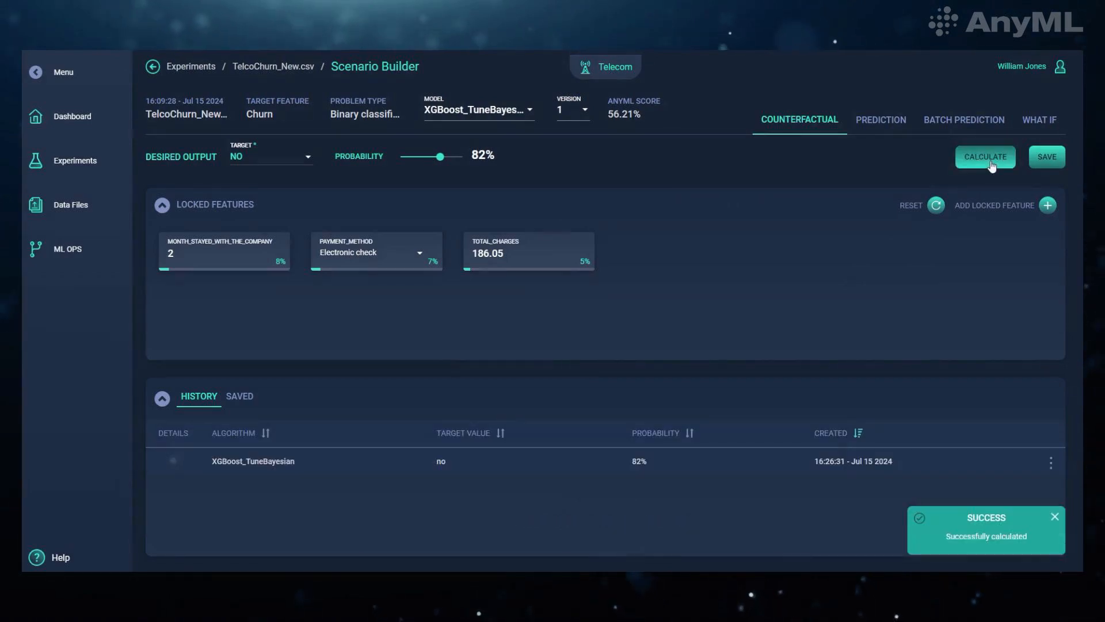
pyautogui.click(173, 460)
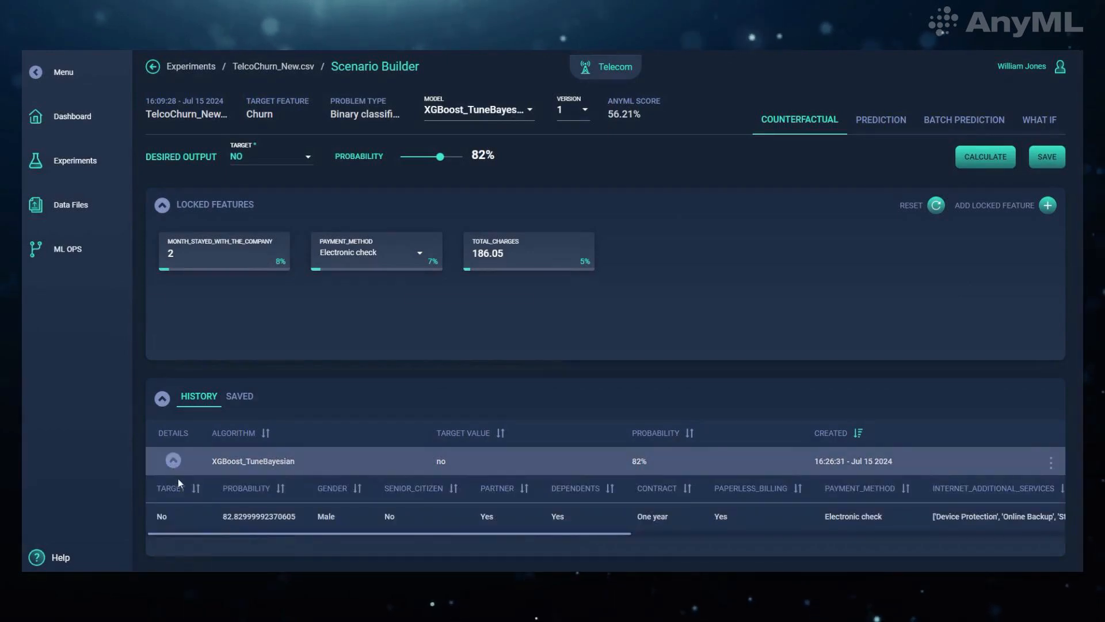
pyautogui.moveTo(200, 533); pyautogui.dragTo(655, 534)
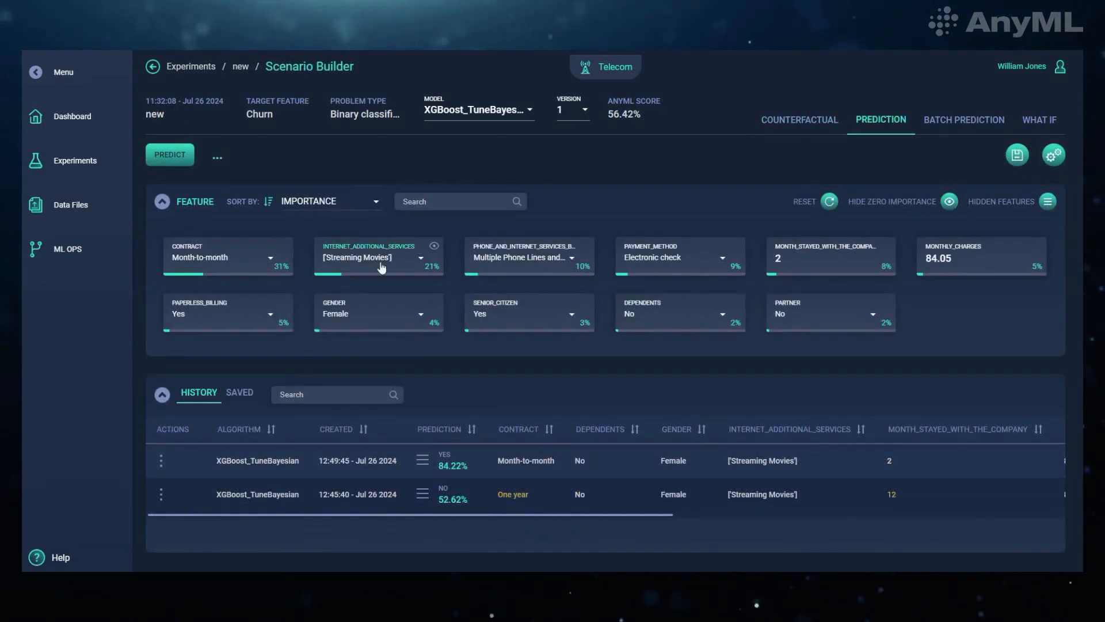
# Predict churn with the default feature values, and again with Contract set to Two year and Month_stayed_with_the_Company set to 12
pyautogui.click(179, 163)
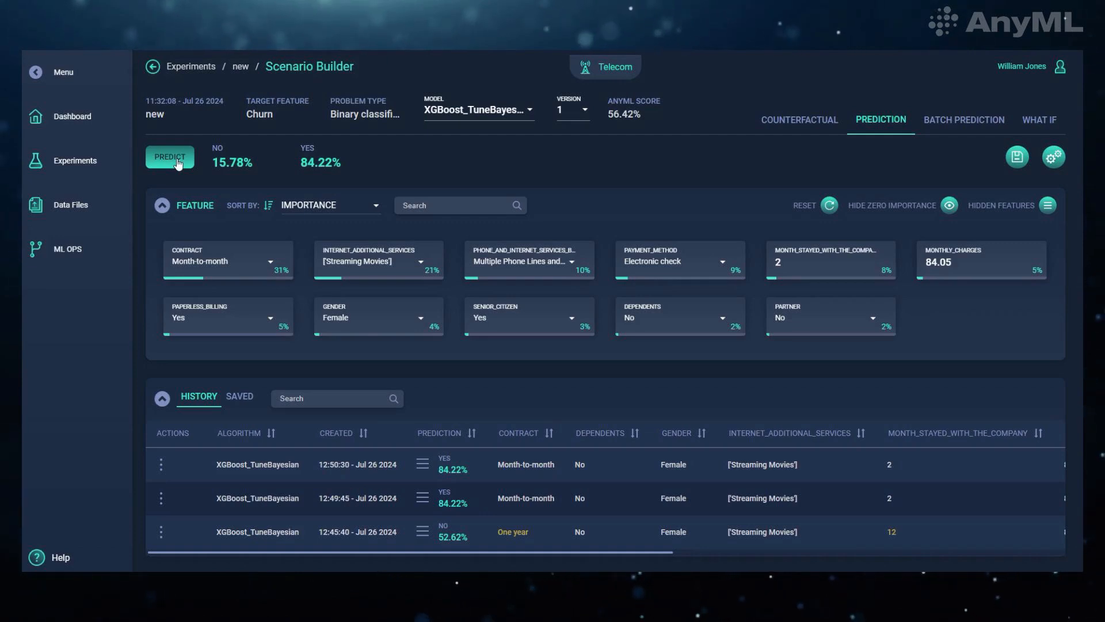
pyautogui.click(270, 262)
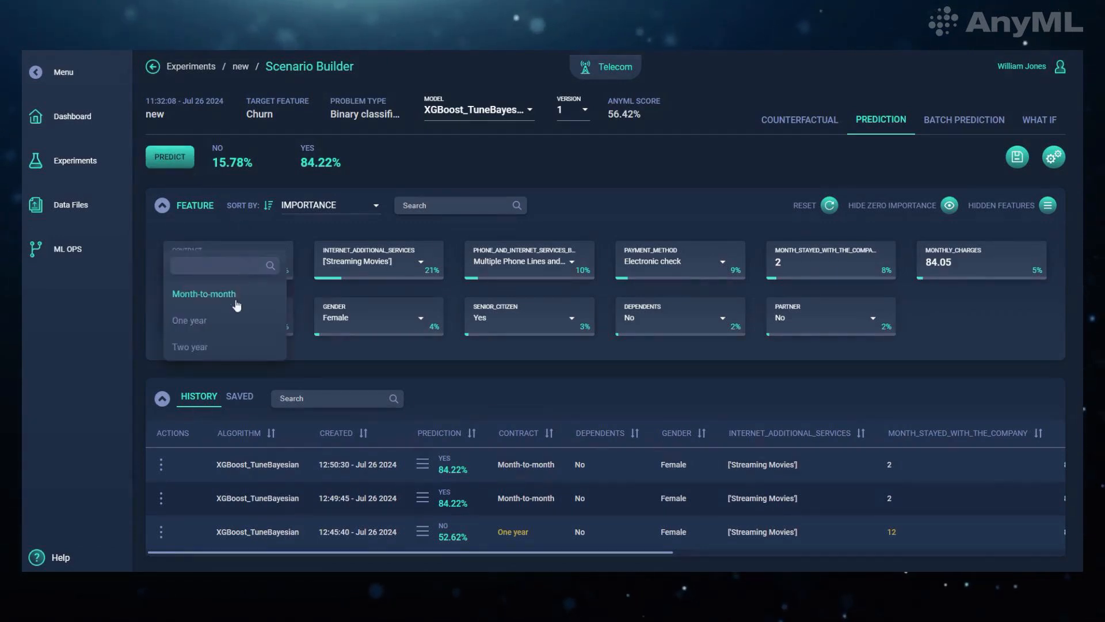
pyautogui.click(223, 344)
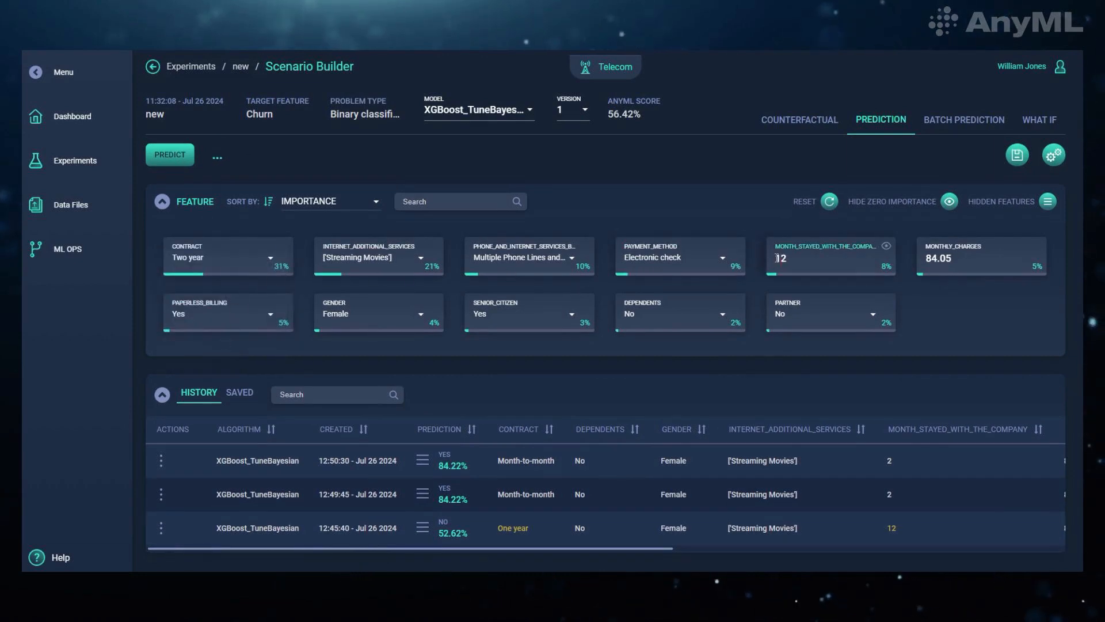
pyautogui.click(180, 154)
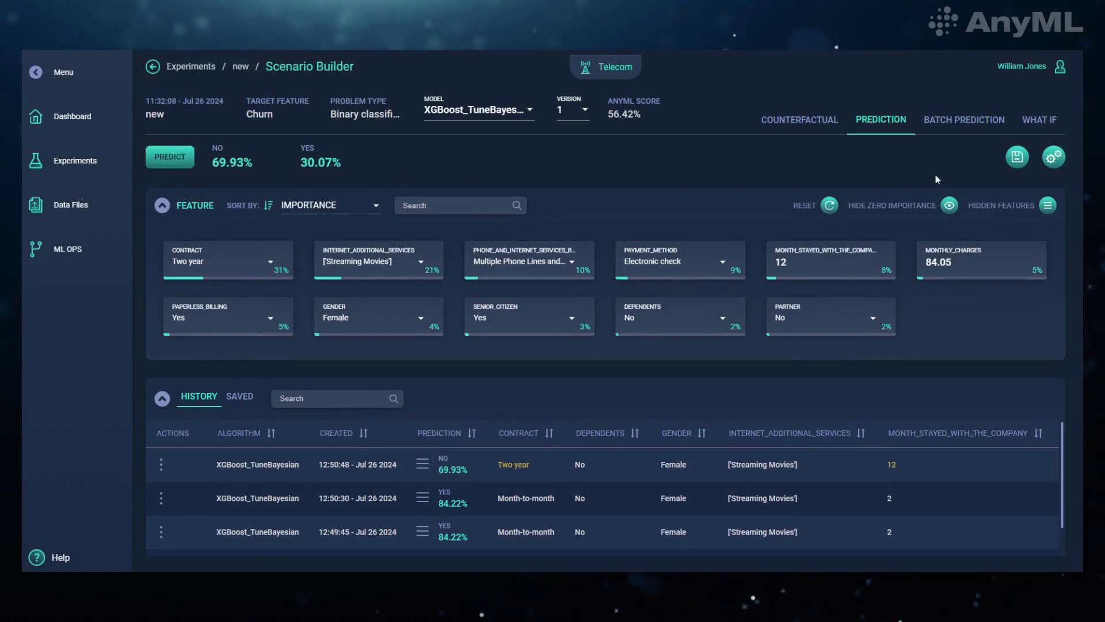
# Save the prediction scenario under the name 123 and open batch prediction
pyautogui.click(1017, 158)
pyautogui.write('123')
pyautogui.click(648, 343)
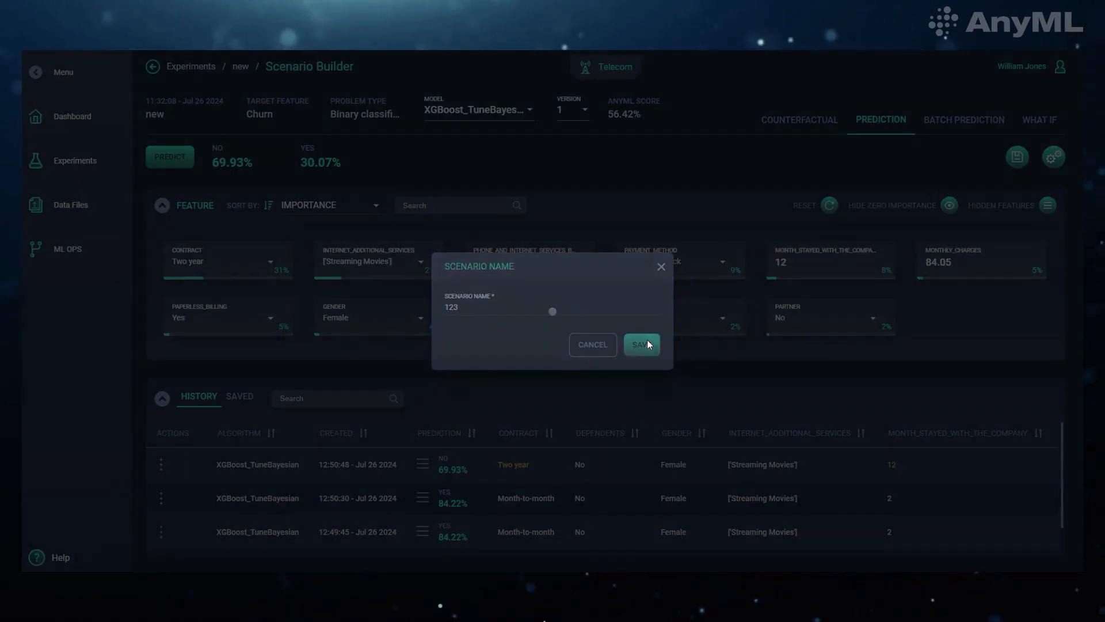
pyautogui.click(963, 121)
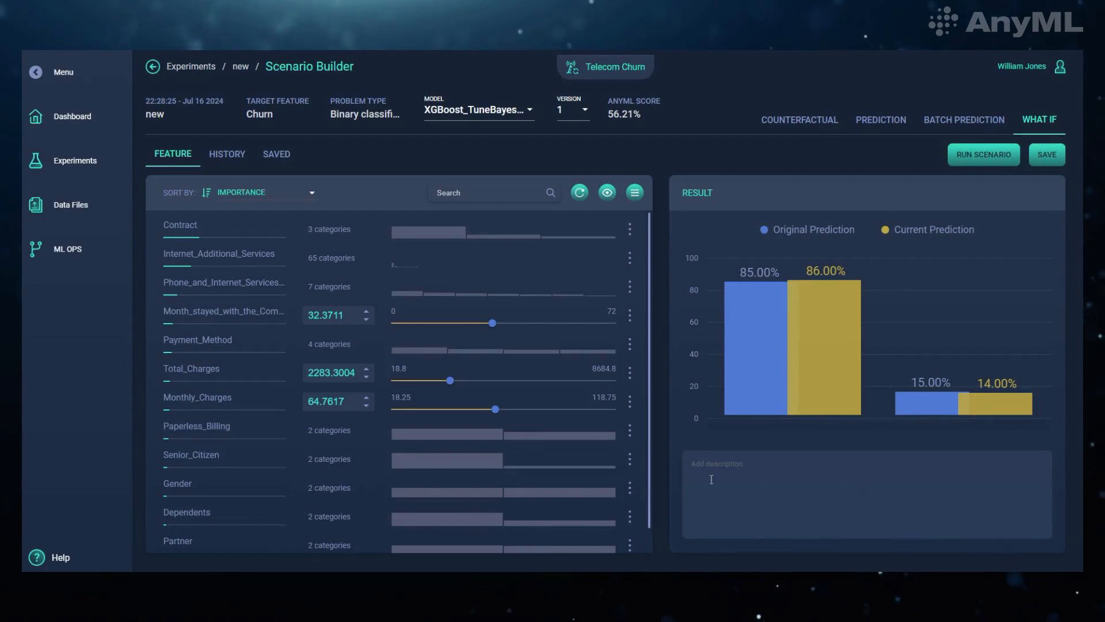
# Set the Contract distribution to 68 for Month-to-month and 19 for One year, save it, and run the What If scenario
pyautogui.scroll(-1, 650, 460)
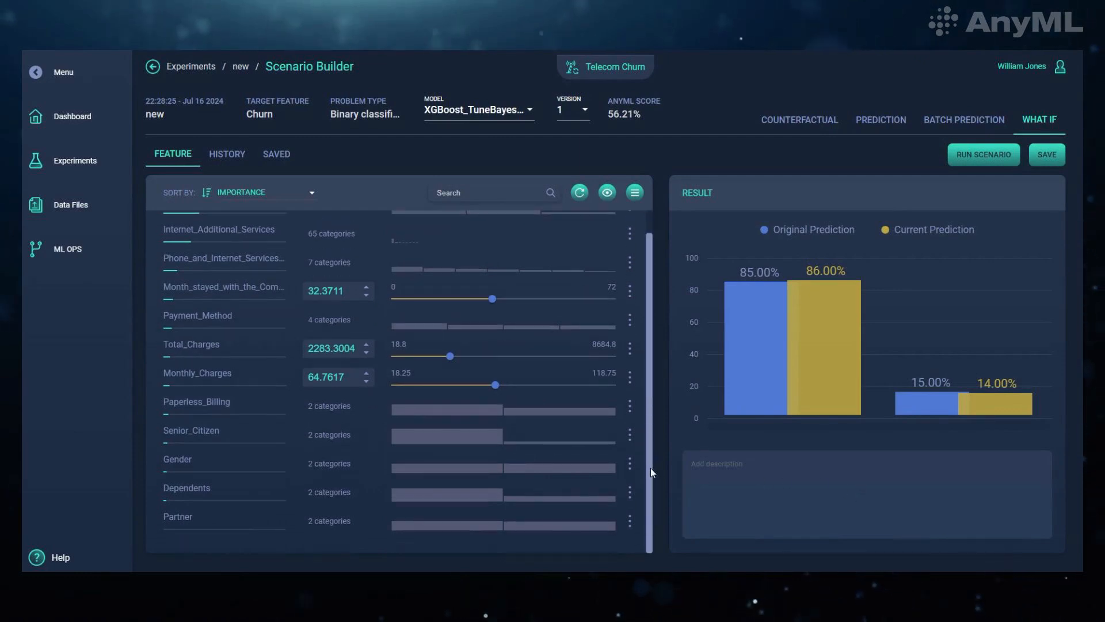
pyautogui.scroll(1, 651, 455)
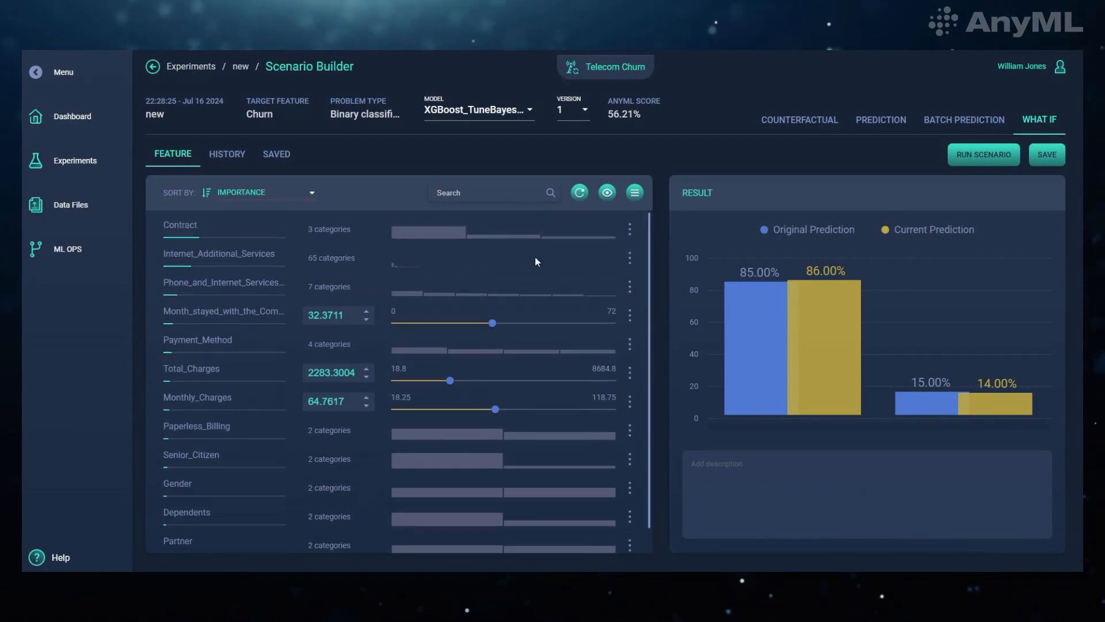
pyautogui.click(330, 229)
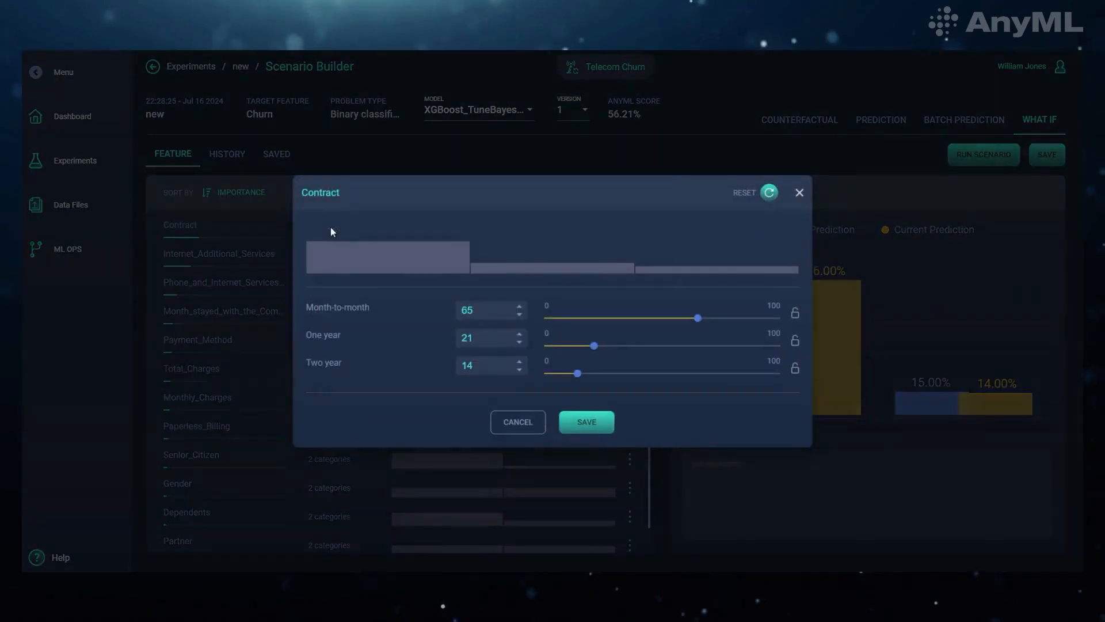
pyautogui.click(520, 308)
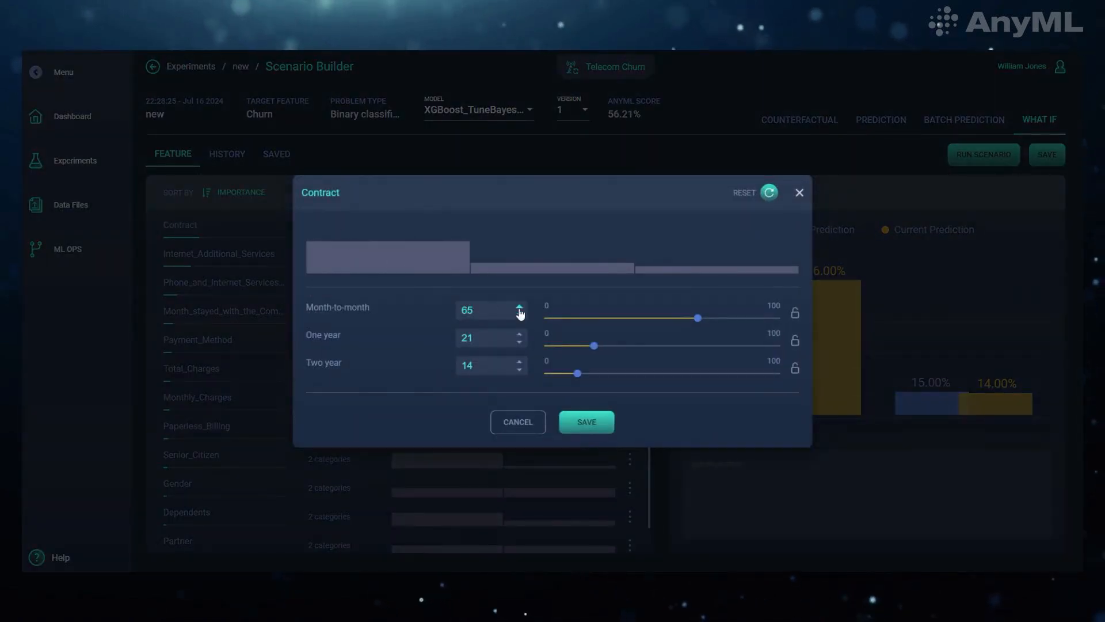
pyautogui.click(519, 307)
pyautogui.click(520, 307)
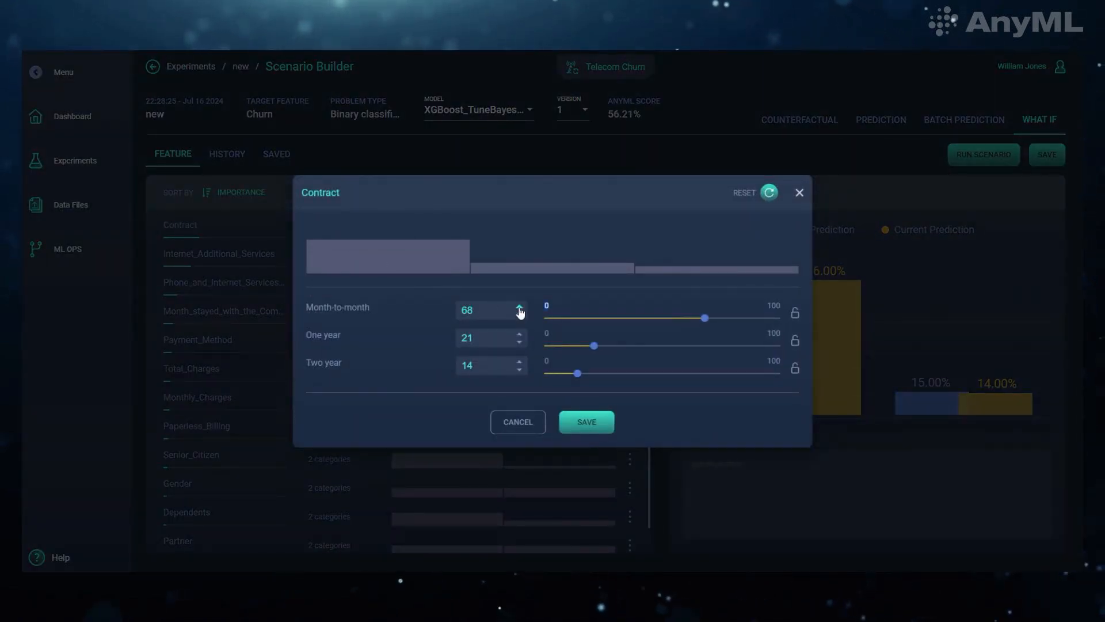
pyautogui.click(519, 343)
pyautogui.click(520, 343)
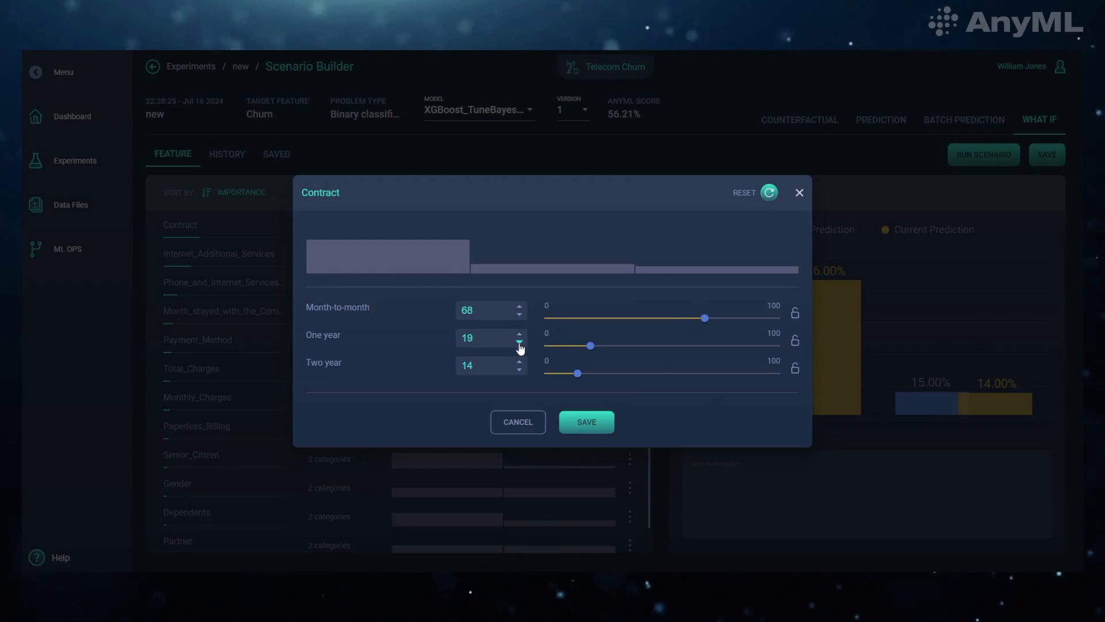
pyautogui.click(574, 425)
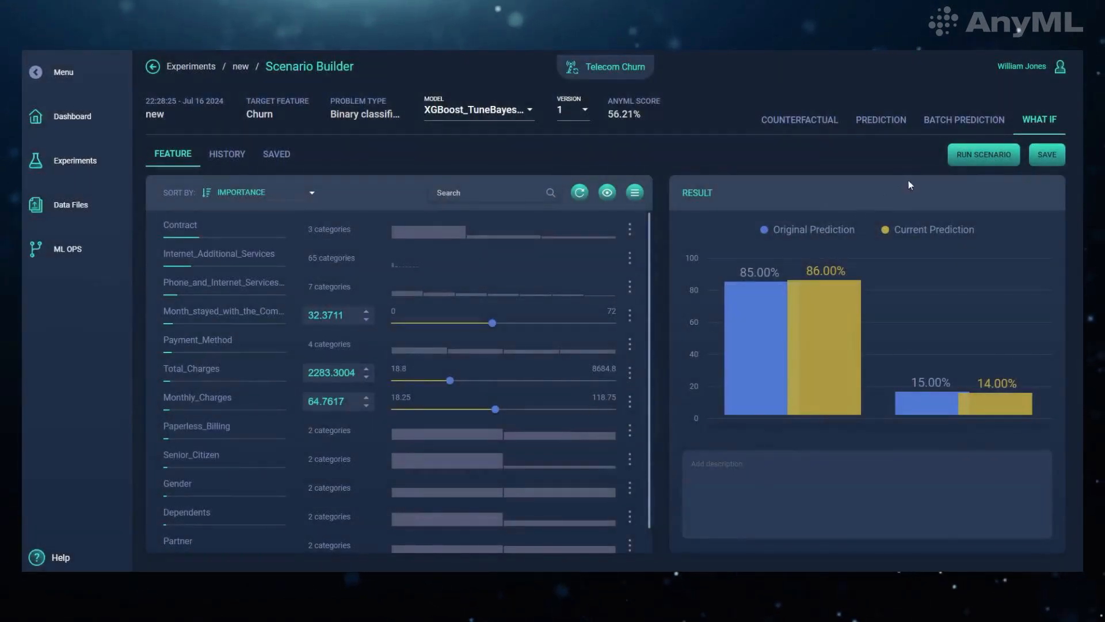
pyautogui.click(965, 161)
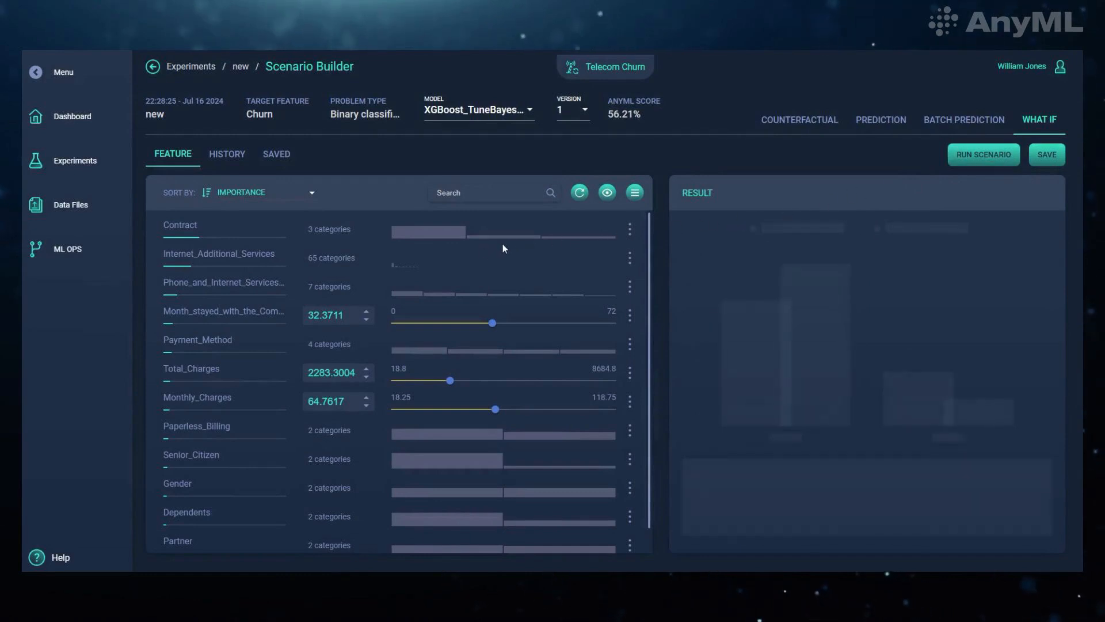
# View the enlarged prediction chart of the most recent run in the What If history
pyautogui.click(236, 154)
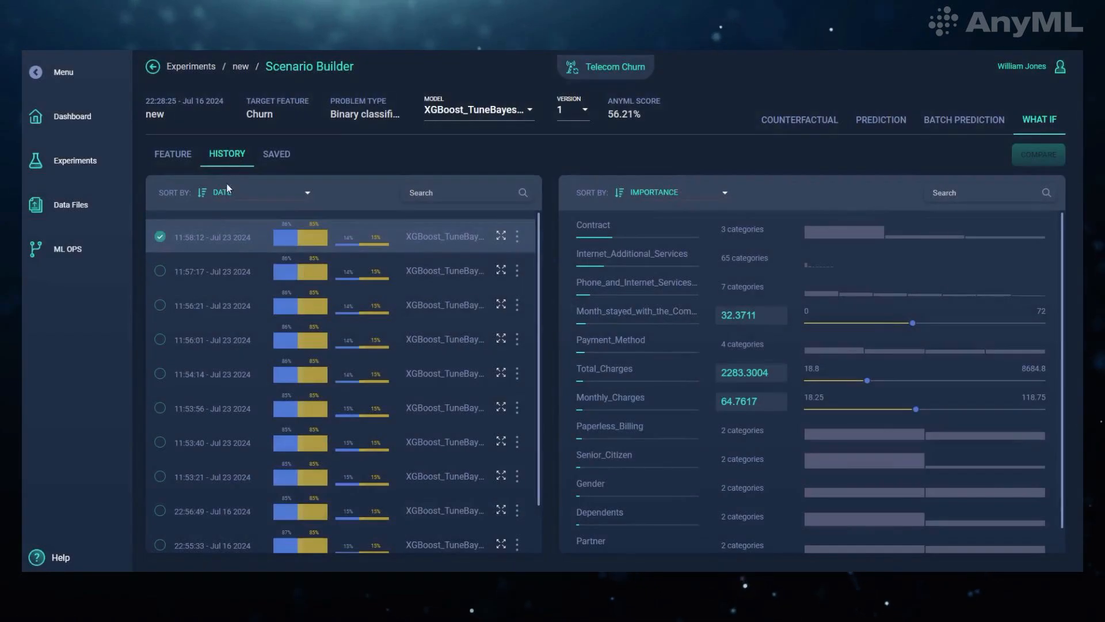
pyautogui.click(499, 236)
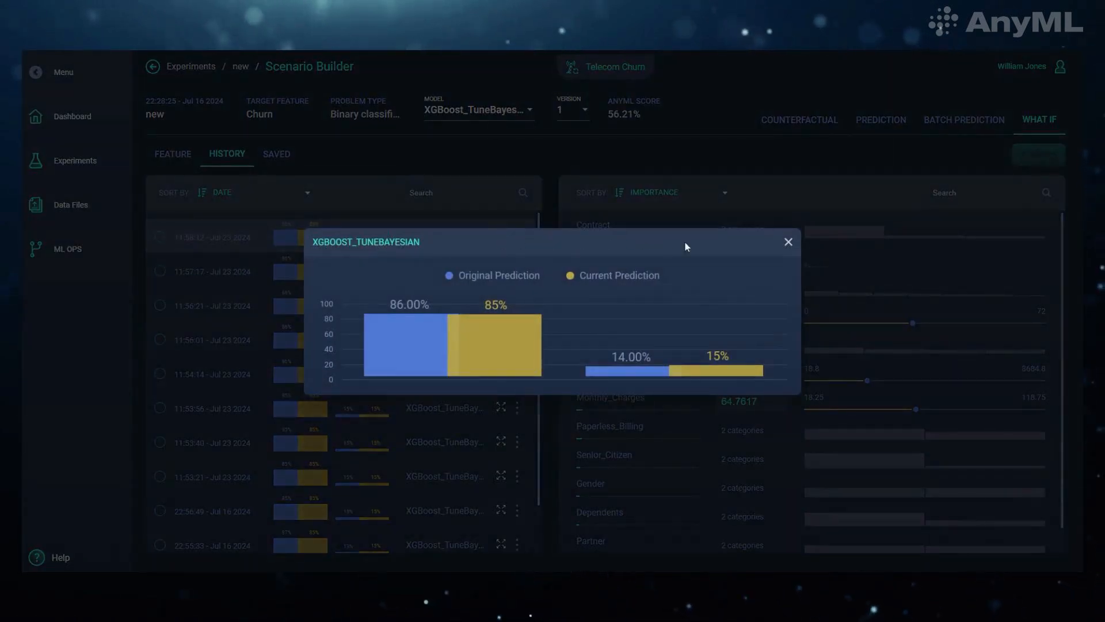
pyautogui.click(788, 241)
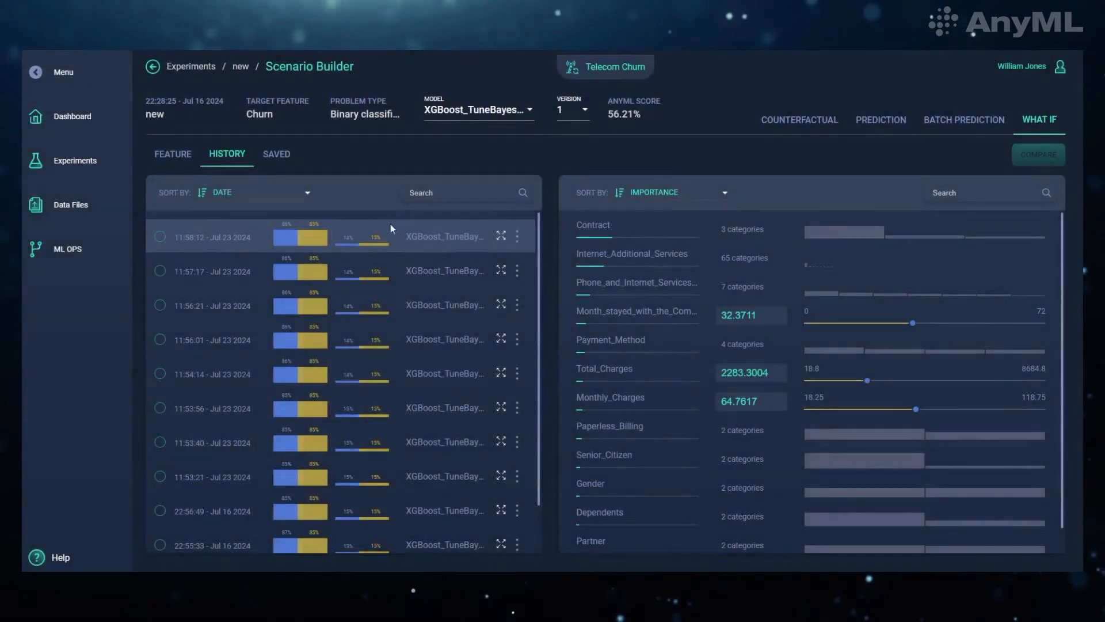
# Compare the two most recent What If runs and examine their prediction charts and feature values
pyautogui.click(160, 237)
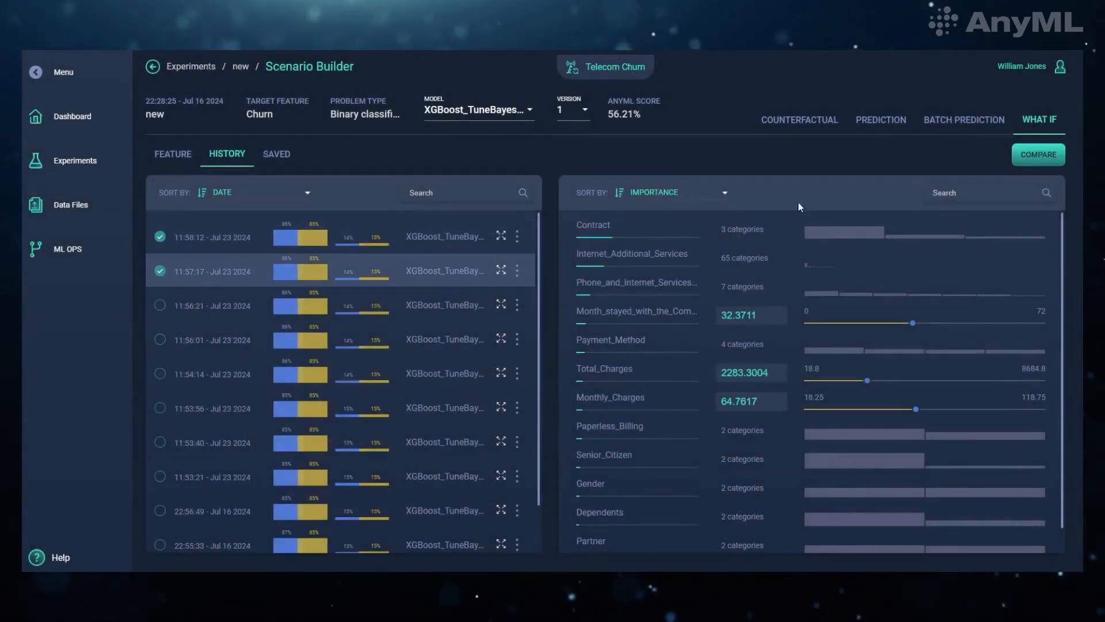
pyautogui.click(1027, 154)
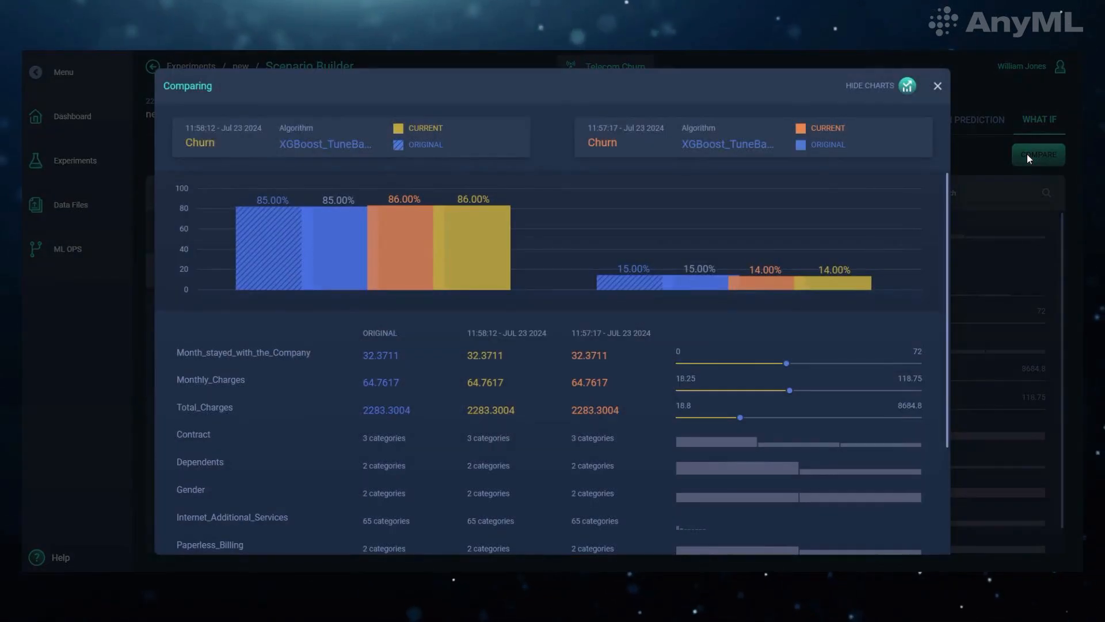
pyautogui.scroll(-3, 927, 241)
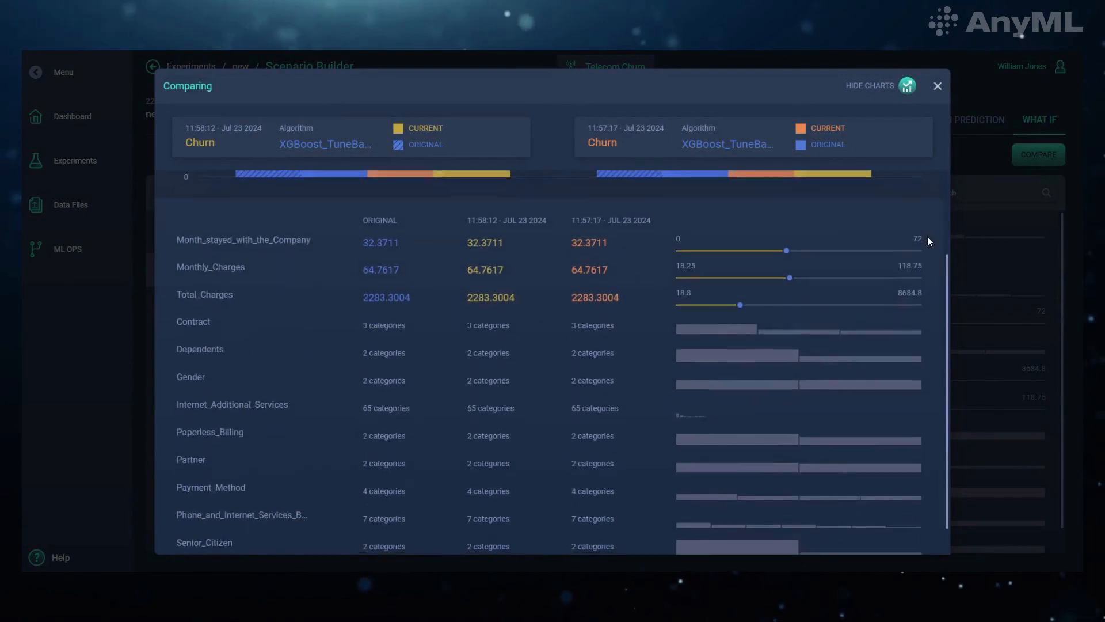
pyautogui.scroll(3, 858, 243)
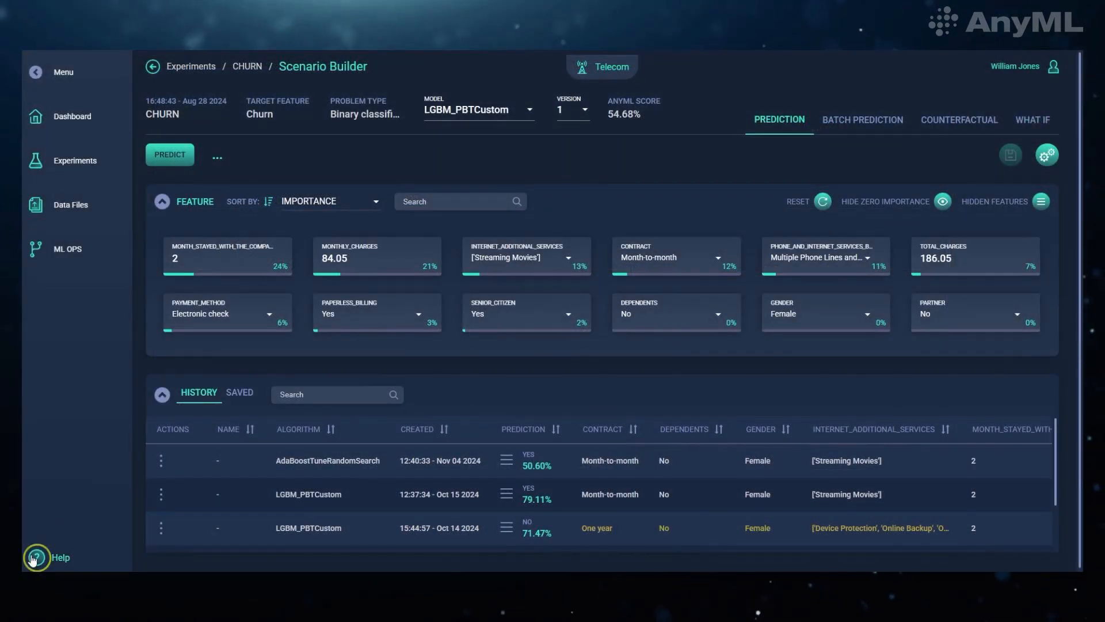
# Open the Page Guide for the Prediction page and read through its numbered instructions on features and hidden features
pyautogui.click(33, 558)
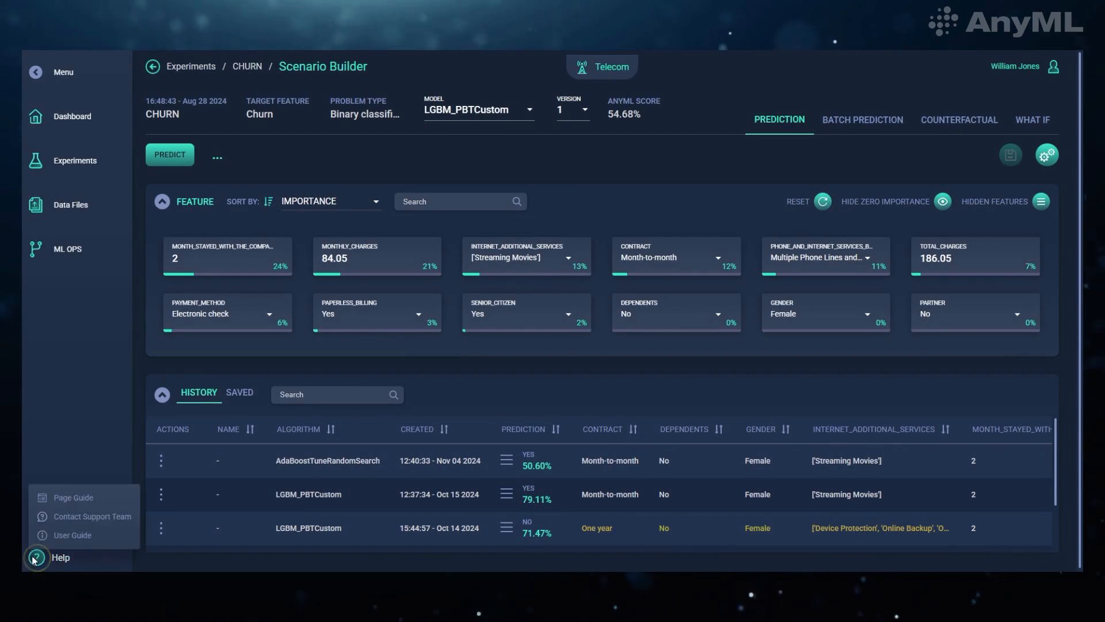
pyautogui.click(67, 498)
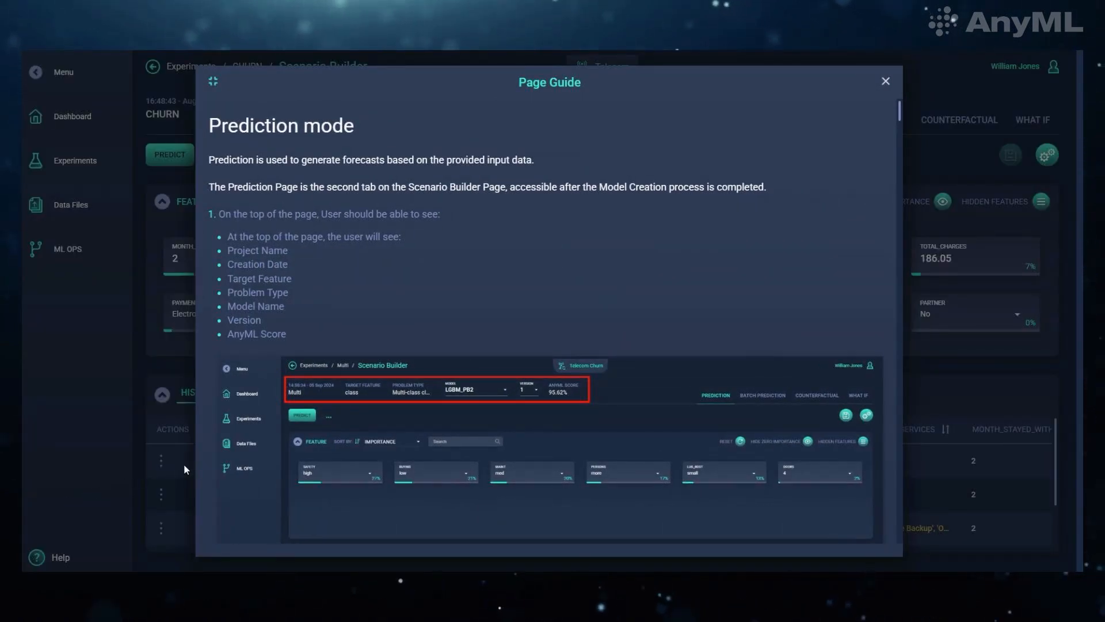
pyautogui.scroll(-1, 238, 451)
pyautogui.scroll(-7, 238, 450)
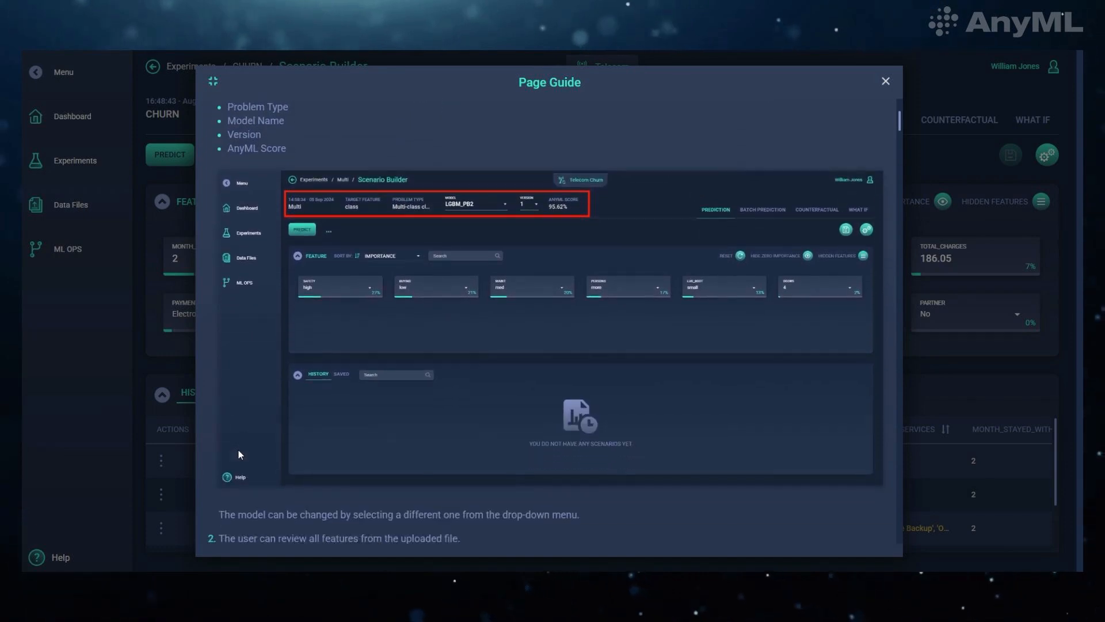
pyautogui.scroll(-2, 240, 455)
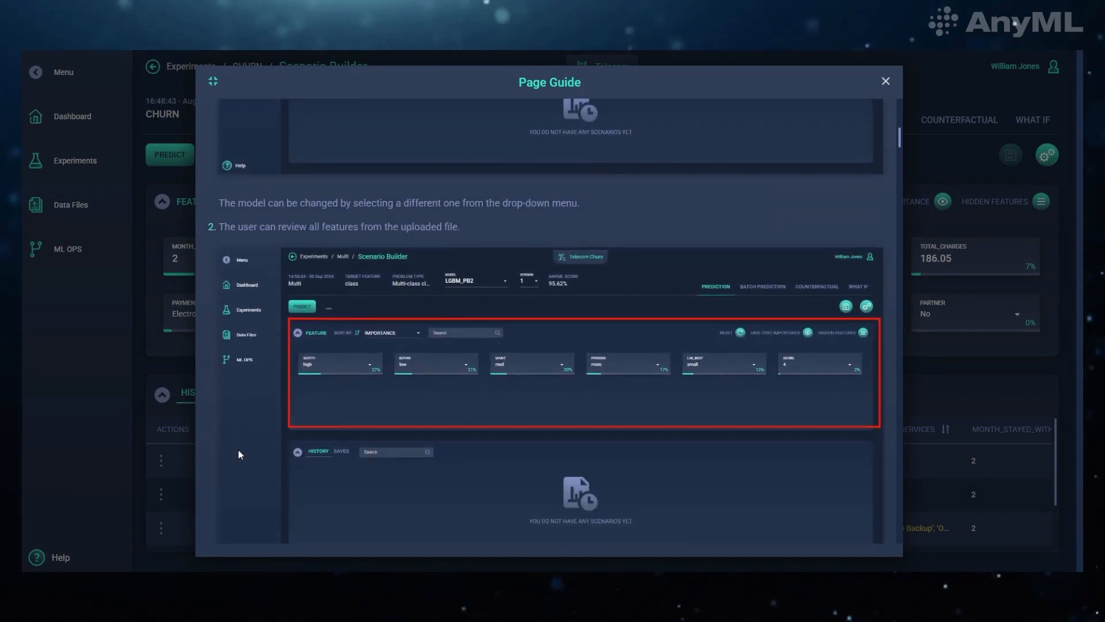
pyautogui.scroll(-4, 240, 455)
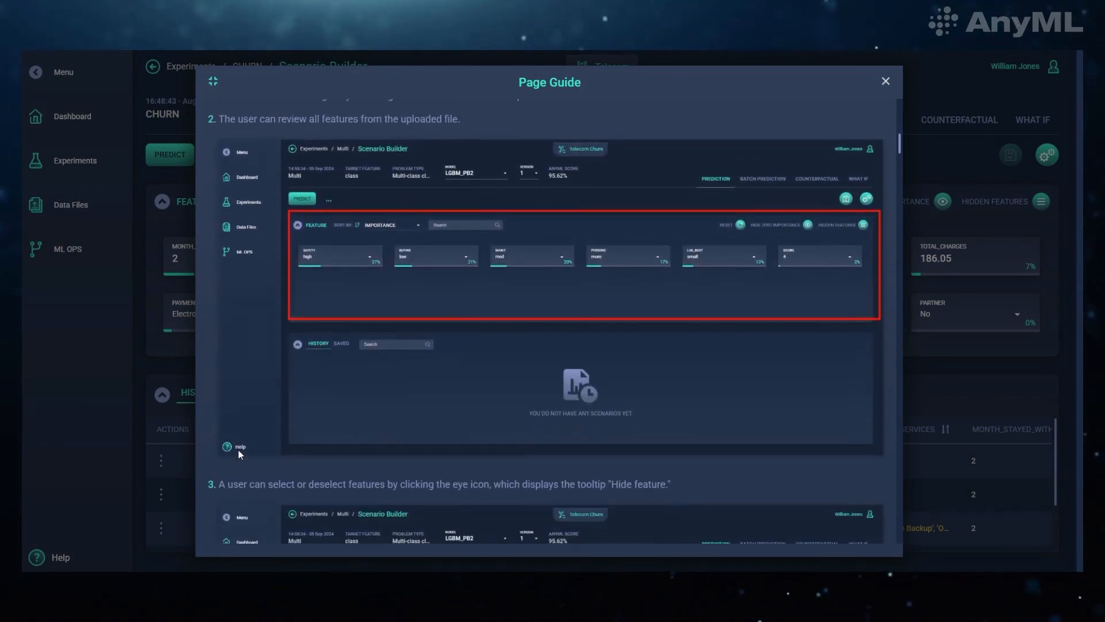
pyautogui.scroll(-4, 238, 450)
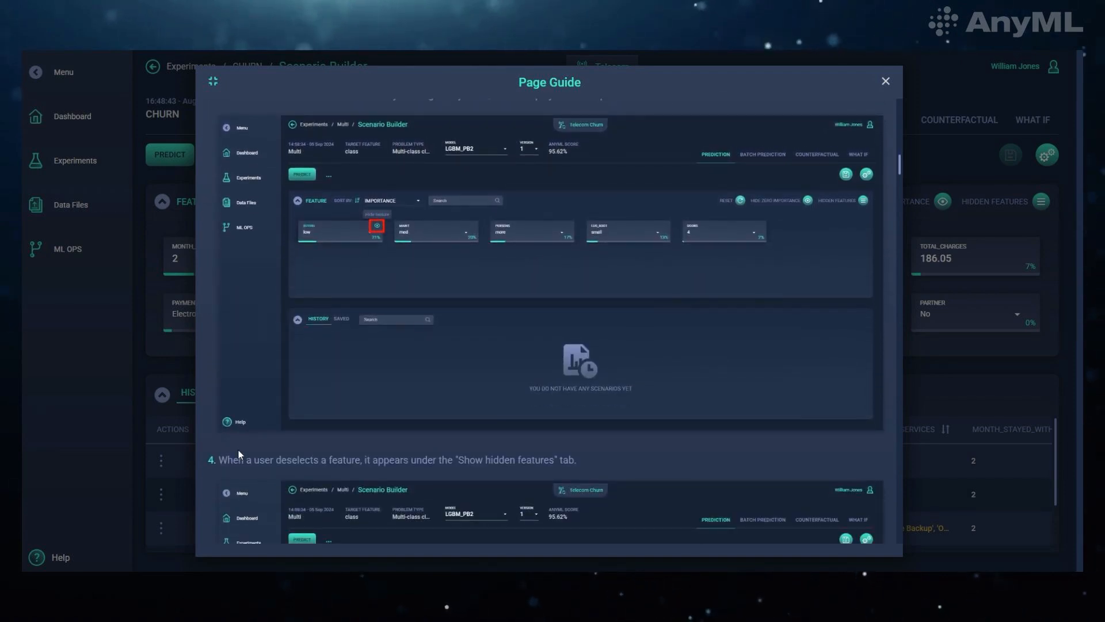
pyautogui.scroll(-3, 240, 455)
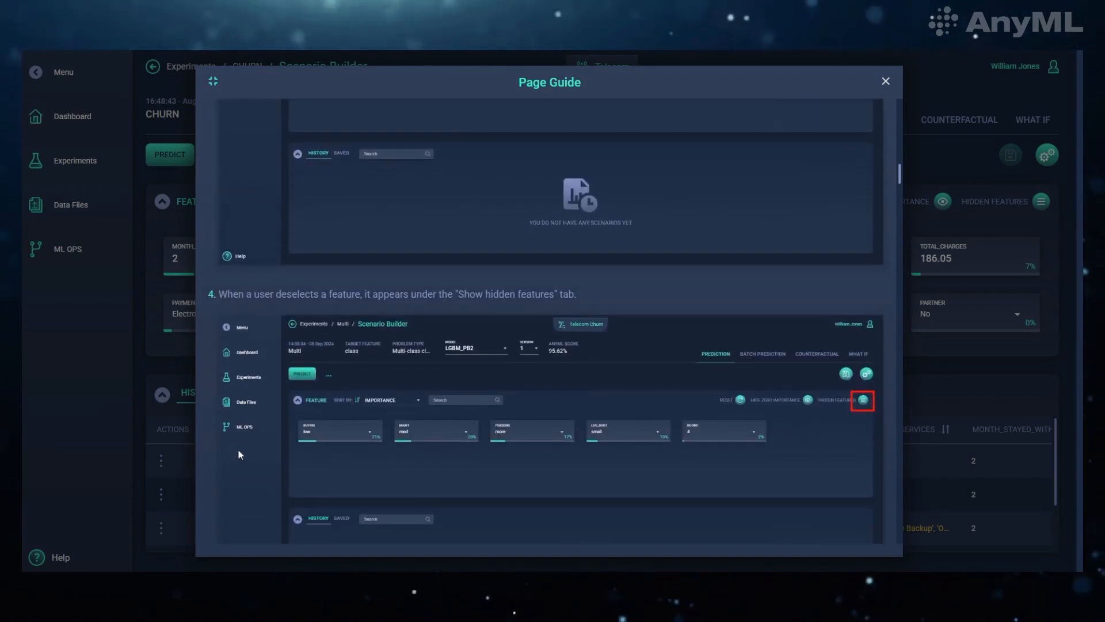
pyautogui.scroll(-4, 238, 454)
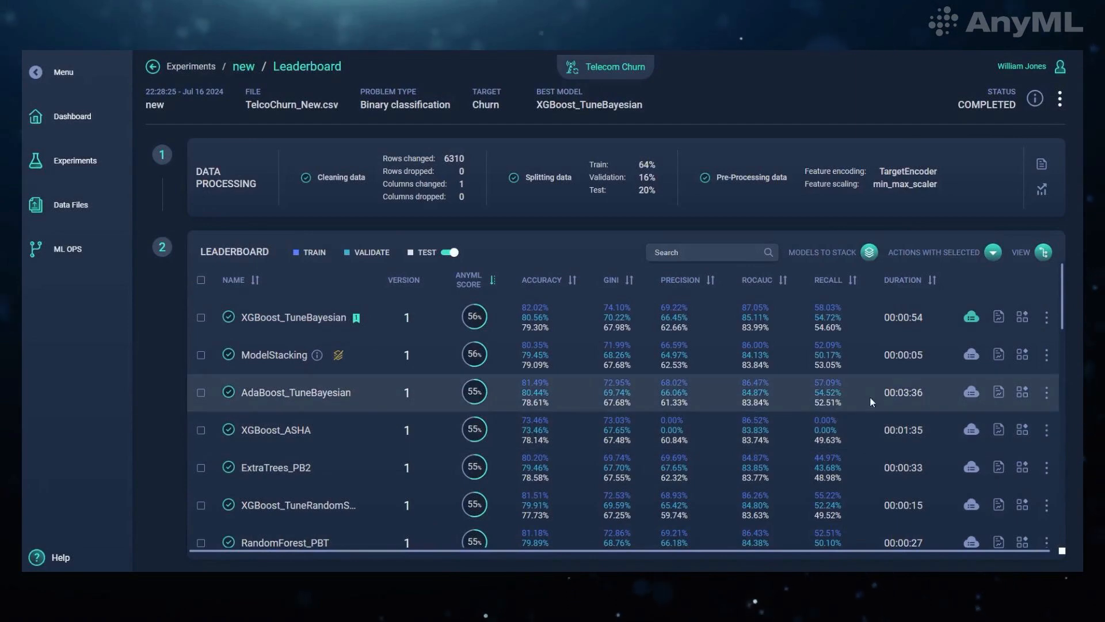
# Deploy the AdaBoost_TuneBayesian model from the leaderboard under the name new - AdaBoost_TuneBayesian
pyautogui.click(971, 393)
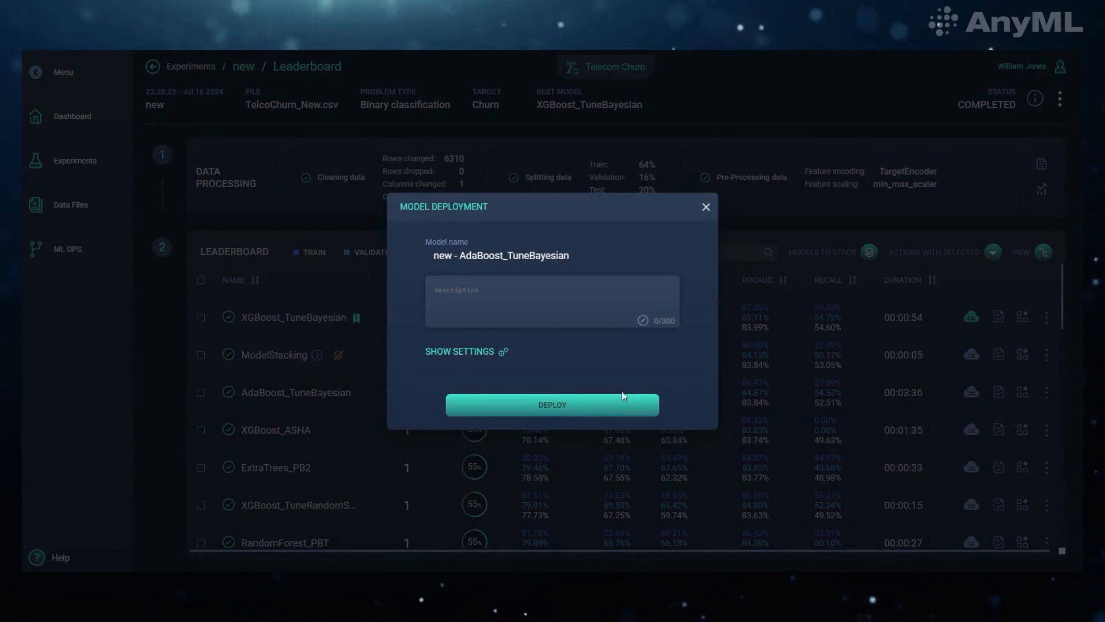
pyautogui.click(598, 406)
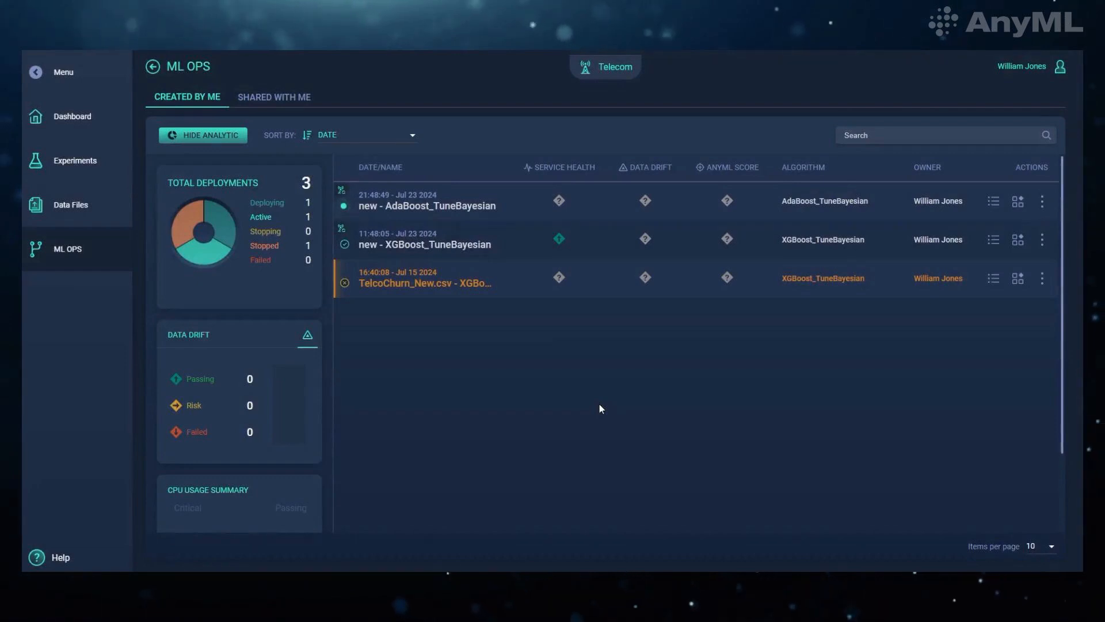
# Open the new AdaBoost_TuneBayesian deployment, select its model URL on the developer page, and view its data drift
pyautogui.click(390, 207)
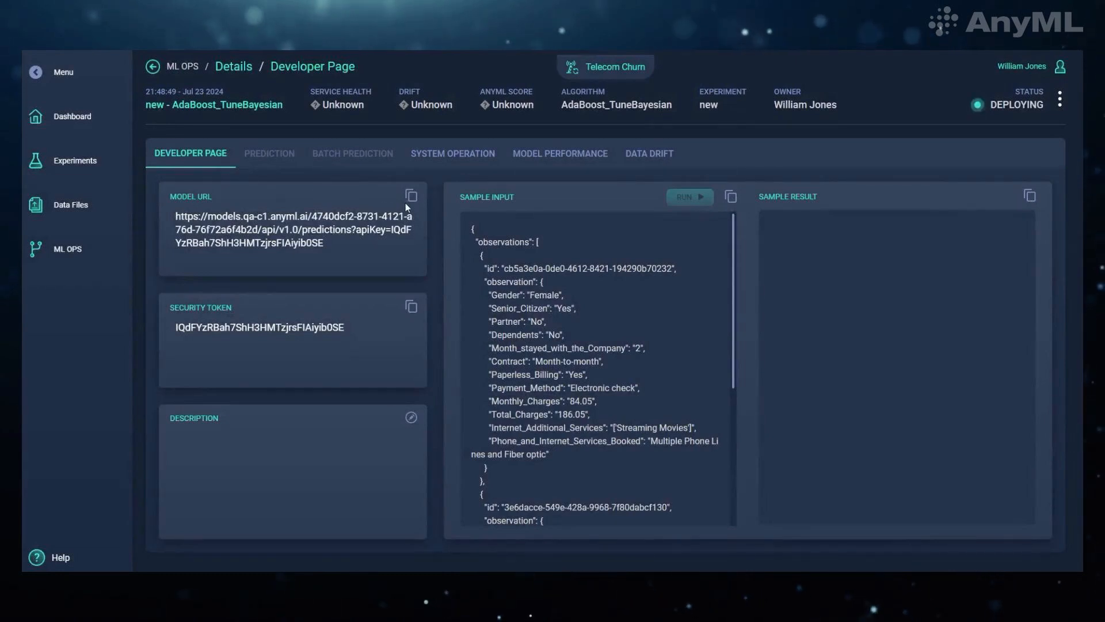
pyautogui.moveTo(320, 243); pyautogui.dragTo(202, 225)
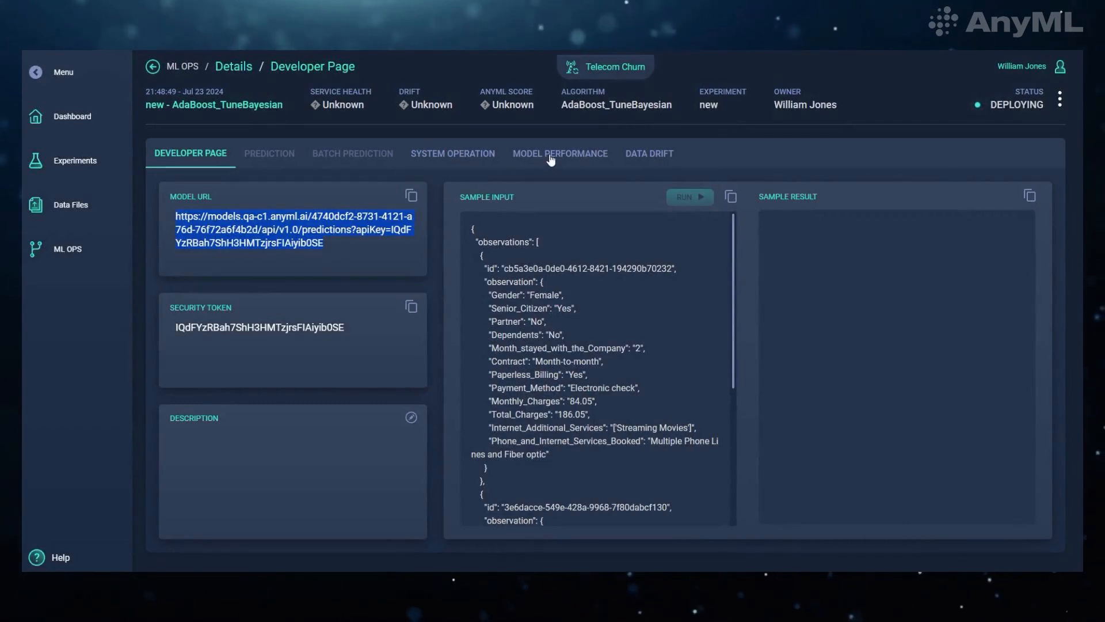
pyautogui.click(648, 156)
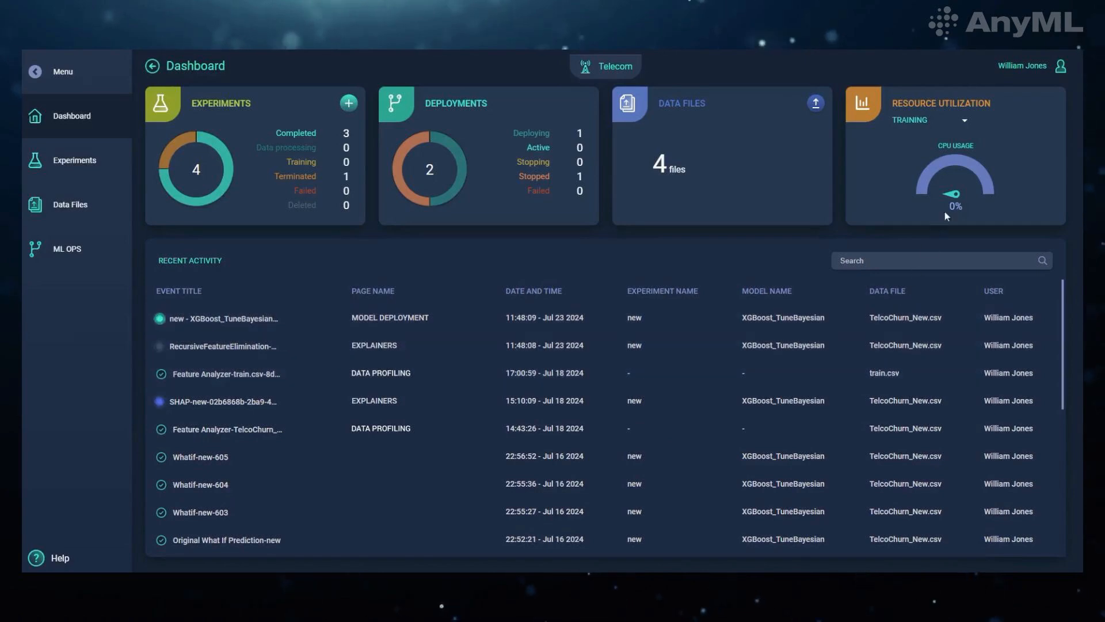
# Switch the dashboard's resource utilization gauge to Preprocessing
pyautogui.click(964, 122)
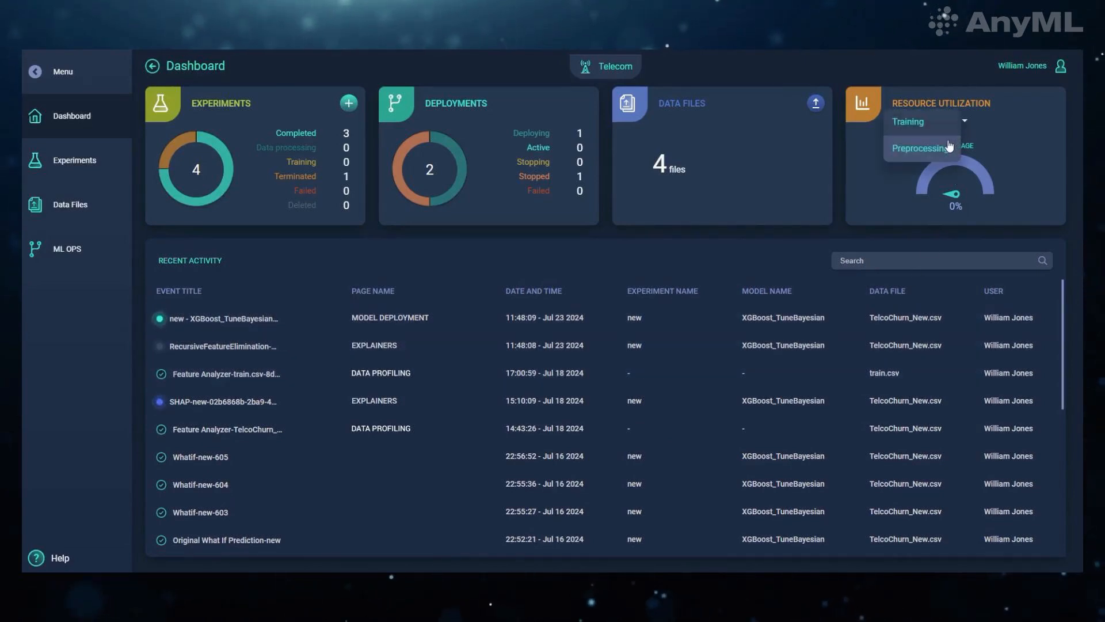
pyautogui.click(947, 147)
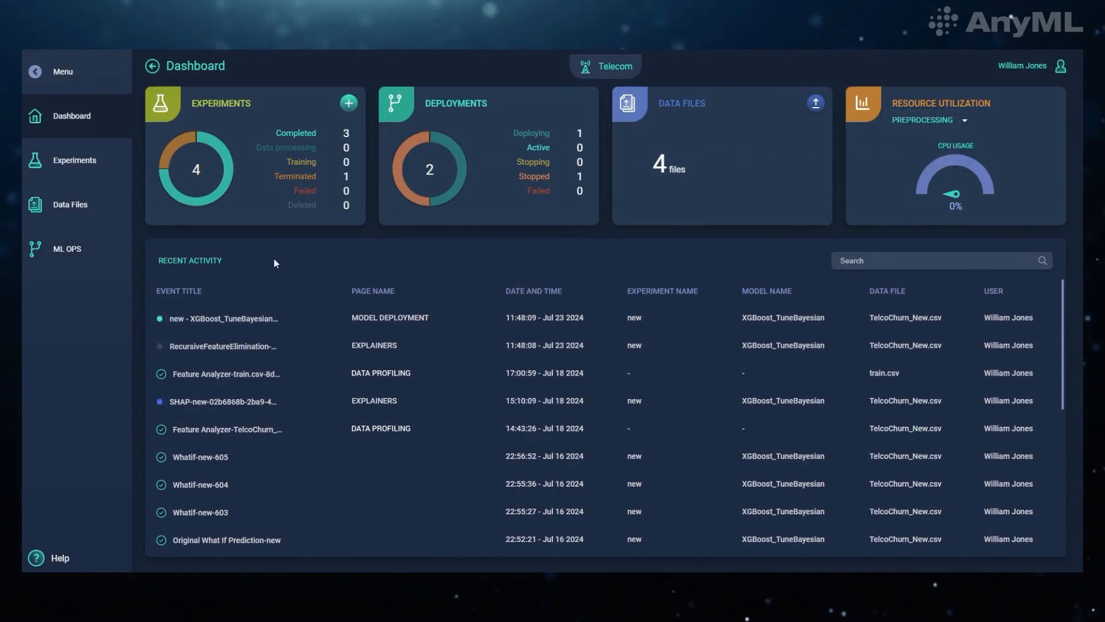
# Browse the recent activity, open the model report behind the SHAP explainer event, and return to the dashboard
pyautogui.scroll(-3, 271, 293)
pyautogui.scroll(-3, 271, 297)
pyautogui.scroll(1, 270, 302)
pyautogui.scroll(5, 270, 302)
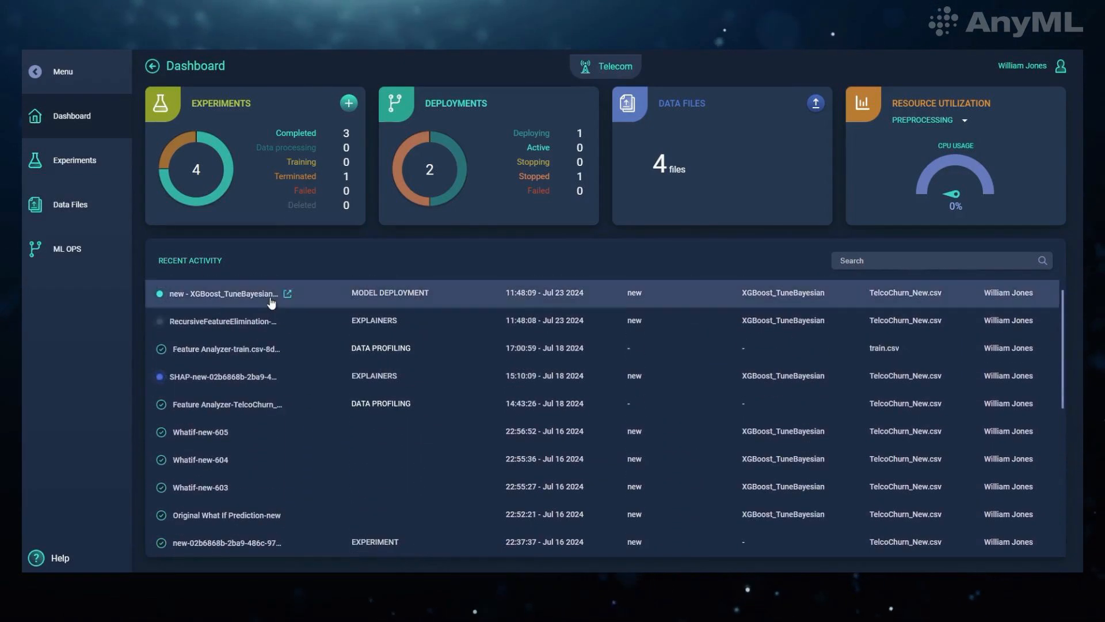
pyautogui.click(288, 377)
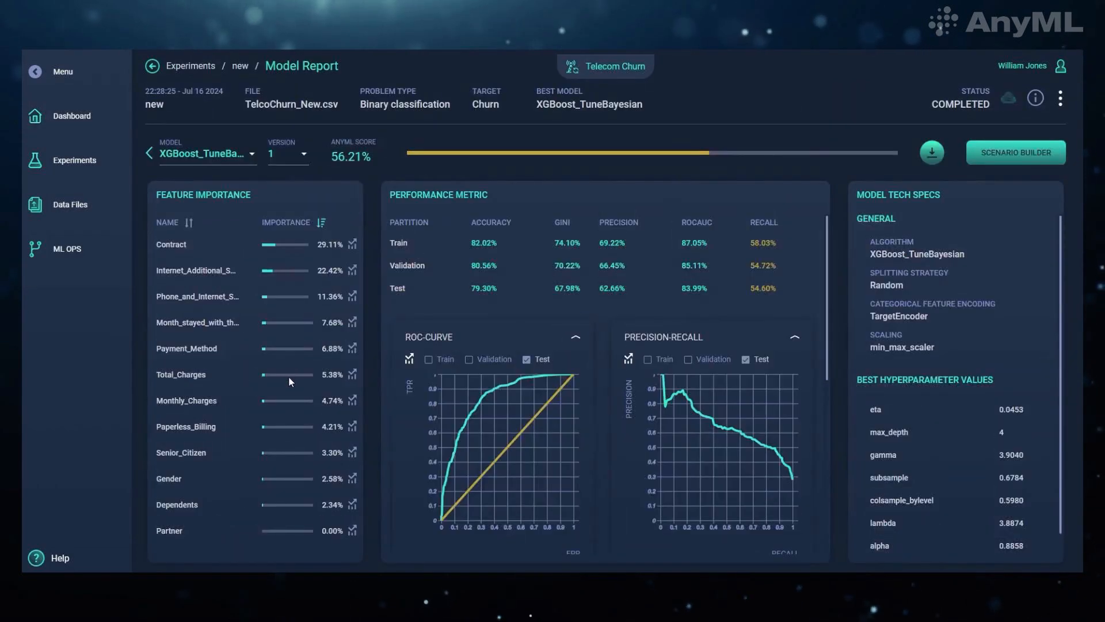
pyautogui.click(85, 117)
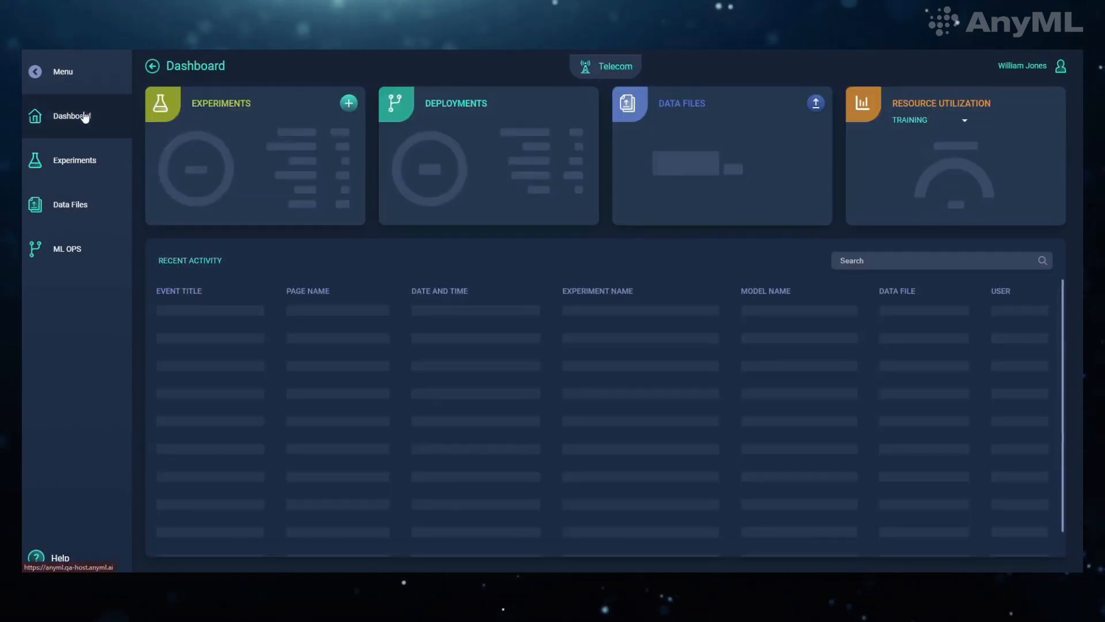